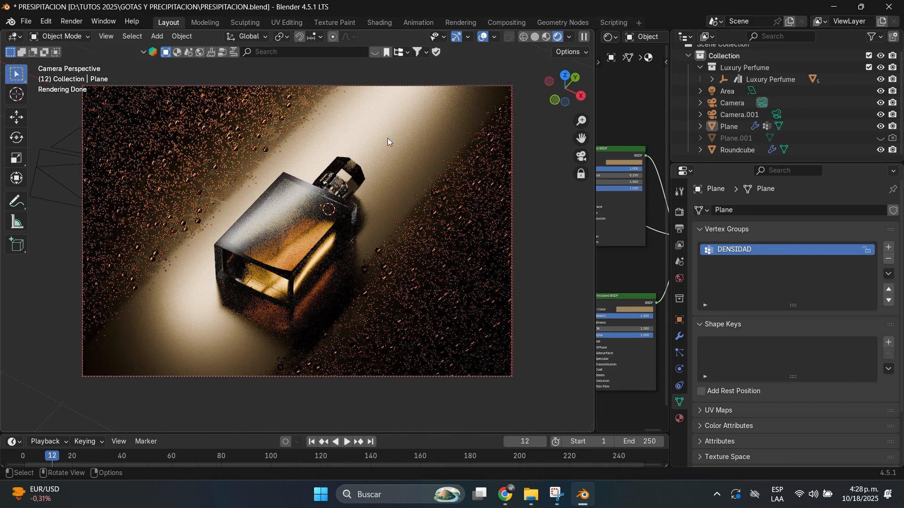
# Raise the Luxury Perfume bottle along the global Z axis above the droplet-covered plane
pyautogui.click(287, 244)
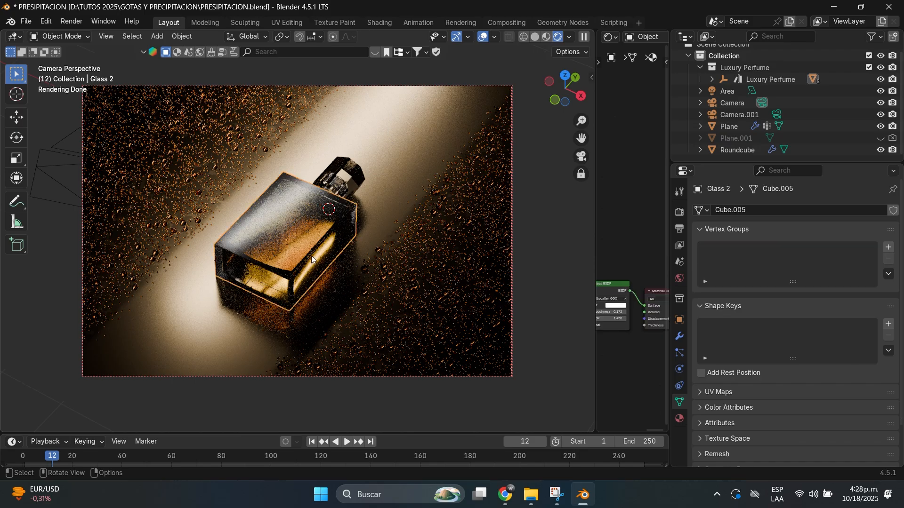
pyautogui.click(251, 248)
pyautogui.press('g')
pyautogui.press('z')
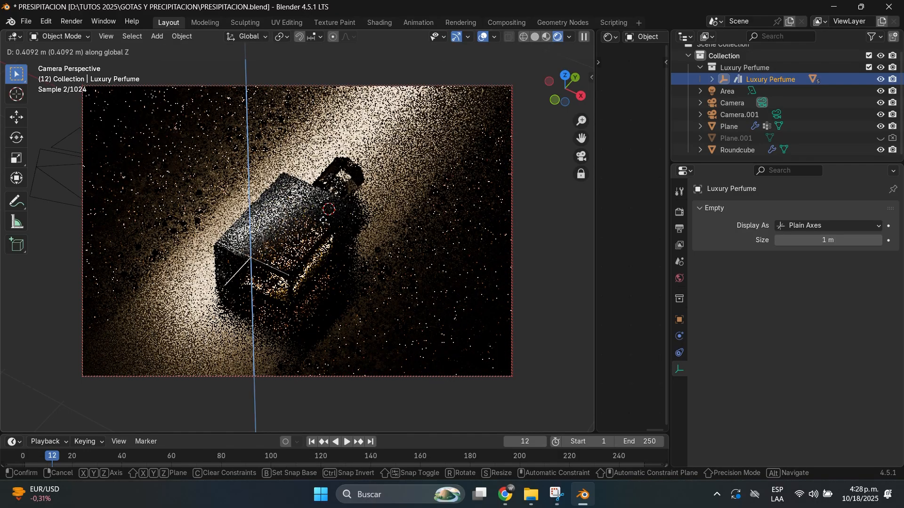
pyautogui.press('Return')
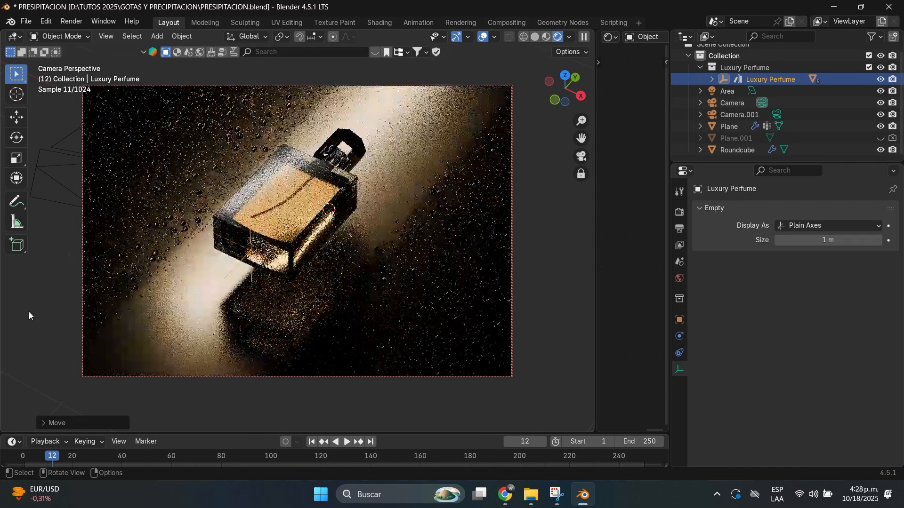
pyautogui.click(27, 403)
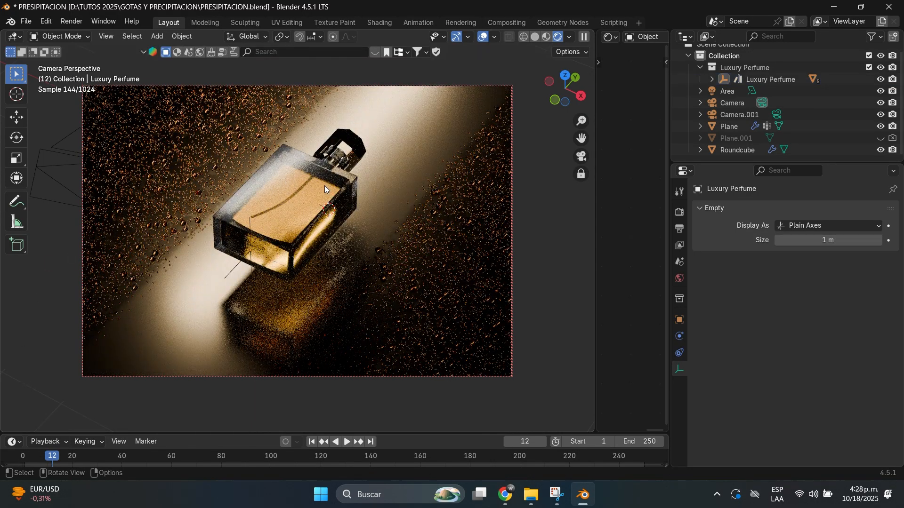
# Examine the droplets scattered over the plane around the bottle from several angles in Solid shading
pyautogui.click(333, 144)
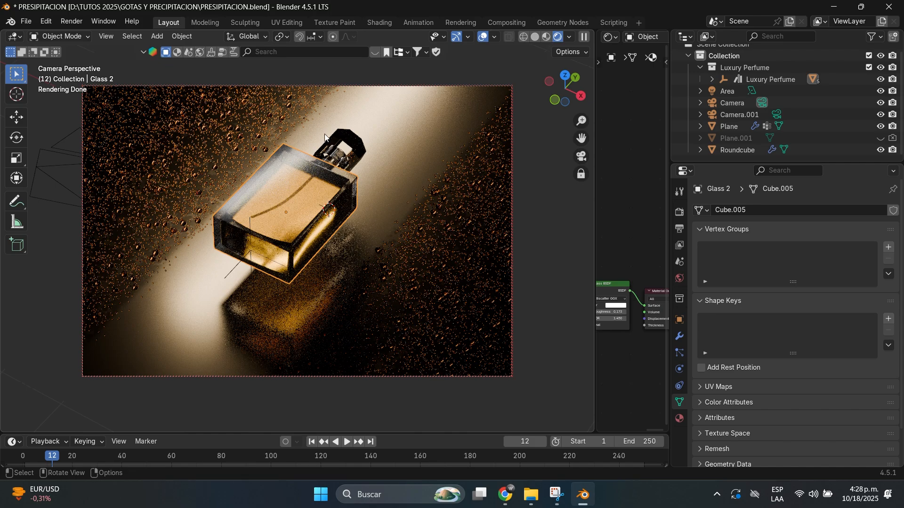
pyautogui.click(521, 159)
pyautogui.press('KP_7')
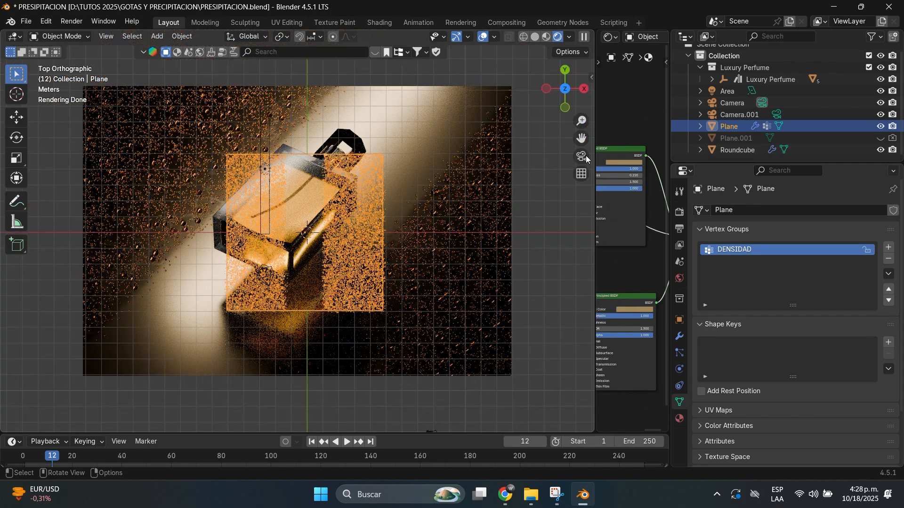
pyautogui.click(416, 192)
pyautogui.press('z')
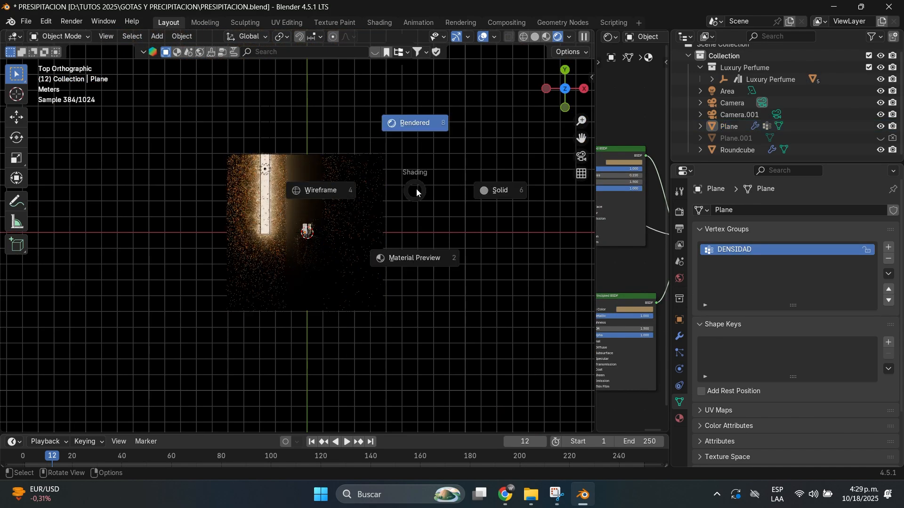
pyautogui.click(494, 191)
pyautogui.moveTo(343, 196)
pyautogui.mouseDown(button='middle')
pyautogui.moveTo(392, 219)
pyautogui.moveTo(407, 169)
pyautogui.moveTo(368, 171)
pyautogui.moveTo(399, 222)
pyautogui.moveTo(452, 268)
pyautogui.mouseUp(button='middle')
pyautogui.click(470, 307)
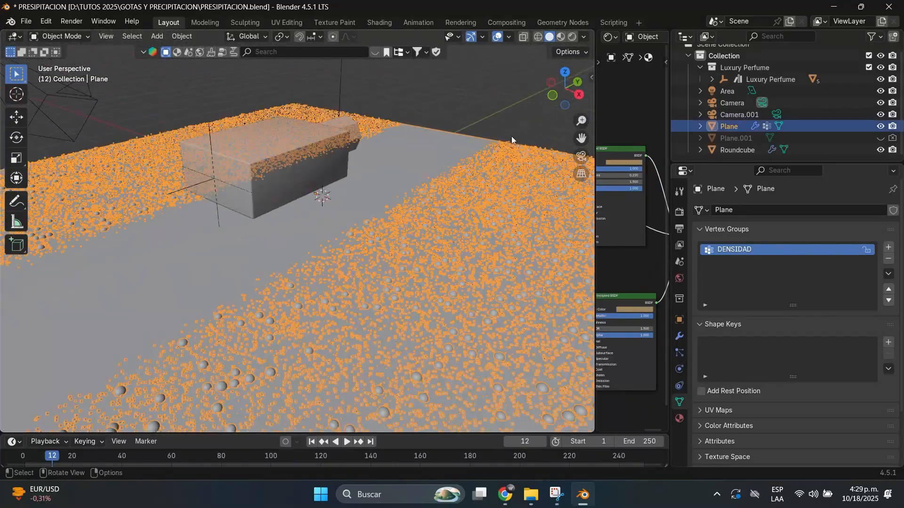
pyautogui.moveTo(247, 238); pyautogui.dragTo(314, 212, button='middle')
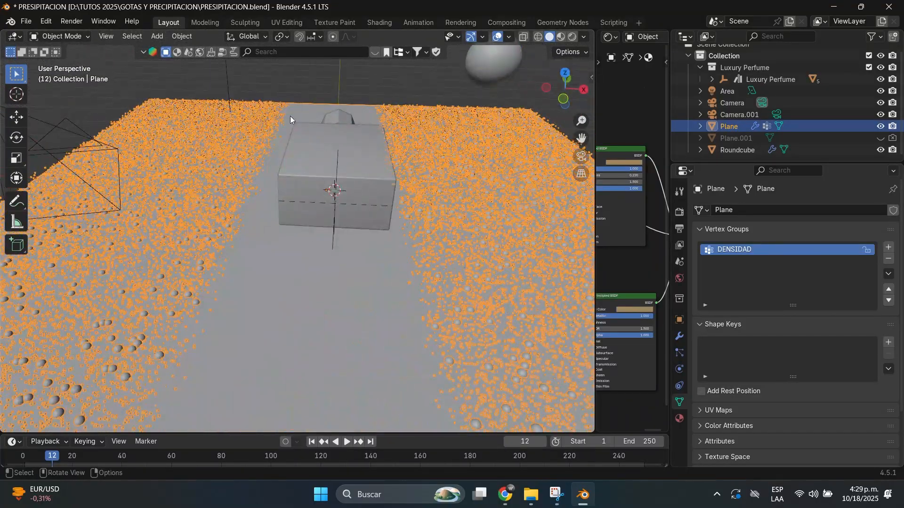
pyautogui.moveTo(303, 172); pyautogui.dragTo(246, 185, button='middle')
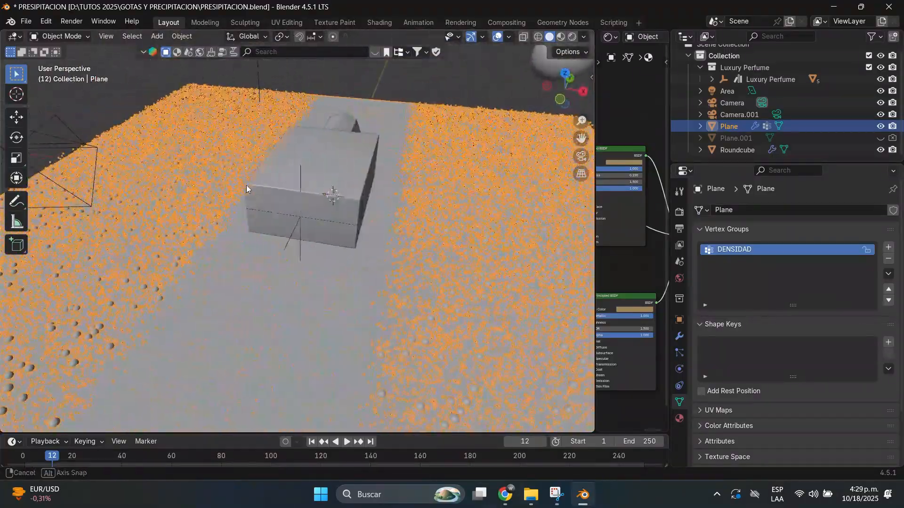
pyautogui.click(360, 84)
pyautogui.moveTo(330, 170); pyautogui.dragTo(354, 202, button='middle')
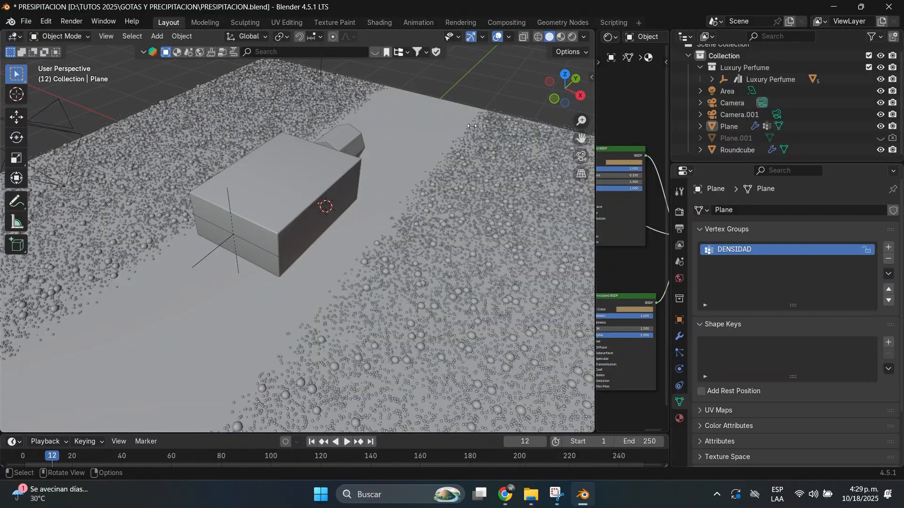
pyautogui.scroll(2, 482, 262)
pyautogui.scroll(-4, 483, 178)
pyautogui.moveTo(455, 169); pyautogui.dragTo(448, 177, button='middle')
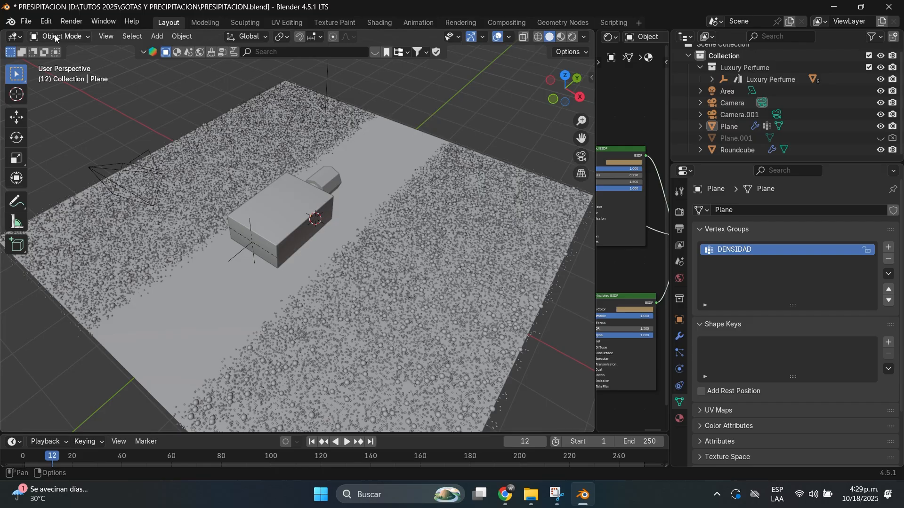
# Start a new default scene without saving the changes to PRESIPITACION.blend
pyautogui.click(26, 21)
pyautogui.moveTo(45, 34)
pyautogui.click(165, 34)
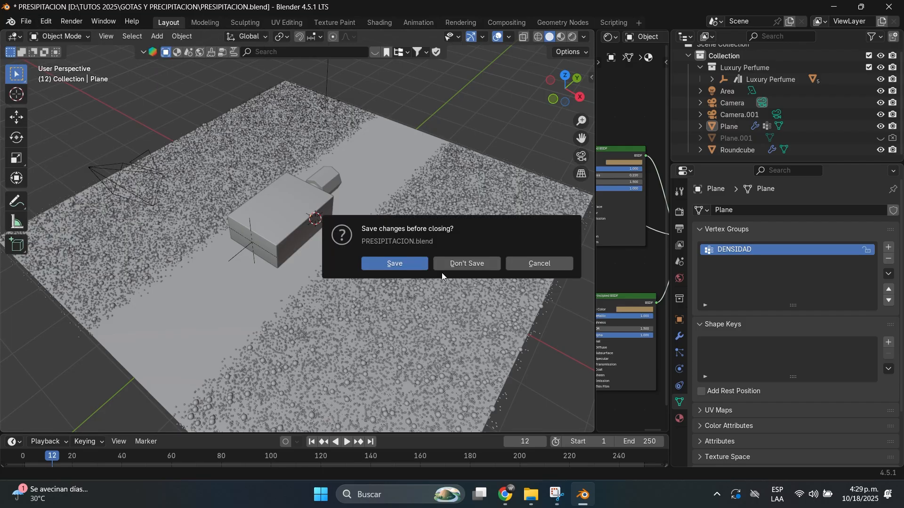
pyautogui.click(451, 262)
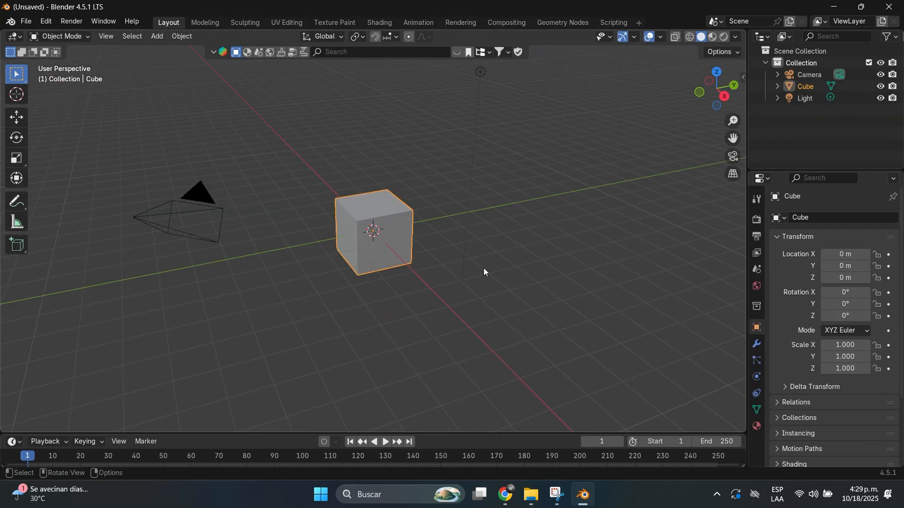
# Delete all the default objects (camera, cube and light) from the new scene
pyautogui.click(561, 236)
pyautogui.press('a')
pyautogui.press('x')
pyautogui.click(562, 240)
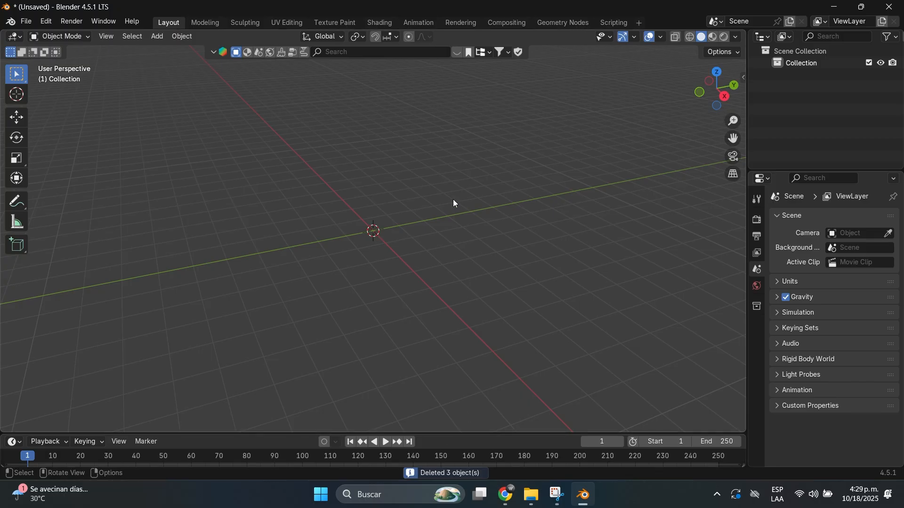
# Add a mesh plane at the origin and scale it uniformly by a factor of 4
pyautogui.moveTo(455, 203); pyautogui.dragTo(483, 211, button='middle')
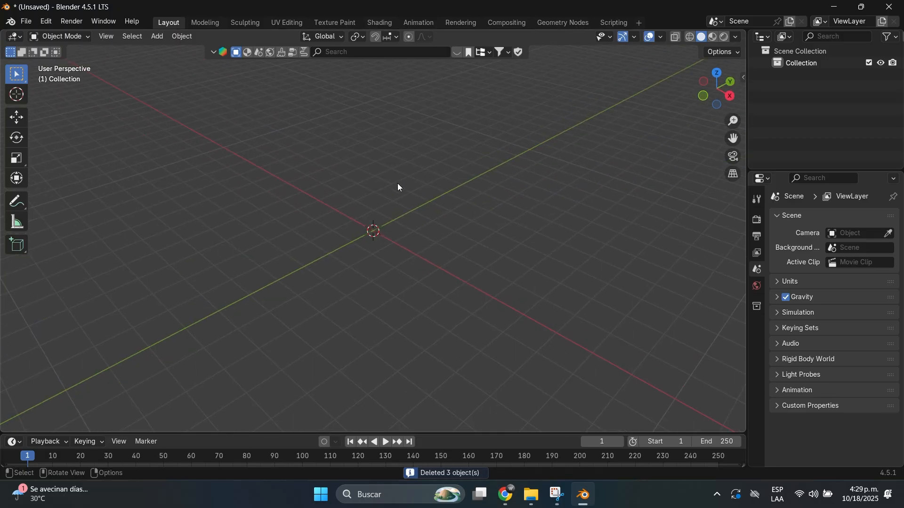
pyautogui.hotkey('shift', 'a')
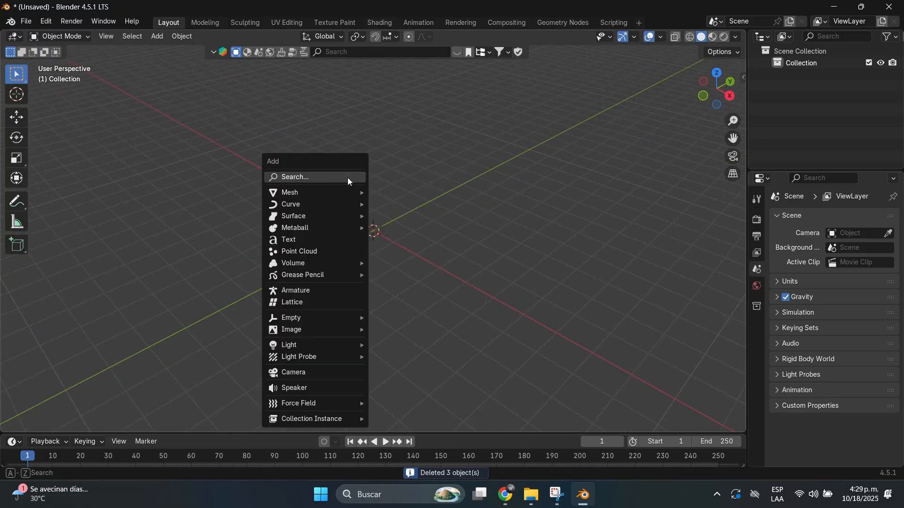
pyautogui.moveTo(324, 196)
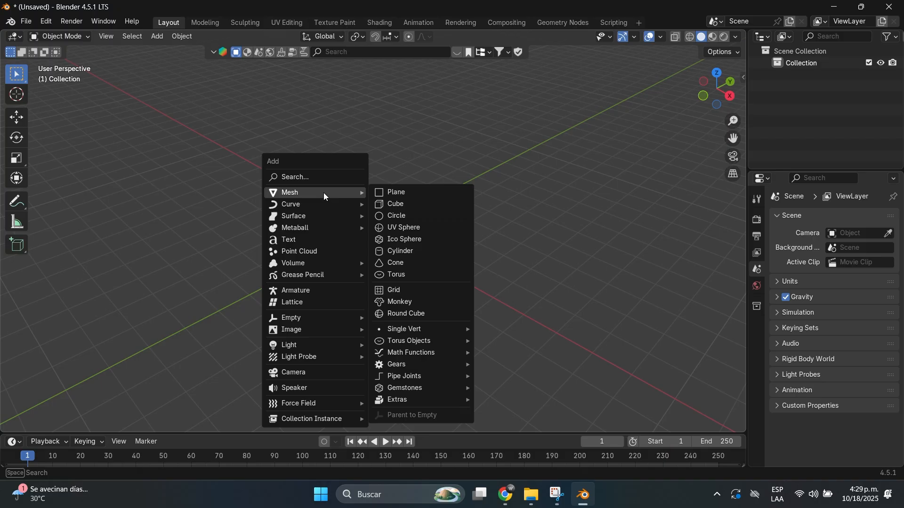
pyautogui.click(408, 193)
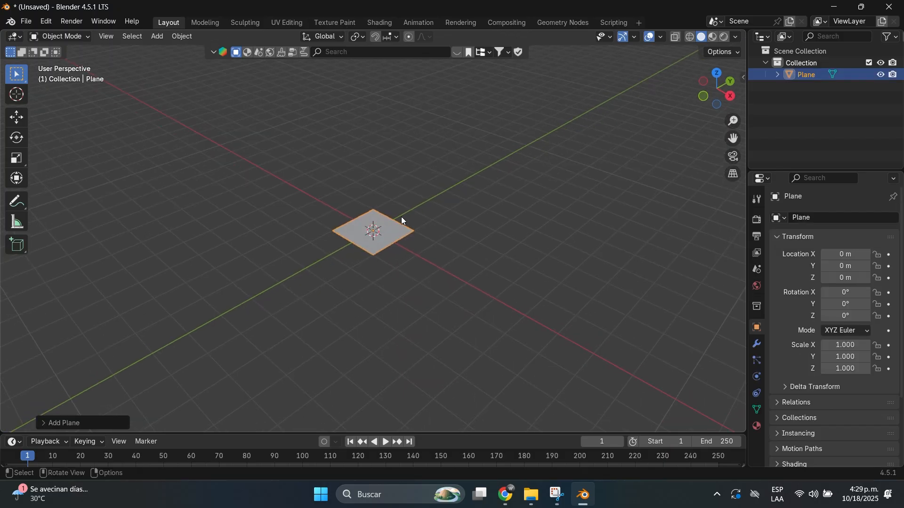
pyautogui.scroll(1, 405, 213)
pyautogui.scroll(1, 403, 213)
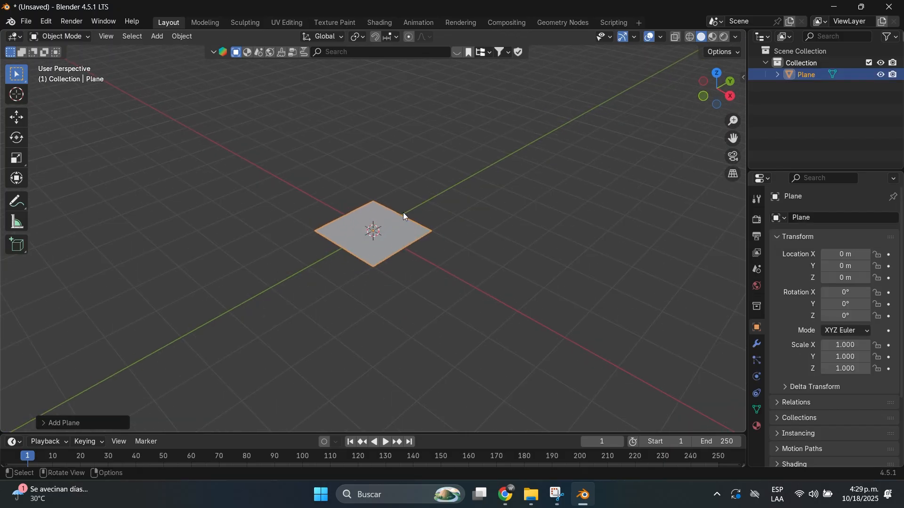
pyautogui.scroll(-2, 403, 213)
pyautogui.press('s')
pyautogui.press('4')
pyautogui.press('Return')
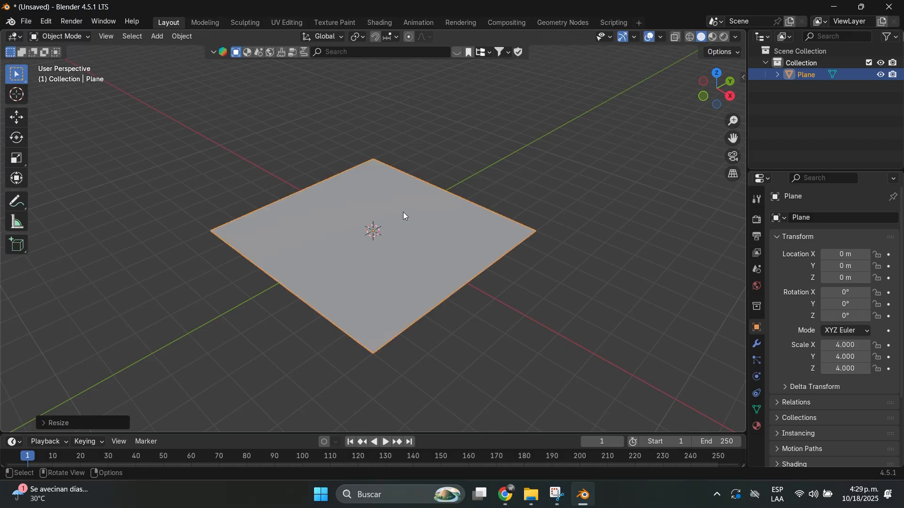
# Subdivide the plane in Edit Mode with the number of cuts set to 100
pyautogui.moveTo(415, 202); pyautogui.dragTo(414, 186, button='middle')
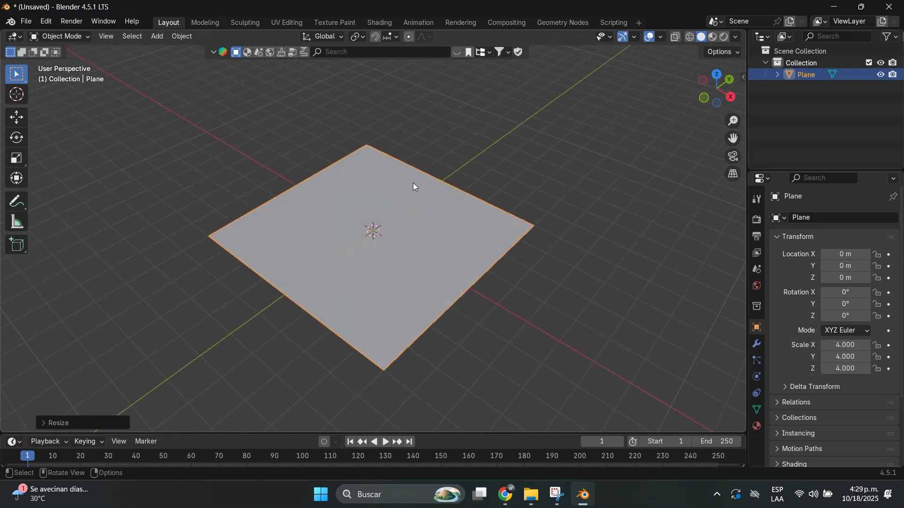
pyautogui.scroll(3, 390, 265)
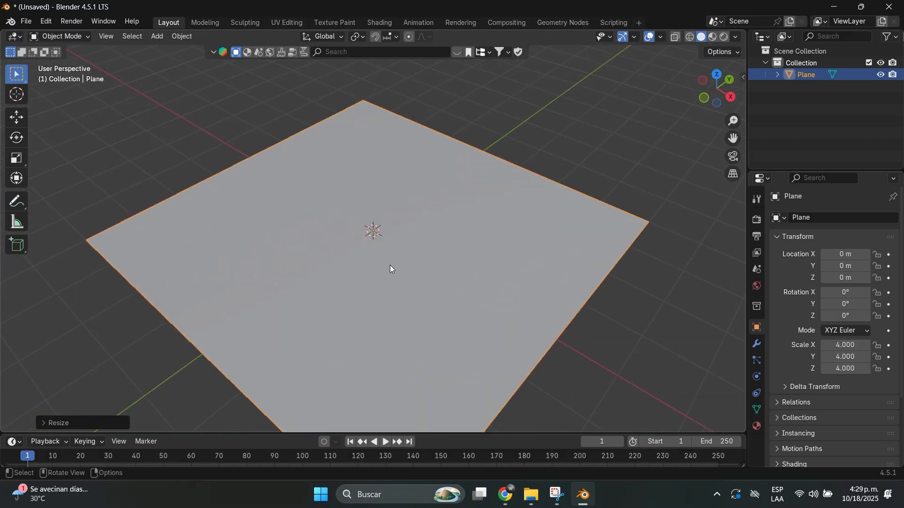
pyautogui.scroll(-3, 392, 265)
pyautogui.scroll(1, 407, 270)
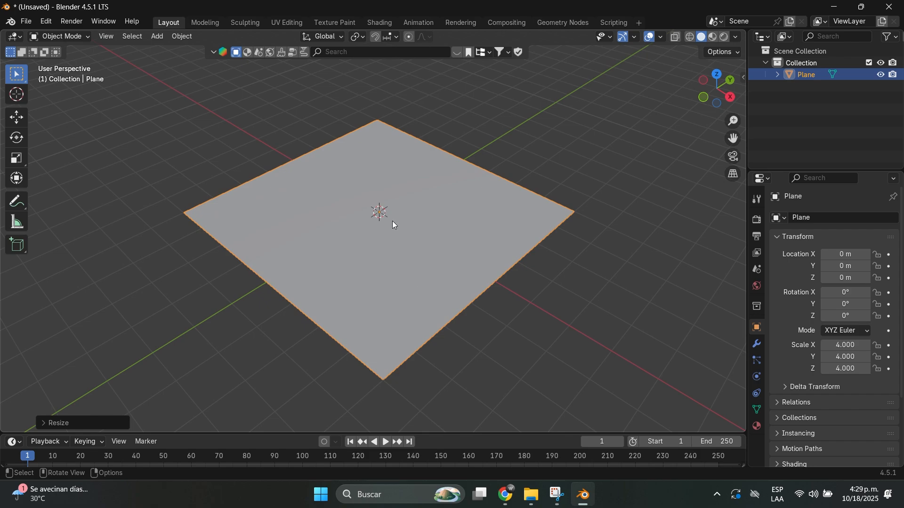
pyautogui.moveTo(377, 199); pyautogui.dragTo(385, 194, button='middle')
pyautogui.press('Tab')
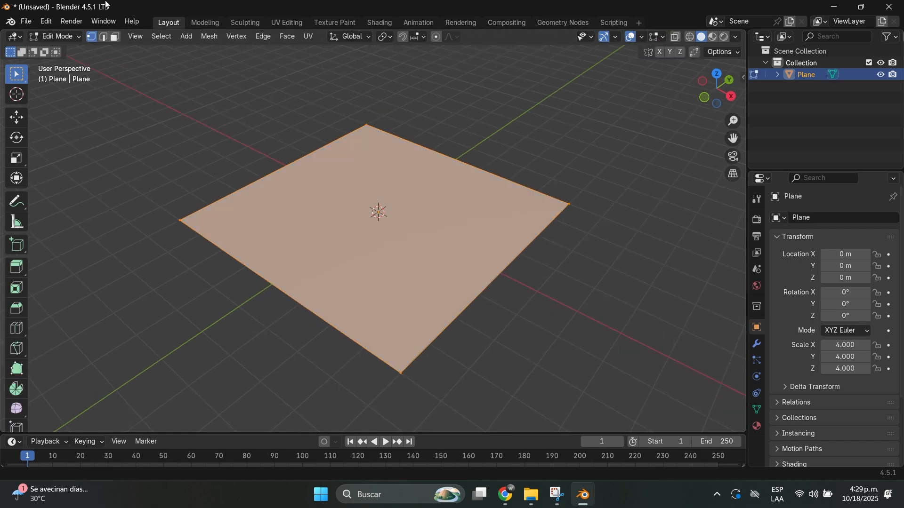
pyautogui.click(54, 36)
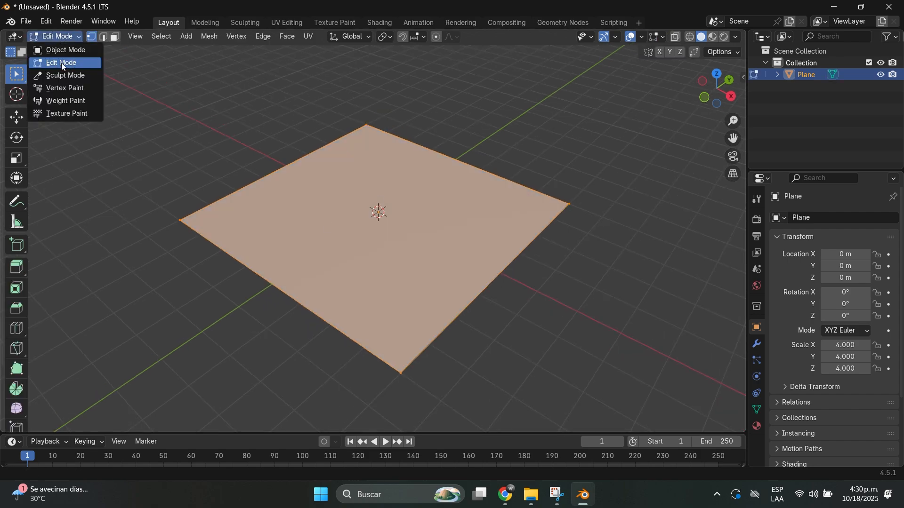
pyautogui.click(67, 64)
pyautogui.rightClick(365, 202)
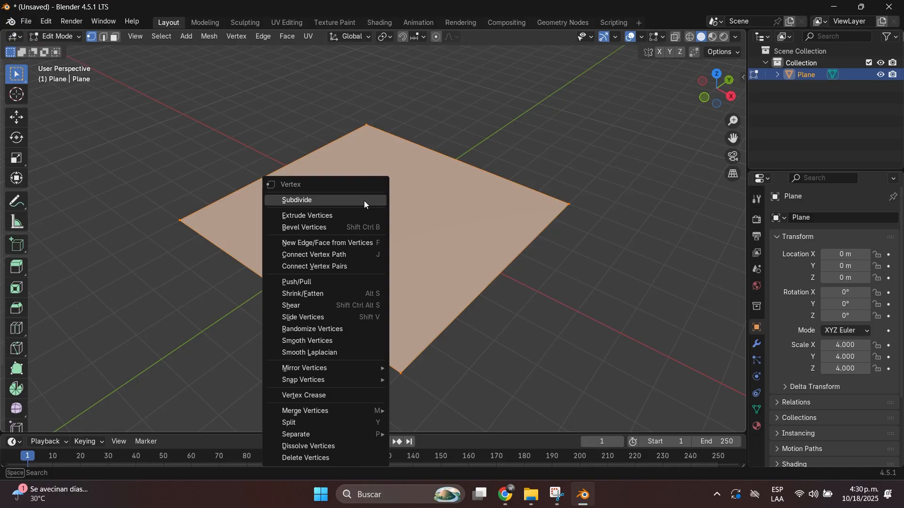
pyautogui.click(321, 202)
pyautogui.click(42, 426)
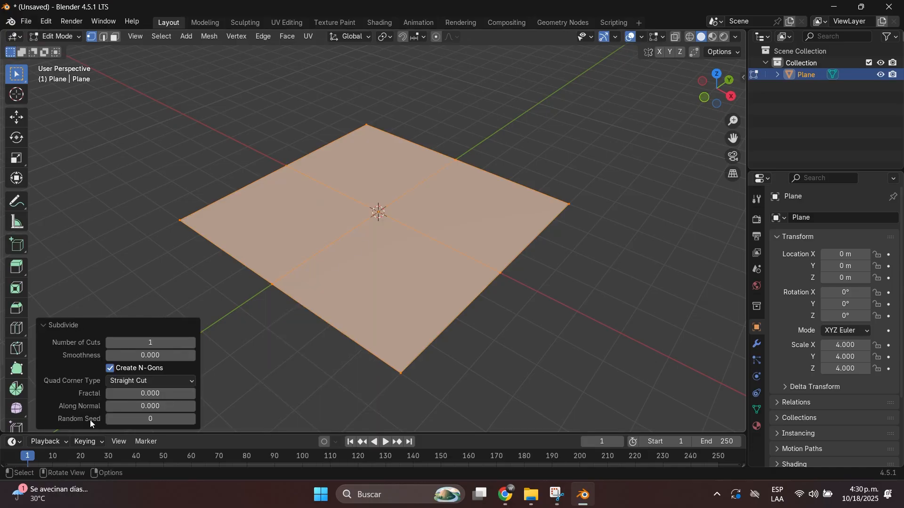
pyautogui.click(163, 342)
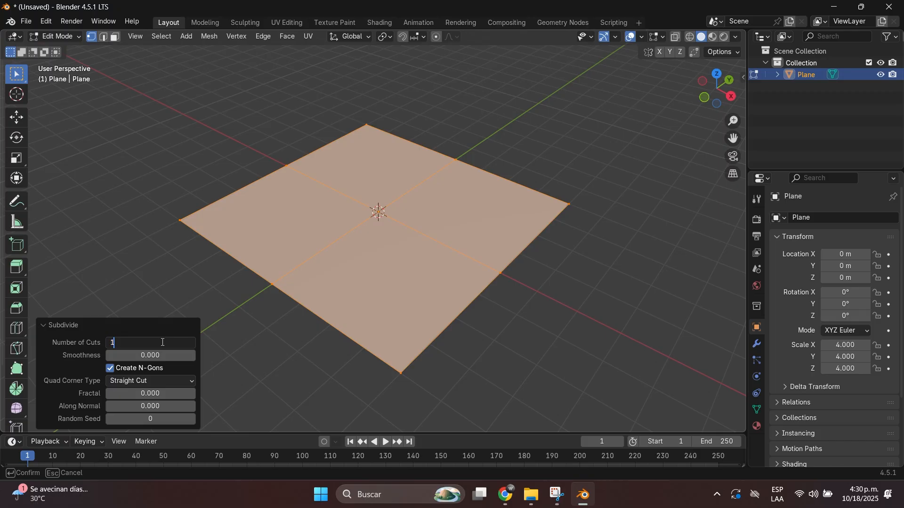
pyautogui.write('00')
pyautogui.press('Return')
# Examine the density of the plane's subdivided vertex grid at different zoom levels and angles
pyautogui.scroll(5, 431, 237)
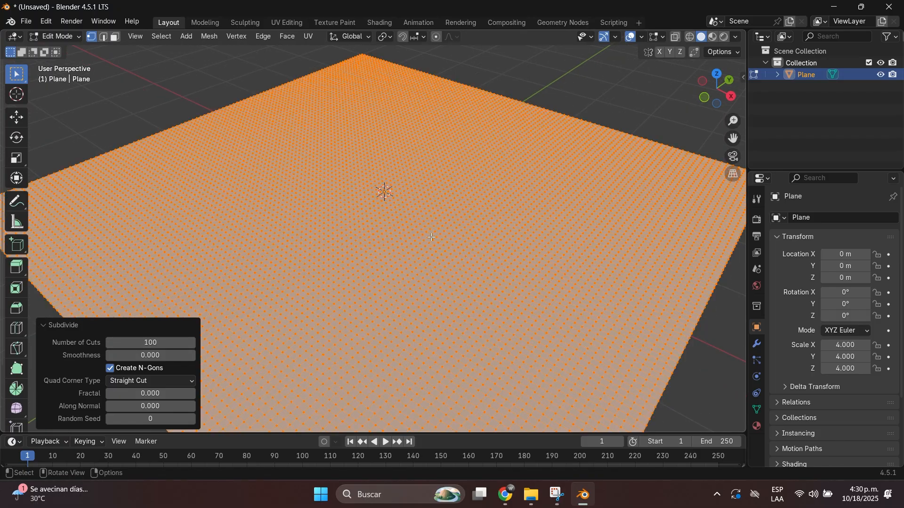
pyautogui.scroll(2, 431, 238)
pyautogui.scroll(-4, 430, 231)
pyautogui.moveTo(431, 230)
pyautogui.mouseDown(button='middle')
pyautogui.moveTo(438, 253)
pyautogui.moveTo(474, 270)
pyautogui.moveTo(434, 257)
pyautogui.moveTo(446, 223)
pyautogui.moveTo(436, 222)
pyautogui.mouseUp(button='middle')
pyautogui.scroll(1, 445, 224)
pyautogui.scroll(-2, 446, 223)
pyautogui.press('Tab')
pyautogui.press('Tab')
pyautogui.moveTo(489, 266); pyautogui.dragTo(504, 250, button='middle')
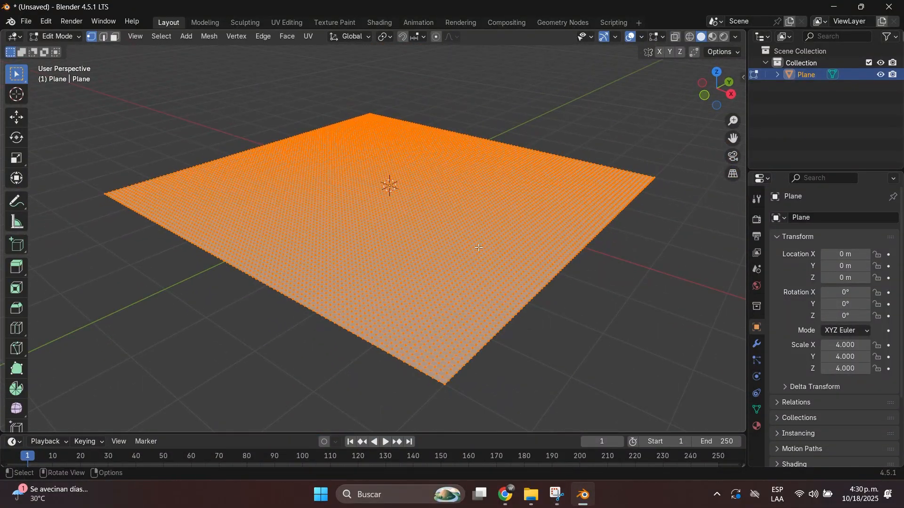
pyautogui.moveTo(424, 130); pyautogui.dragTo(398, 138, button='middle')
# Return to Object Mode and deselect the plane
pyautogui.press('Tab')
pyautogui.scroll(2, 461, 161)
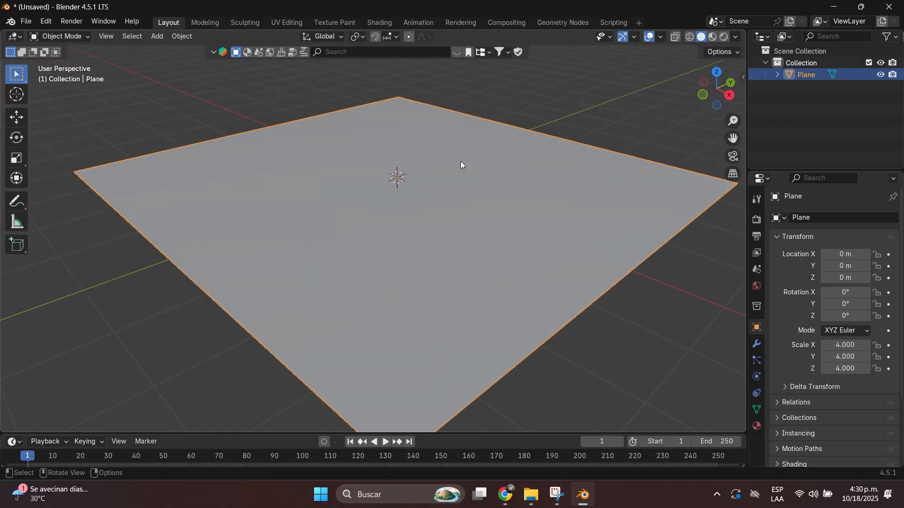
pyautogui.scroll(-4, 460, 161)
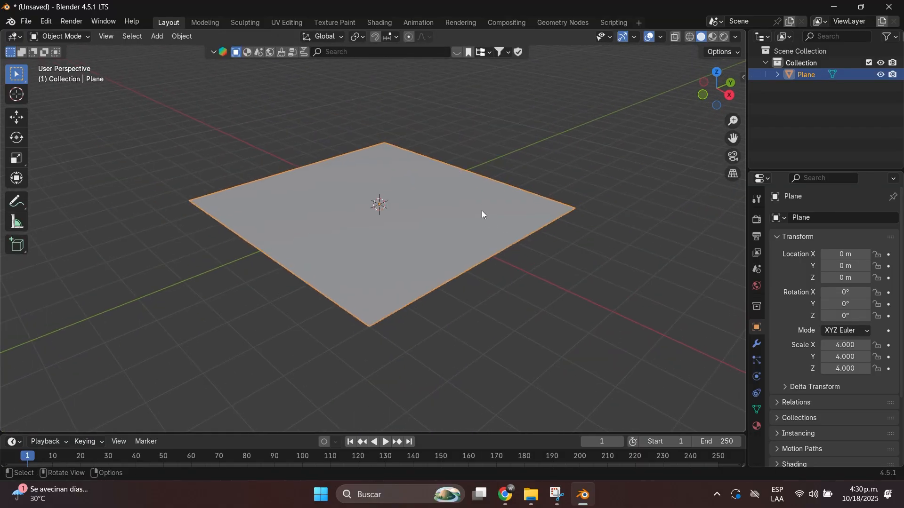
pyautogui.click(530, 127)
pyautogui.moveTo(515, 171); pyautogui.dragTo(515, 185, button='middle')
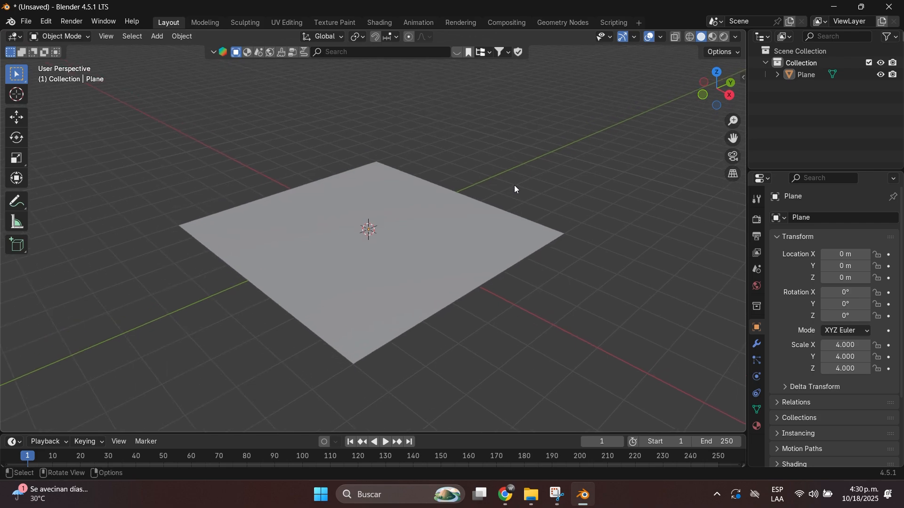
# Add a round cube mesh with a radius of 1 at the origin
pyautogui.hotkey('shift', 'a')
pyautogui.moveTo(515, 188)
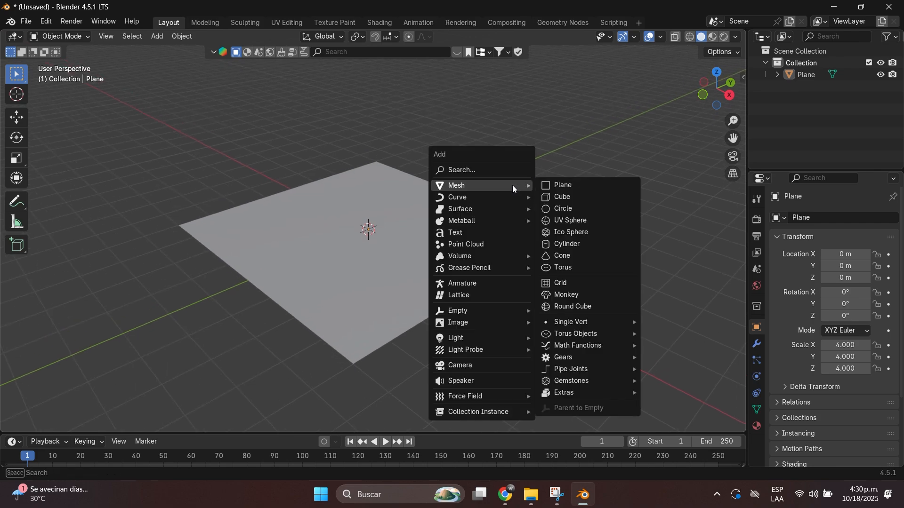
pyautogui.click(581, 307)
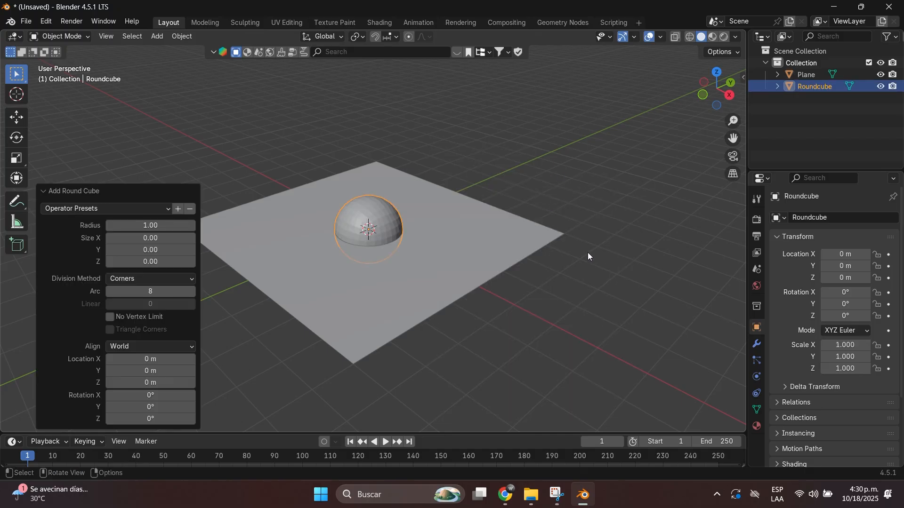
# Search the extensions in the preferences for "extr" and show the details of Extra Curve Objects
pyautogui.click(46, 21)
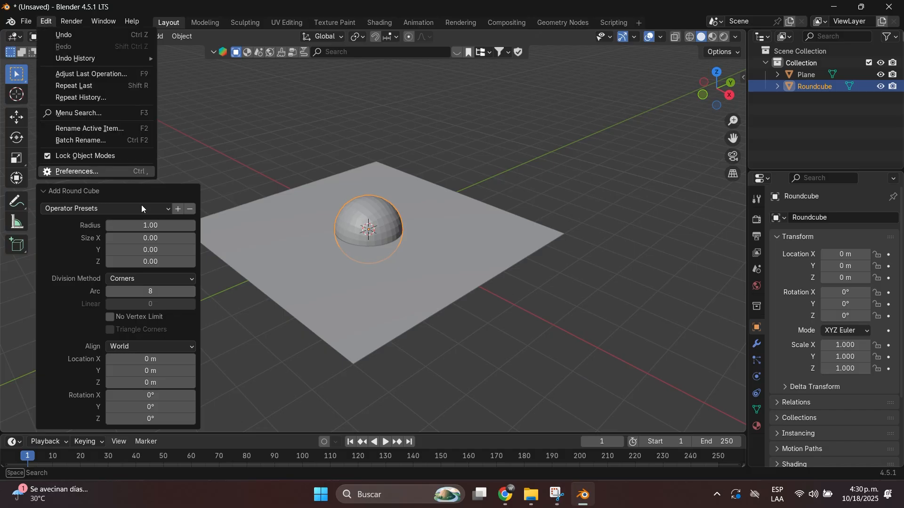
pyautogui.click(121, 172)
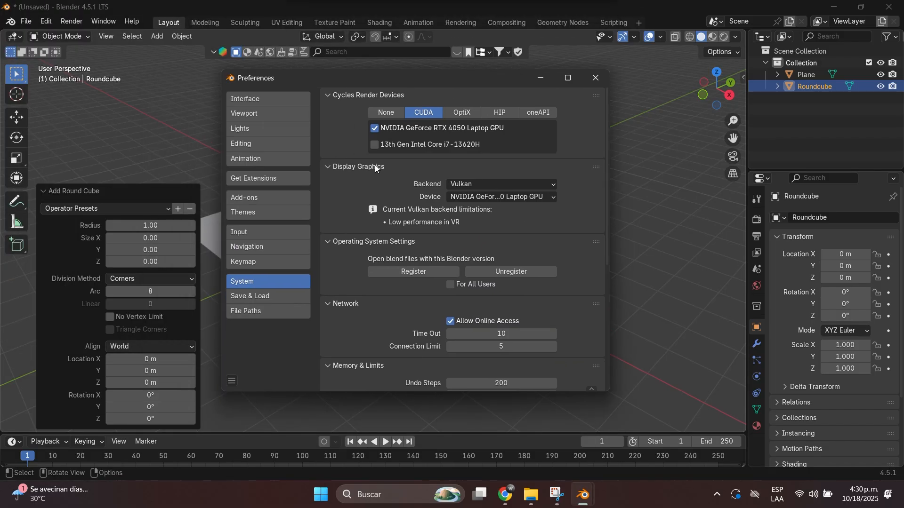
pyautogui.click(272, 179)
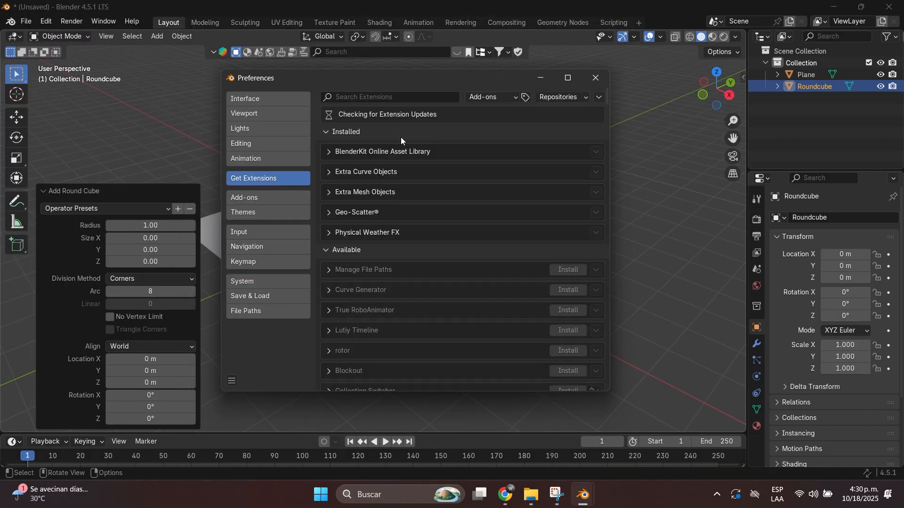
pyautogui.click(415, 96)
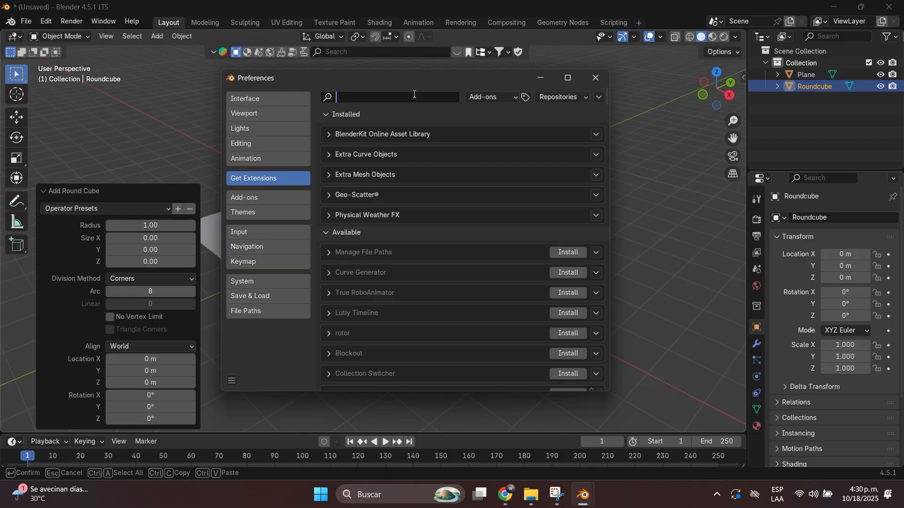
pyautogui.write('extr')
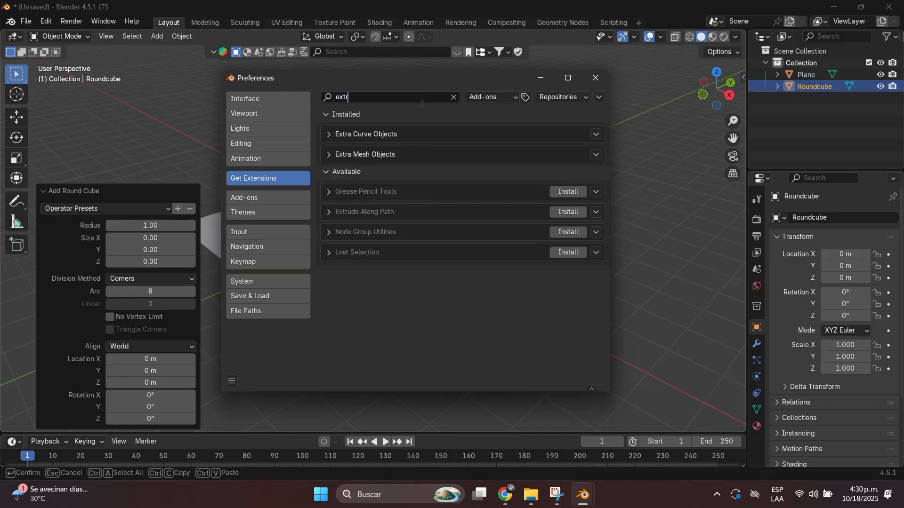
pyautogui.click(328, 134)
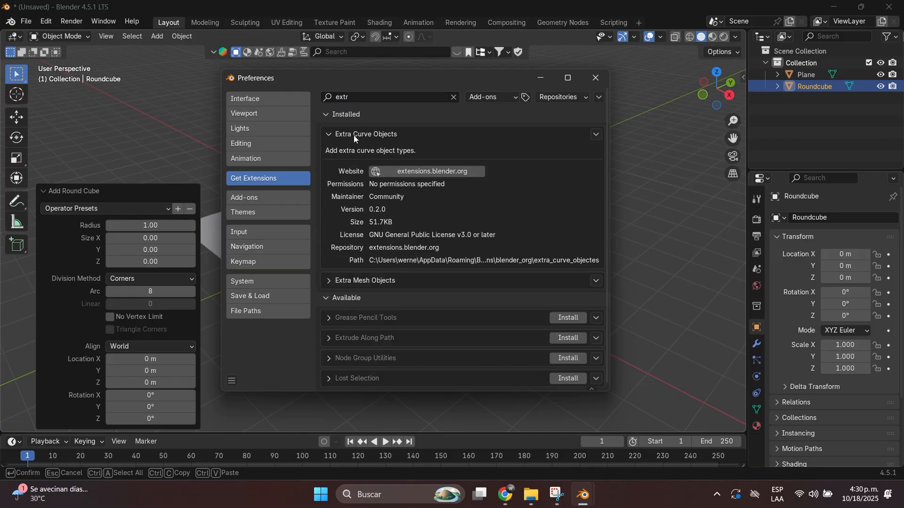
# Save the preferences, collapse the Extra Curve Objects details and close the preferences
pyautogui.moveTo(390, 82)
pyautogui.mouseDown()
pyautogui.moveTo(370, 94)
pyautogui.moveTo(383, 82)
pyautogui.mouseUp()
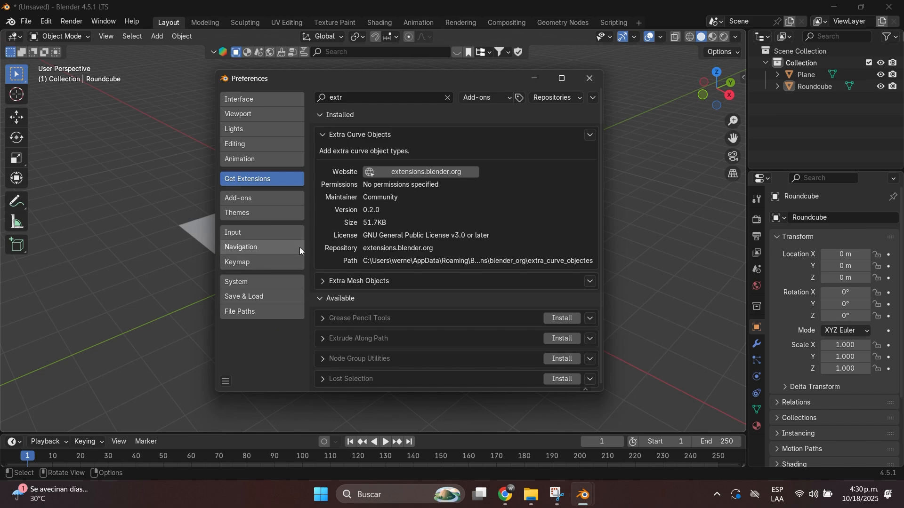
pyautogui.click(225, 381)
pyautogui.click(253, 344)
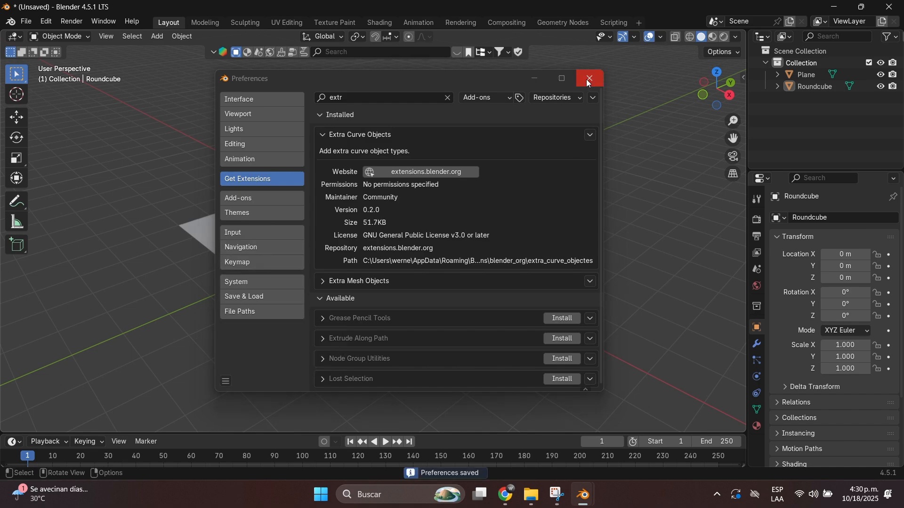
pyautogui.click(323, 134)
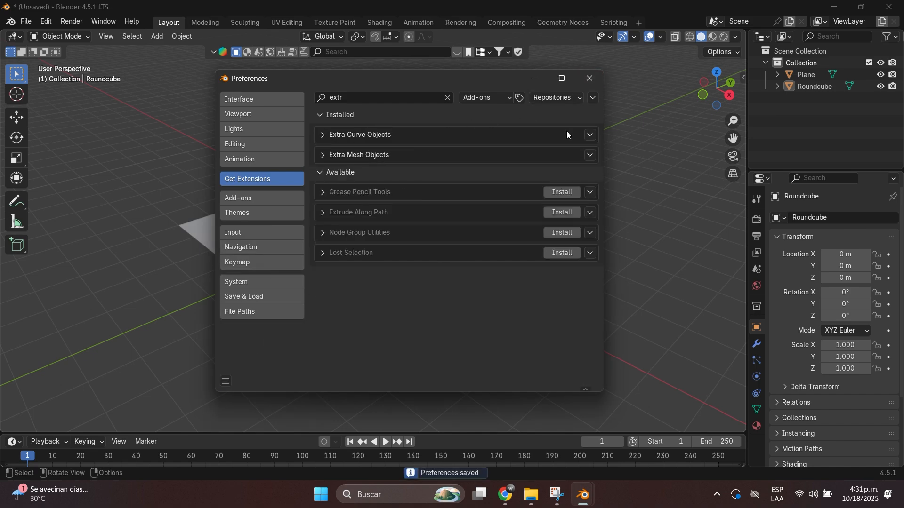
pyautogui.click(589, 78)
# Select the round cube at the plane's centre and apply Shade Smooth to it
pyautogui.click(375, 220)
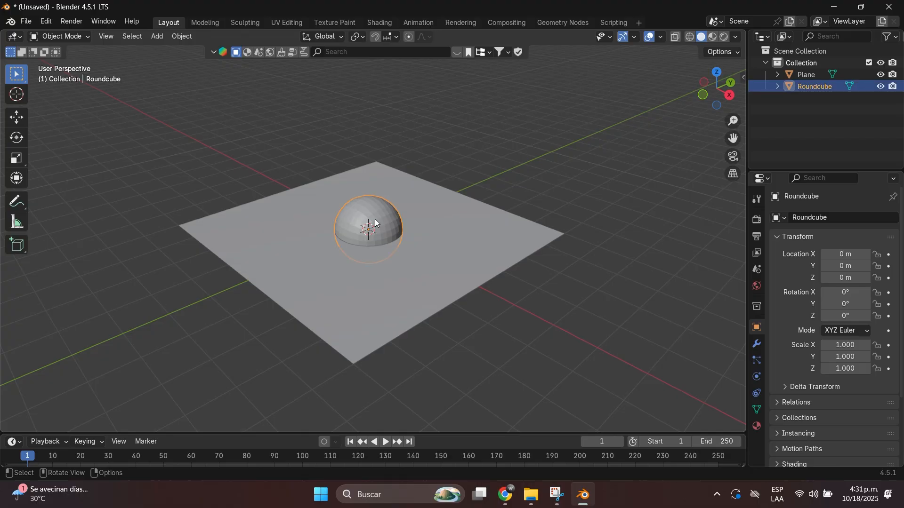
pyautogui.scroll(3, 379, 187)
pyautogui.scroll(-3, 380, 186)
pyautogui.scroll(3, 384, 207)
pyautogui.scroll(-3, 380, 210)
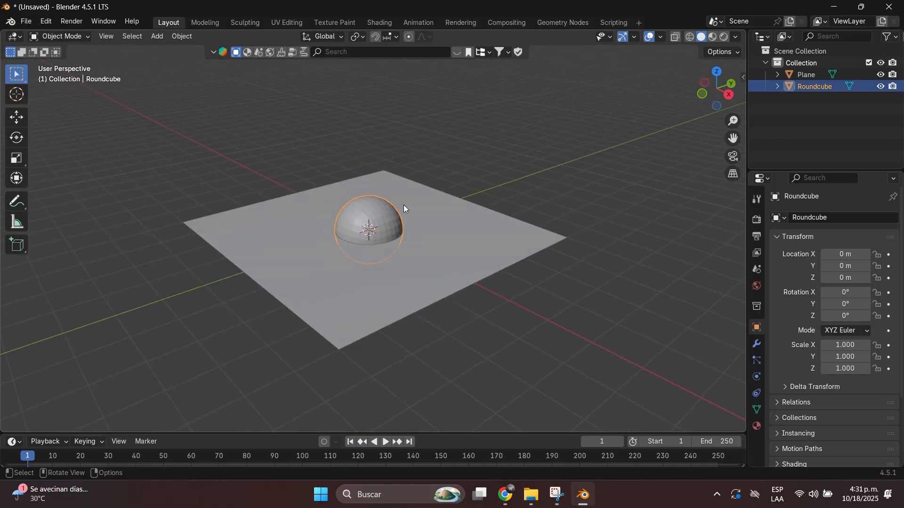
pyautogui.scroll(5, 403, 207)
pyautogui.moveTo(404, 207); pyautogui.dragTo(458, 172, button='middle')
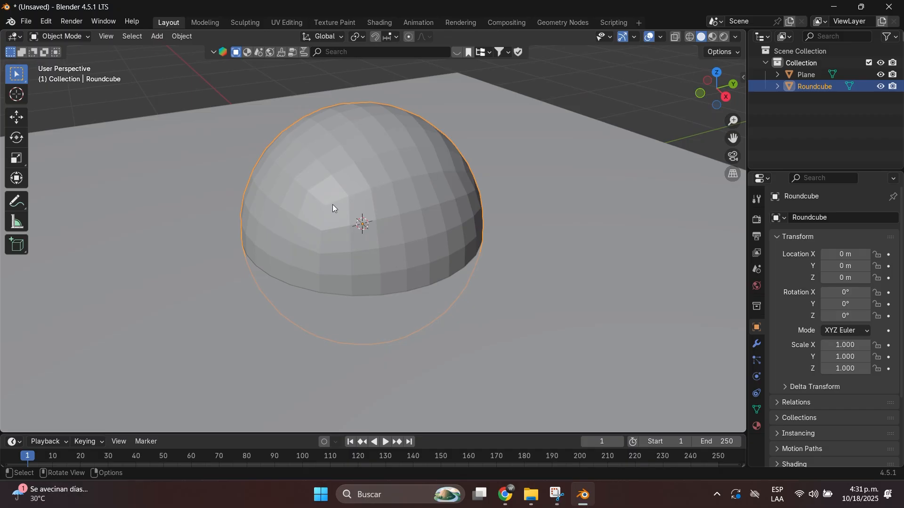
pyautogui.scroll(-5, 402, 174)
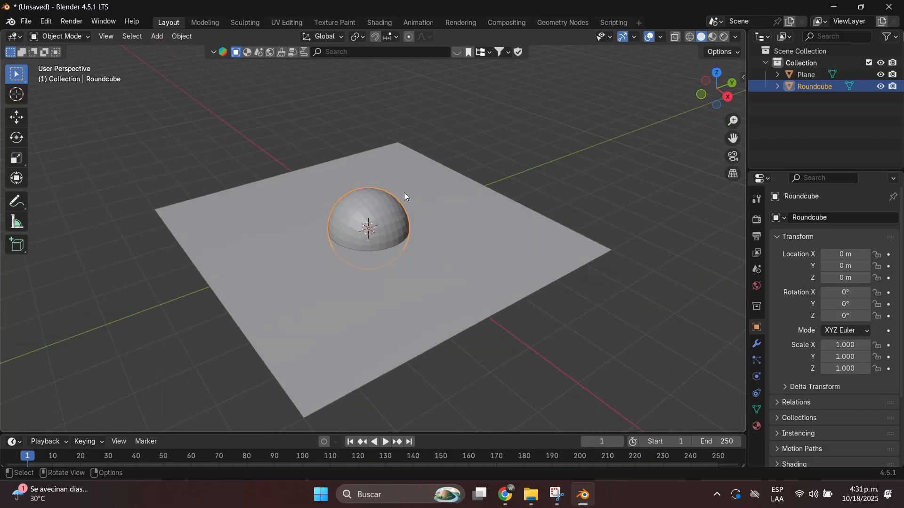
pyautogui.rightClick(386, 202)
pyautogui.click(367, 217)
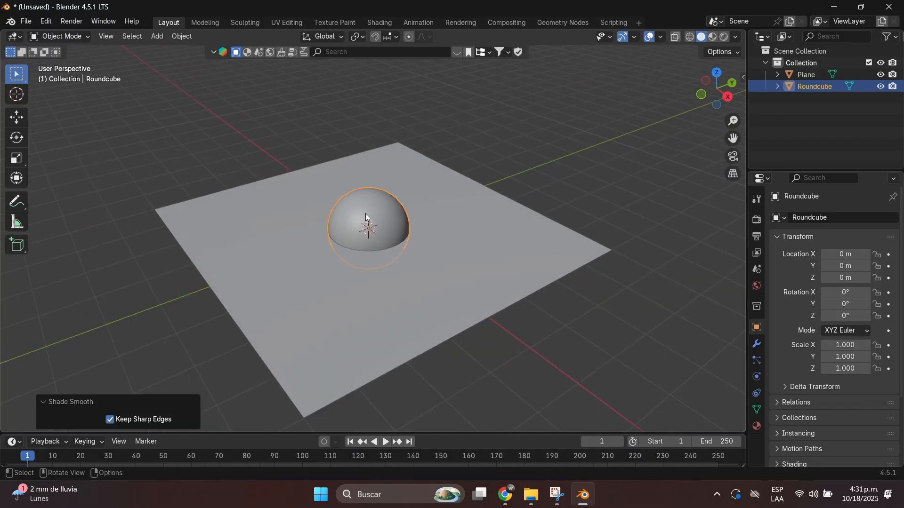
# Move the round cube about 18.6 m along the global Y axis, off the plane
pyautogui.moveTo(444, 171); pyautogui.dragTo(426, 250, button='middle')
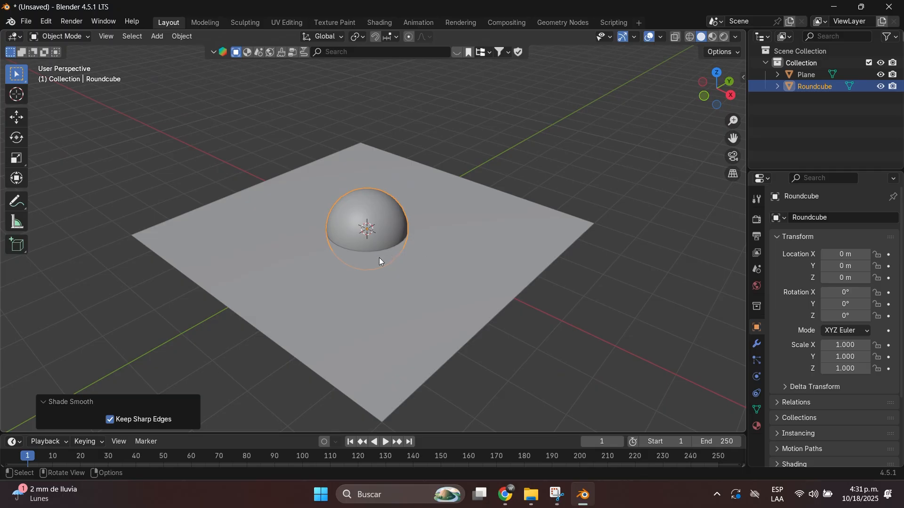
pyautogui.press('g')
pyautogui.press('y')
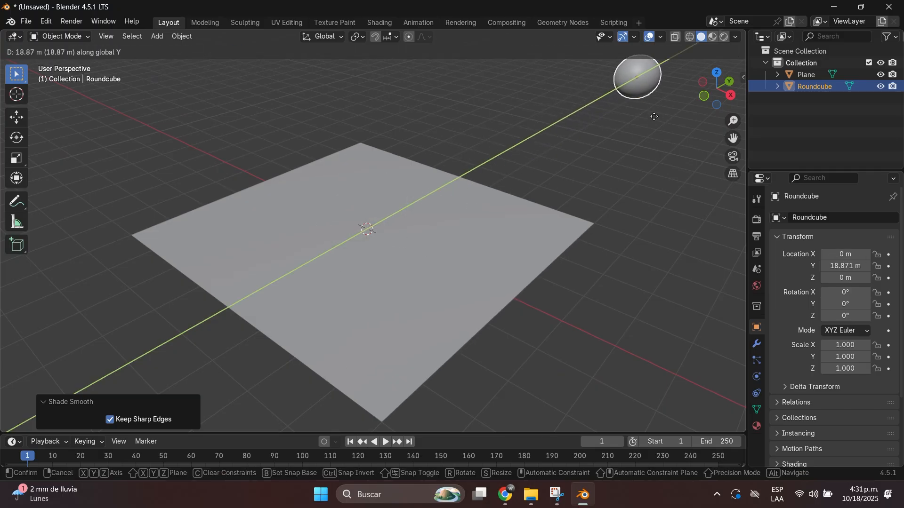
pyautogui.click(615, 147)
# Select the plane, widen the properties area and add a new particle system to the plane
pyautogui.scroll(1, 602, 154)
pyautogui.scroll(-3, 603, 159)
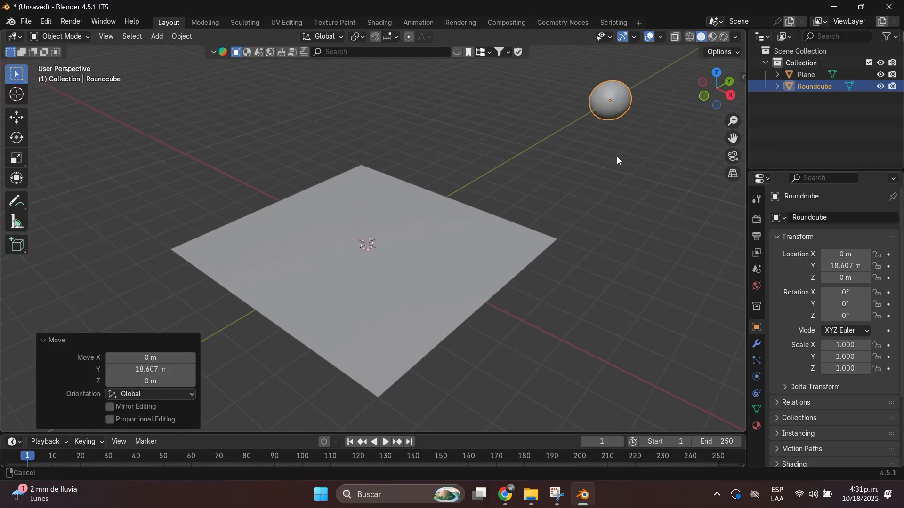
pyautogui.moveTo(521, 203); pyautogui.dragTo(507, 205, button='middle')
pyautogui.keyDown('shift'); pyautogui.moveTo(507, 205); pyautogui.dragTo(532, 176, button='middle'); pyautogui.keyUp('shift')
pyautogui.click(456, 195)
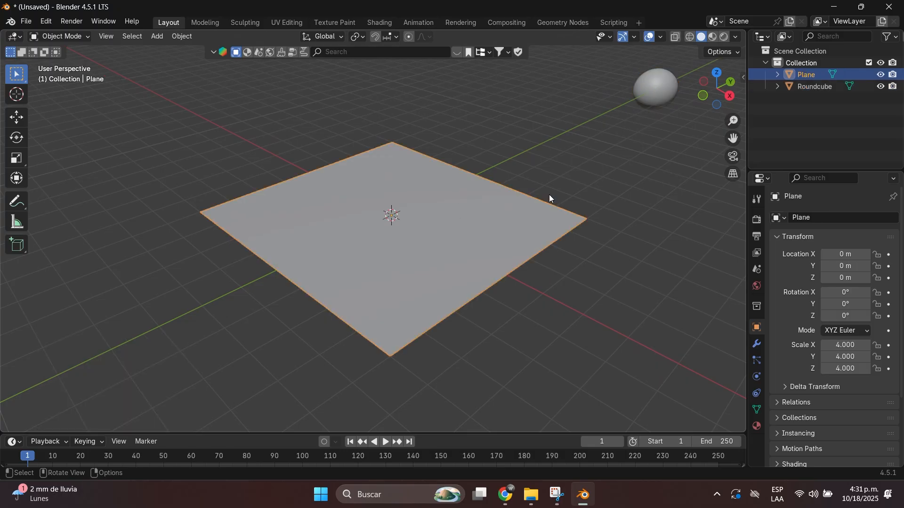
pyautogui.moveTo(605, 177); pyautogui.dragTo(609, 177, button='middle')
pyautogui.click(757, 360)
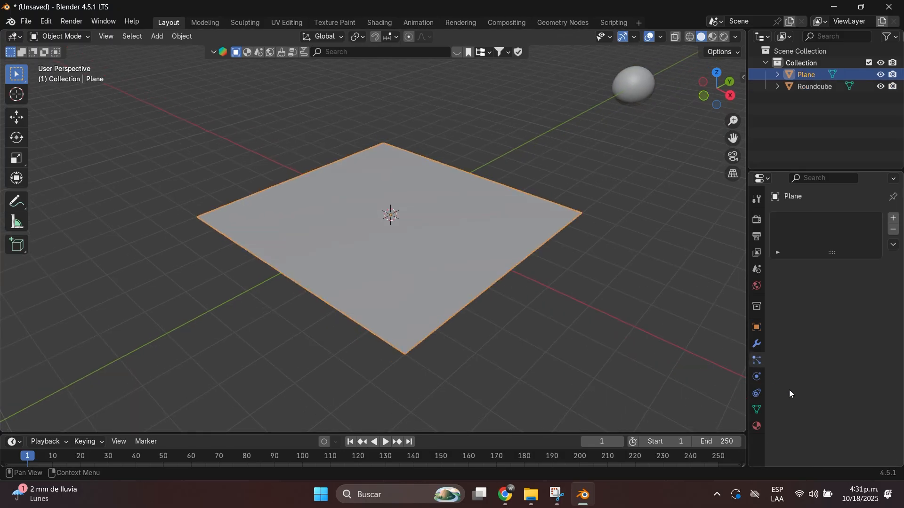
pyautogui.moveTo(748, 214); pyautogui.dragTo(622, 248)
pyautogui.click(893, 218)
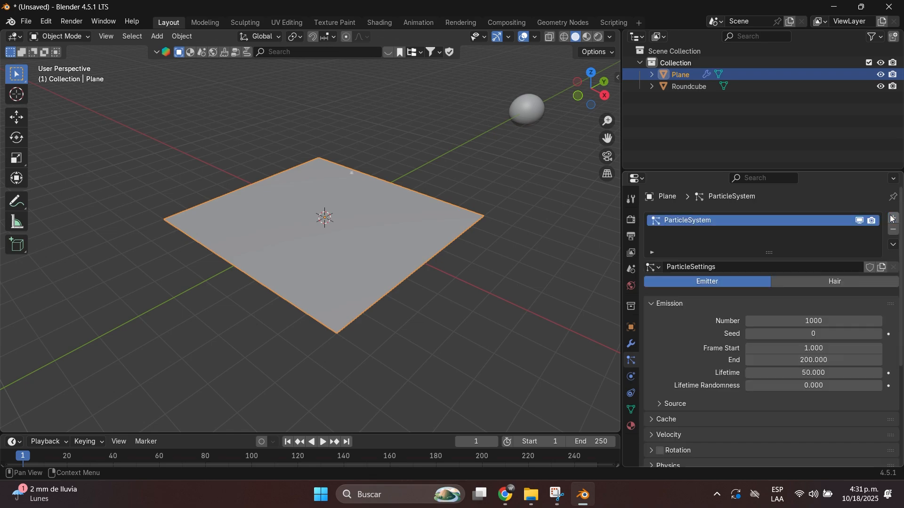
# Play the animation to preview how the plane emits particles, stop it and return to frame 1
pyautogui.press('space')
pyautogui.moveTo(420, 263); pyautogui.dragTo(417, 228, button='middle')
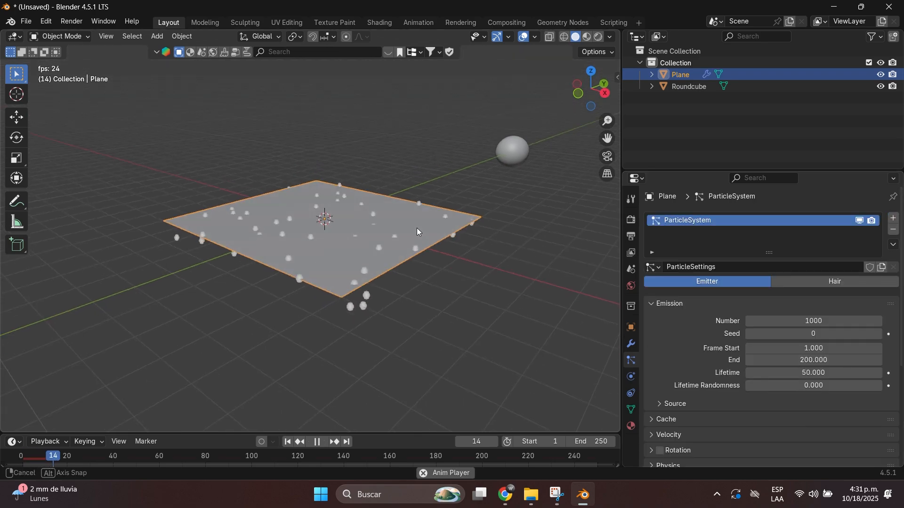
pyautogui.scroll(-1, 415, 227)
pyautogui.click(317, 442)
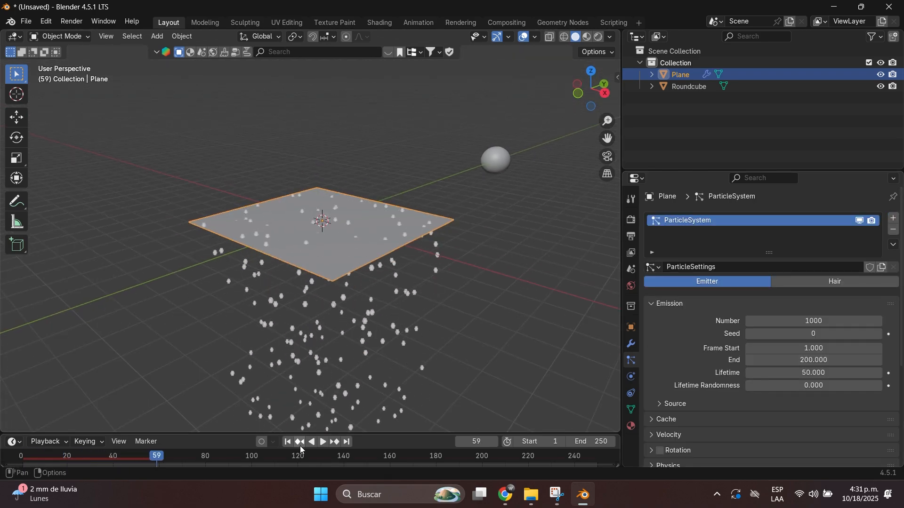
pyautogui.click(287, 441)
# Switch the plane's particle system from Emitter to Hair
pyautogui.moveTo(397, 242); pyautogui.dragTo(385, 223, button='middle')
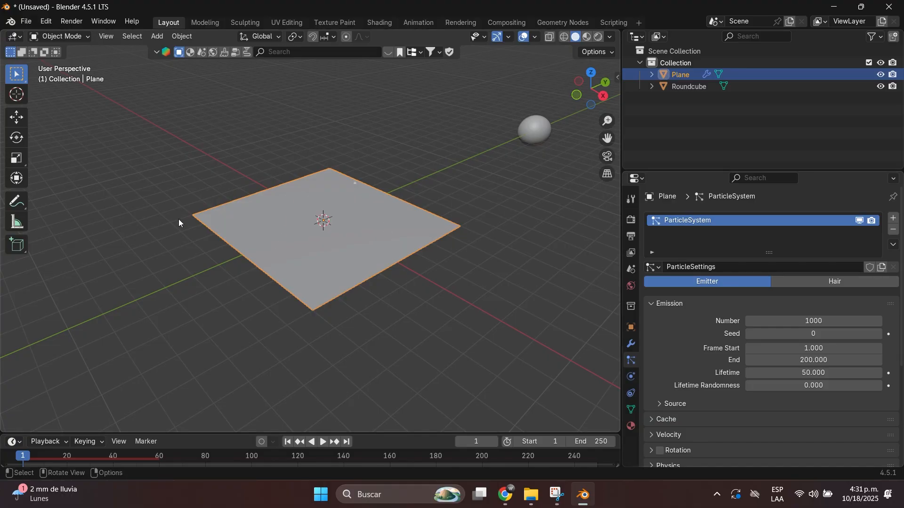
pyautogui.scroll(2, 303, 210)
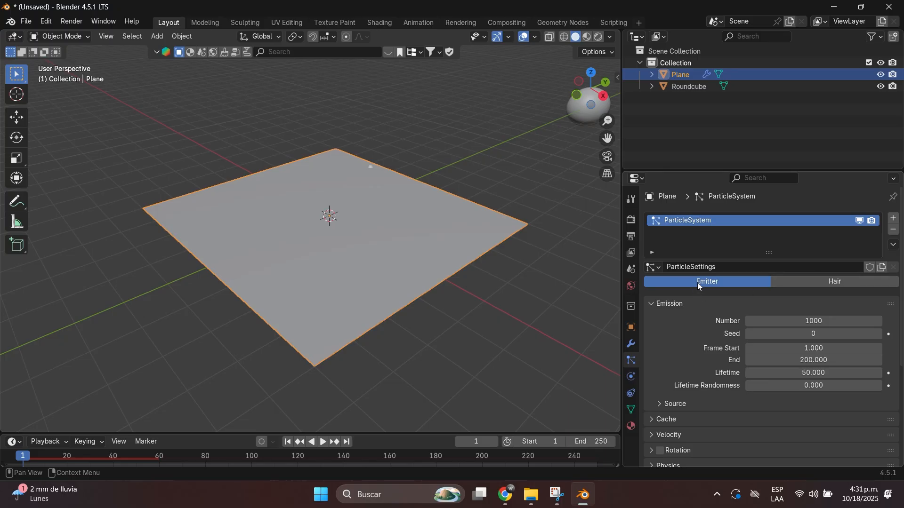
pyautogui.click(846, 284)
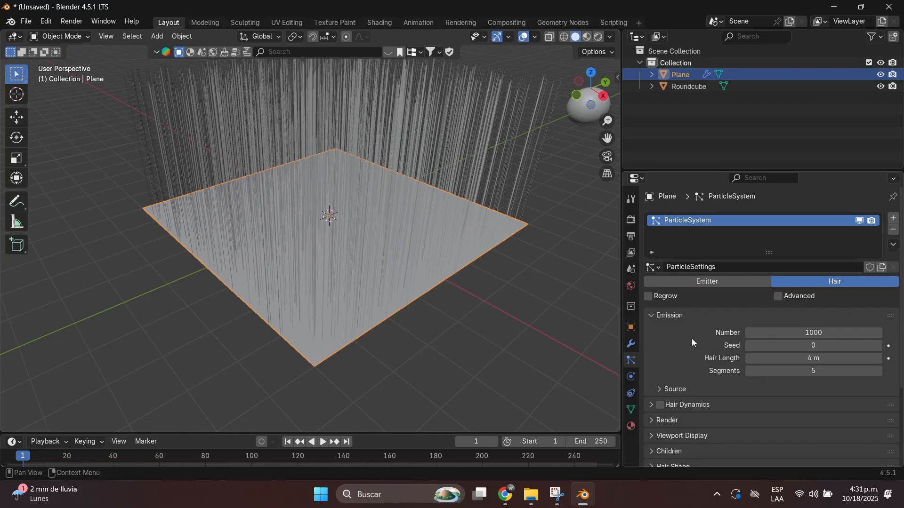
# Render the hair particles as Object, with the round cube picked in the viewport as the instance object
pyautogui.scroll(-5, 692, 344)
pyautogui.click(659, 320)
pyautogui.scroll(-5, 742, 377)
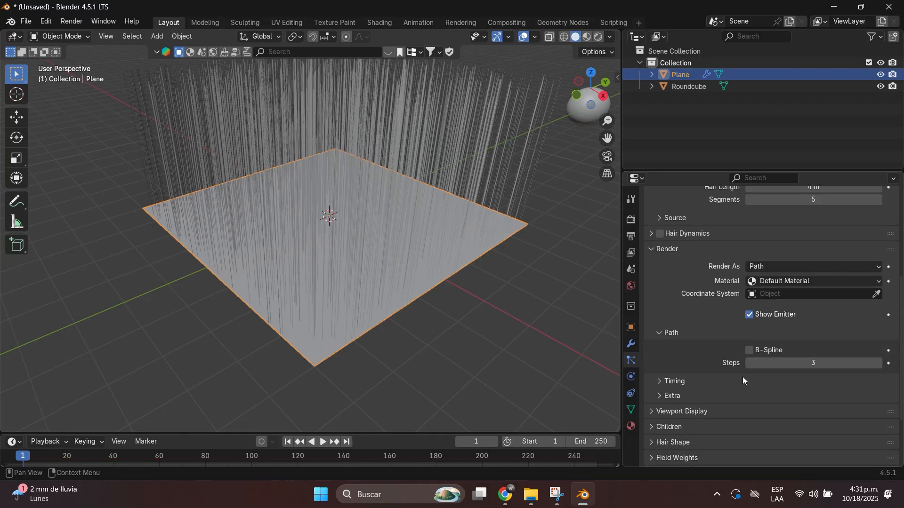
pyautogui.click(771, 243)
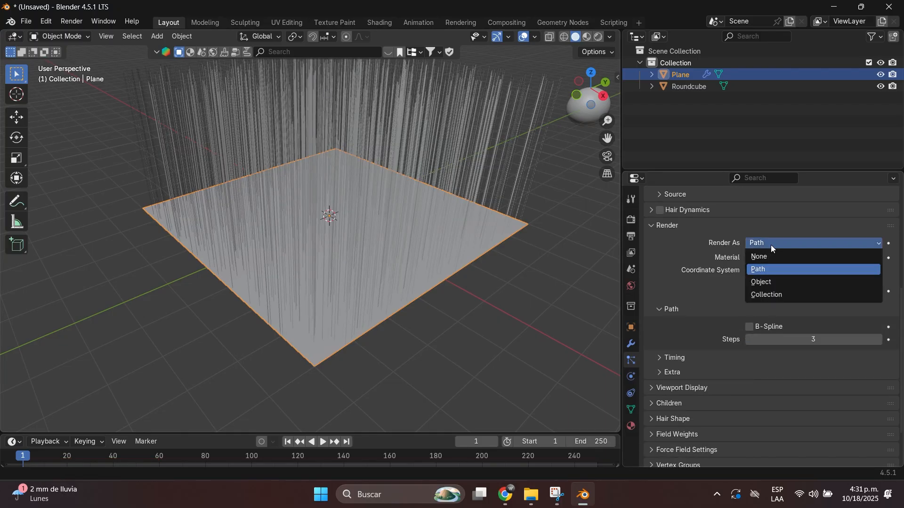
pyautogui.click(771, 283)
pyautogui.keyDown('shift'); pyautogui.moveTo(501, 230); pyautogui.dragTo(431, 237, button='middle'); pyautogui.keyUp('shift')
pyautogui.click(877, 329)
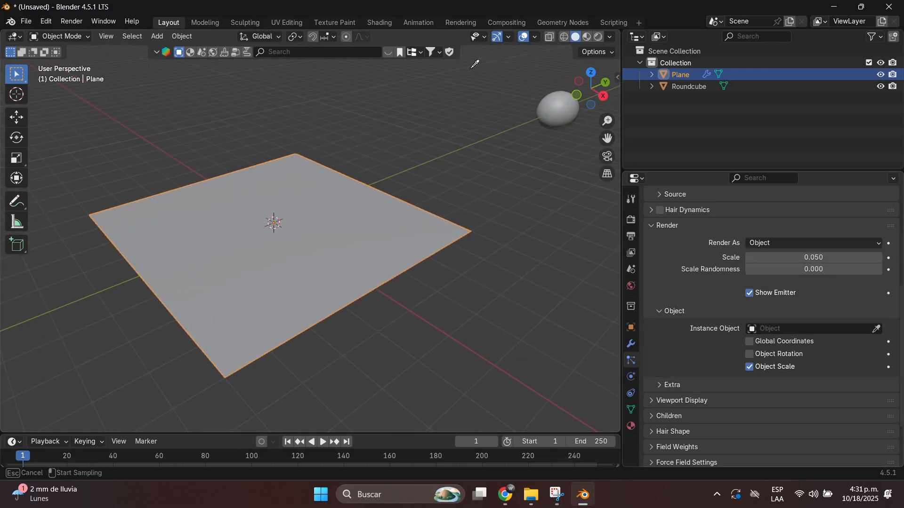
pyautogui.click(558, 107)
# Examine the round cube instances covering the plane from several distances and angles, and reselect the plane
pyautogui.scroll(5, 301, 229)
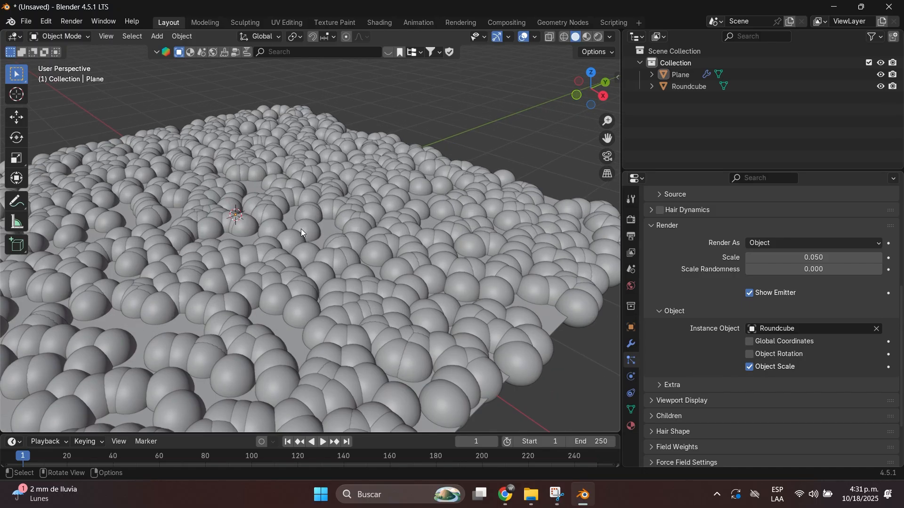
pyautogui.scroll(-5, 297, 227)
pyautogui.moveTo(298, 227); pyautogui.dragTo(425, 203, button='middle')
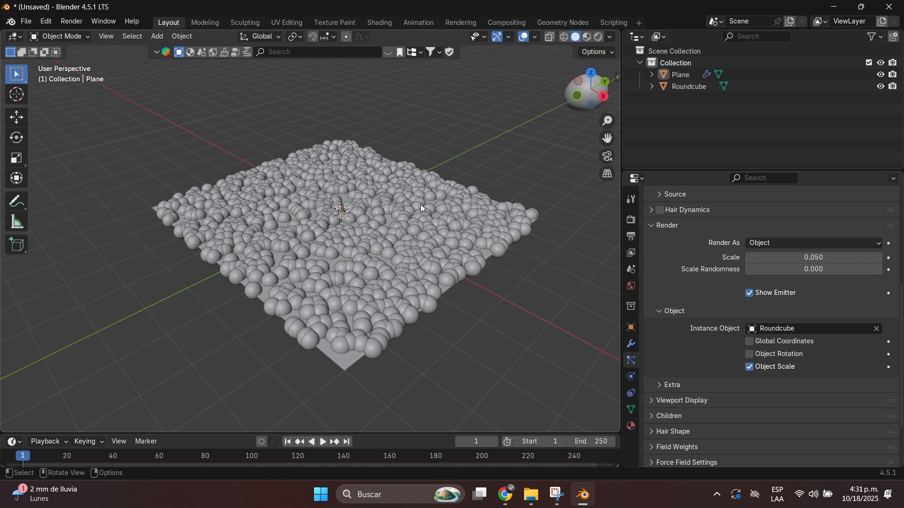
pyautogui.moveTo(399, 216); pyautogui.dragTo(397, 169, button='middle')
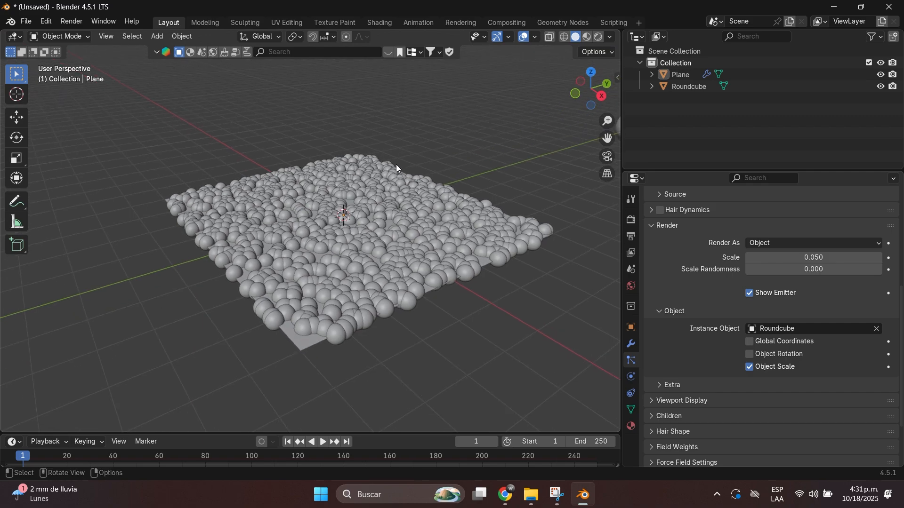
pyautogui.scroll(4, 315, 238)
pyautogui.scroll(-4, 315, 239)
pyautogui.moveTo(385, 220); pyautogui.dragTo(406, 232, button='middle')
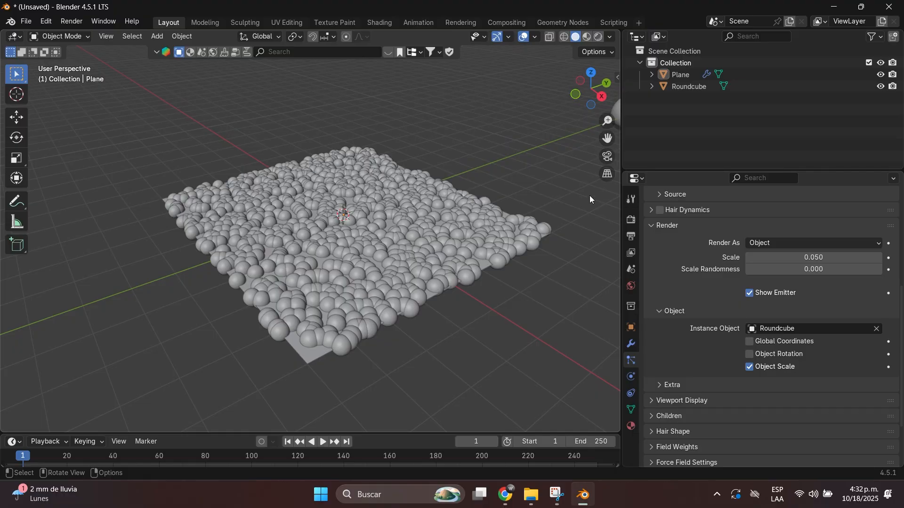
pyautogui.click(484, 205)
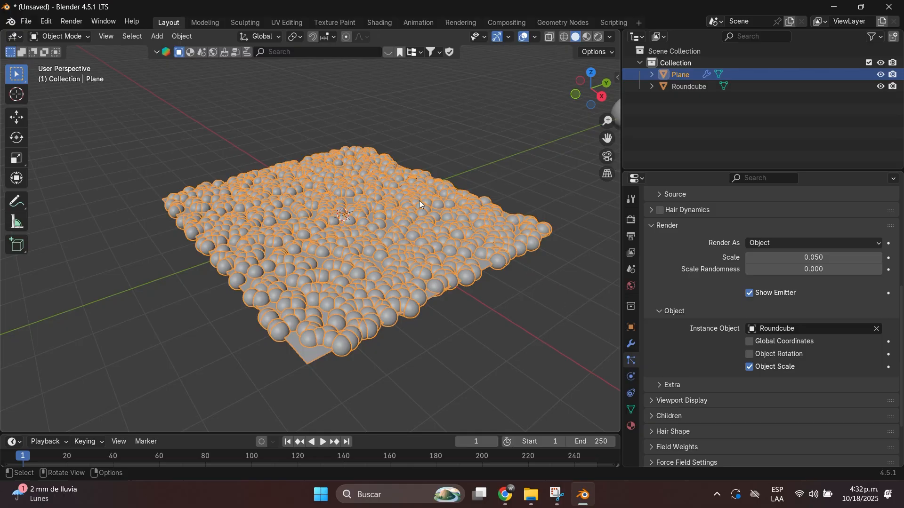
# Enter Edit Mode on the plane with face selection and show the mesh from the top view
pyautogui.press('Tab')
pyautogui.click(461, 115)
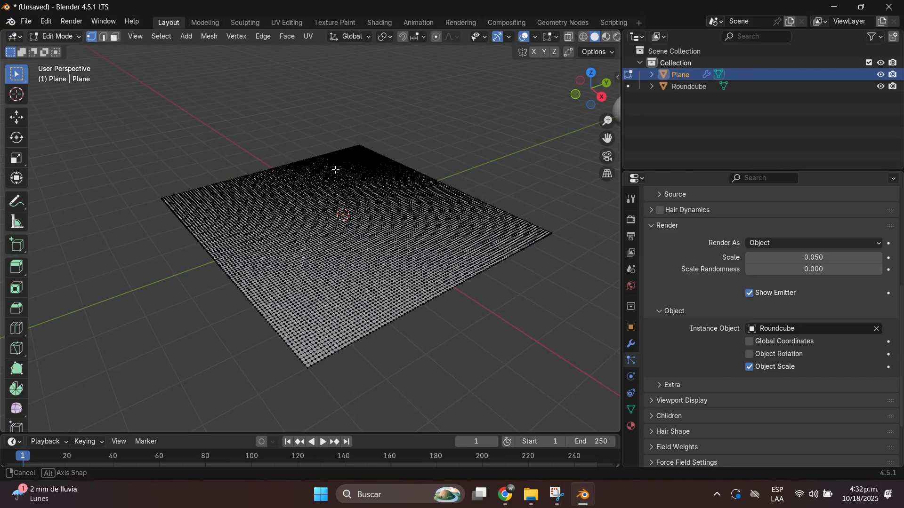
pyautogui.moveTo(335, 170); pyautogui.dragTo(336, 182, button='middle')
pyautogui.press('3')
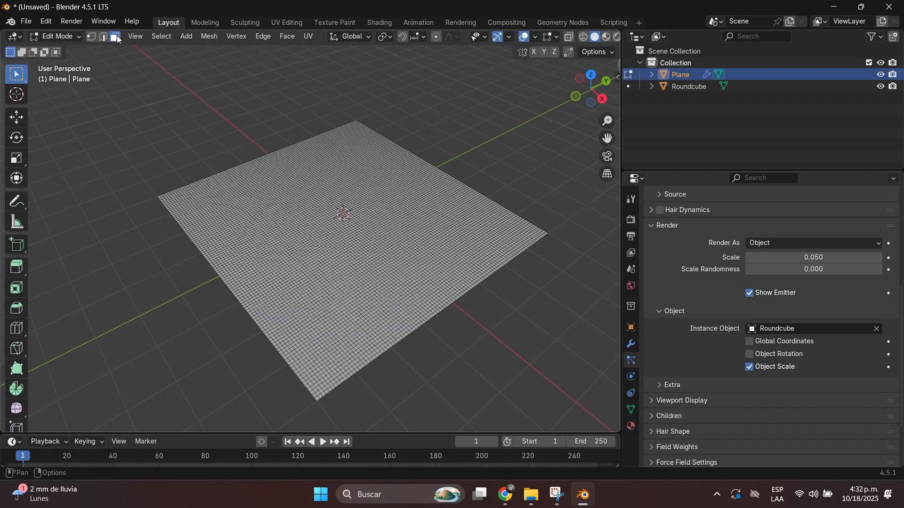
pyautogui.click(591, 75)
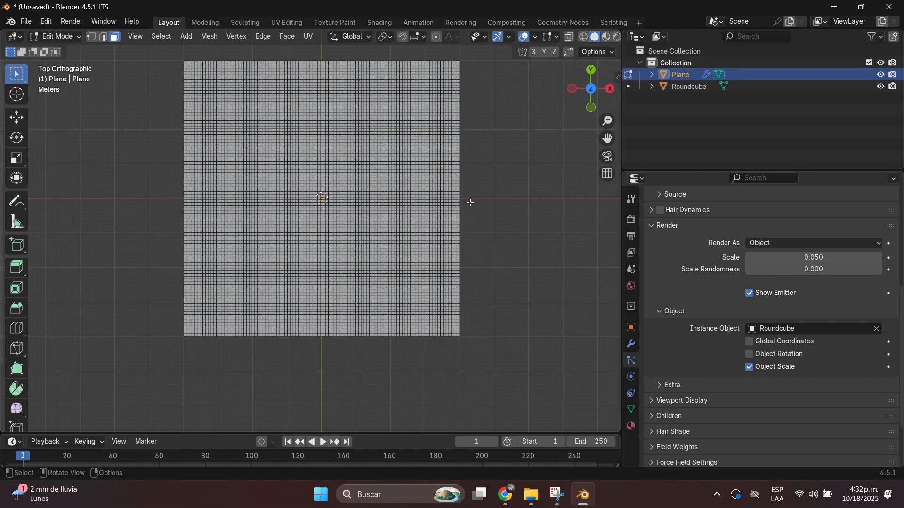
pyautogui.keyDown('shift'); pyautogui.moveTo(490, 219); pyautogui.dragTo(504, 254, button='middle'); pyautogui.keyUp('shift')
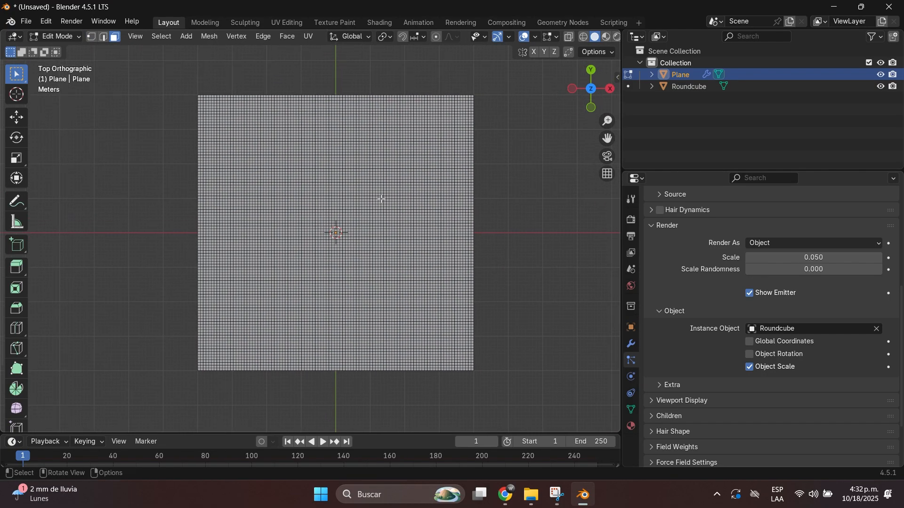
# Select the plane's faces in two wide outer strips running along Y, leaving a narrower middle strip unselected
pyautogui.moveTo(175, 68); pyautogui.dragTo(289, 409)
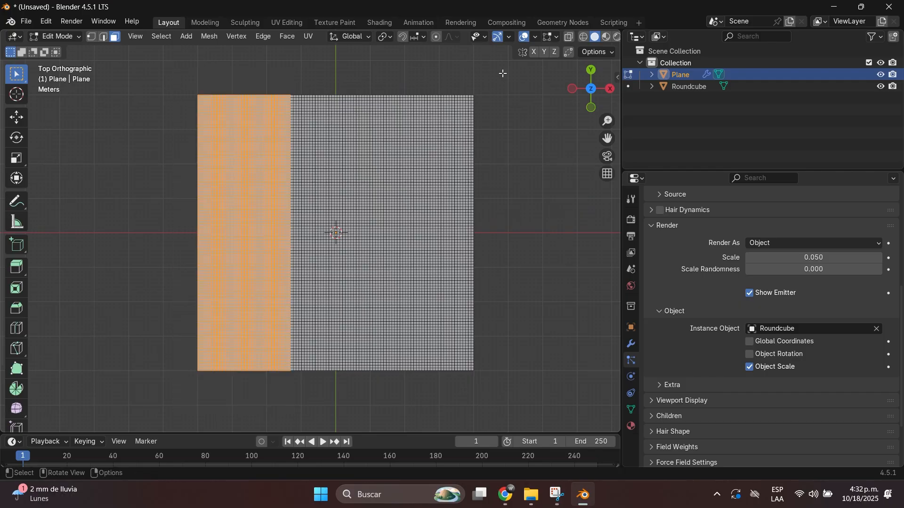
pyautogui.moveTo(516, 83); pyautogui.dragTo(381, 399)
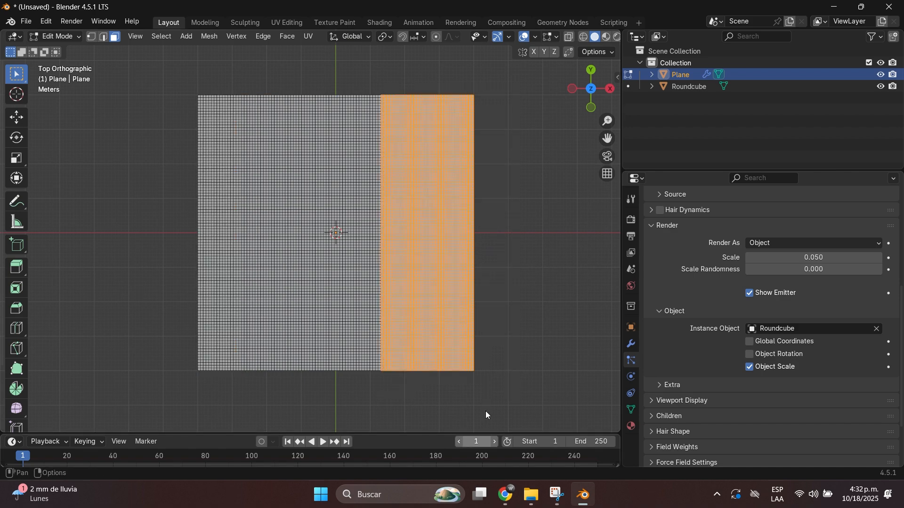
pyautogui.moveTo(172, 76); pyautogui.dragTo(304, 385)
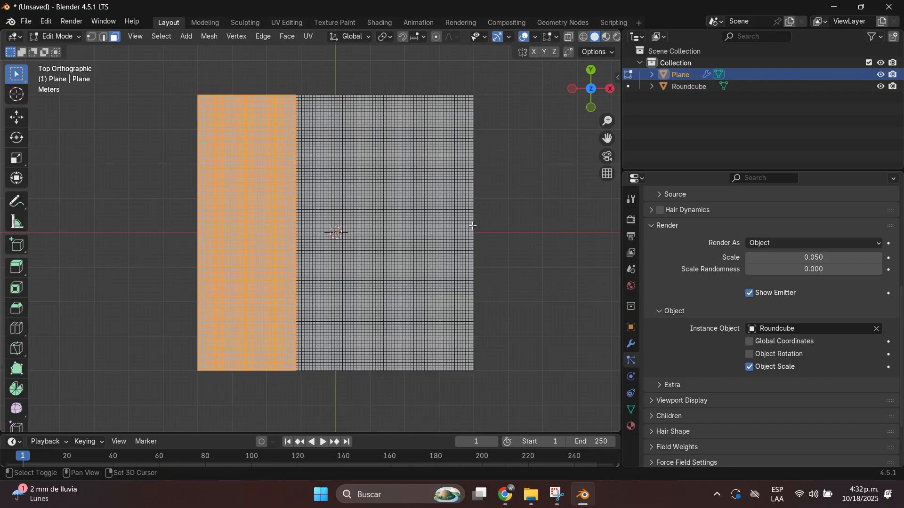
pyautogui.keyDown('shift'); pyautogui.moveTo(507, 79); pyautogui.dragTo(385, 401); pyautogui.keyUp('shift')
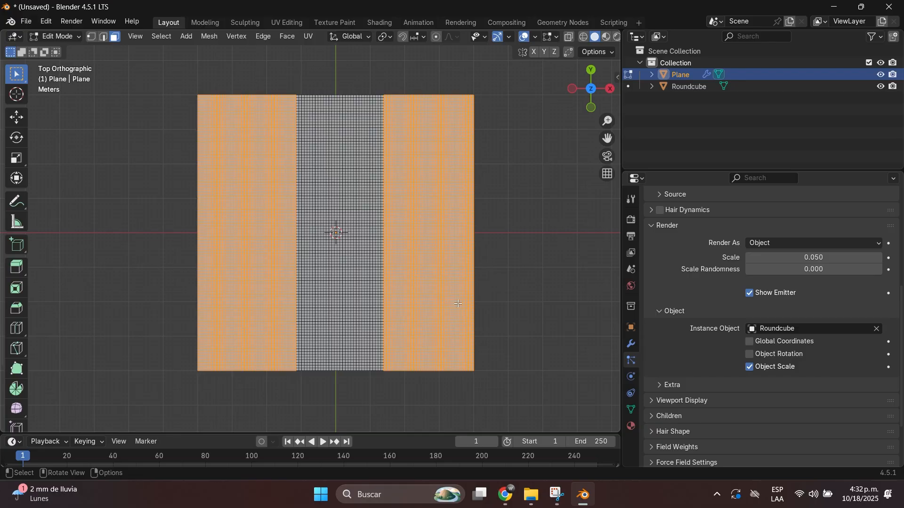
pyautogui.keyDown('shift'); pyautogui.moveTo(429, 71); pyautogui.dragTo(372, 398); pyautogui.keyUp('shift')
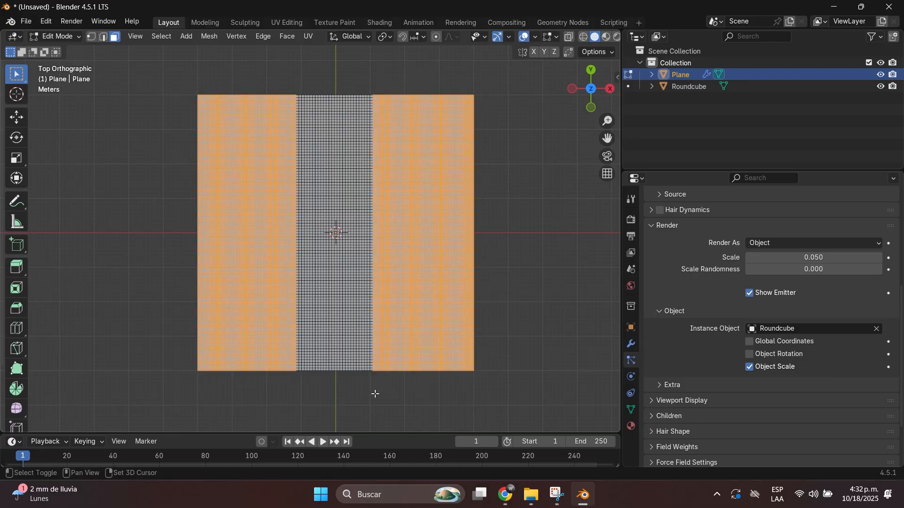
# Create a vertex group named AREA, assign the selected faces to it and return to Object Mode
pyautogui.moveTo(506, 356); pyautogui.dragTo(458, 242, button='middle')
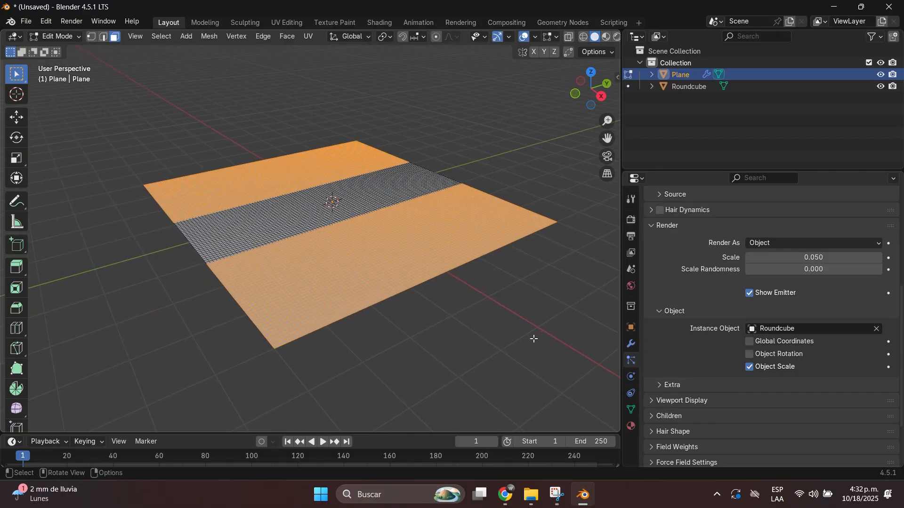
pyautogui.click(632, 411)
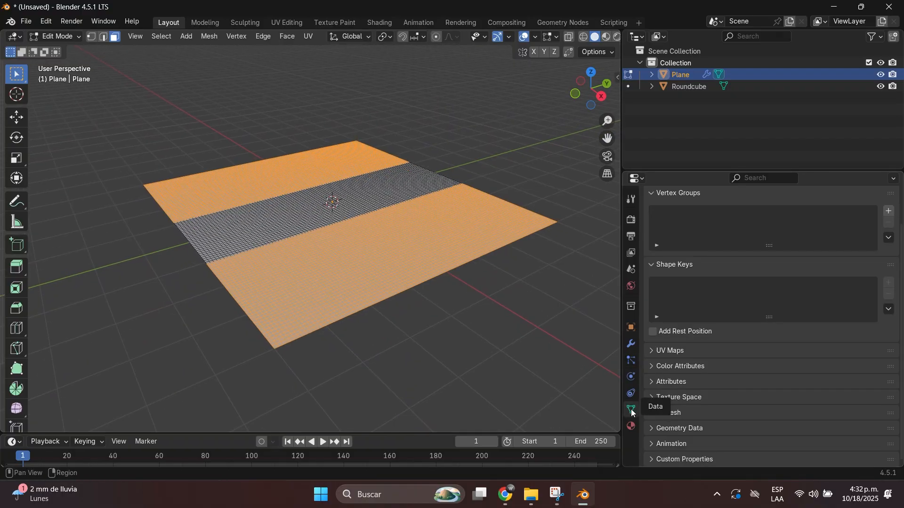
pyautogui.click(889, 212)
pyautogui.doubleClick(679, 213)
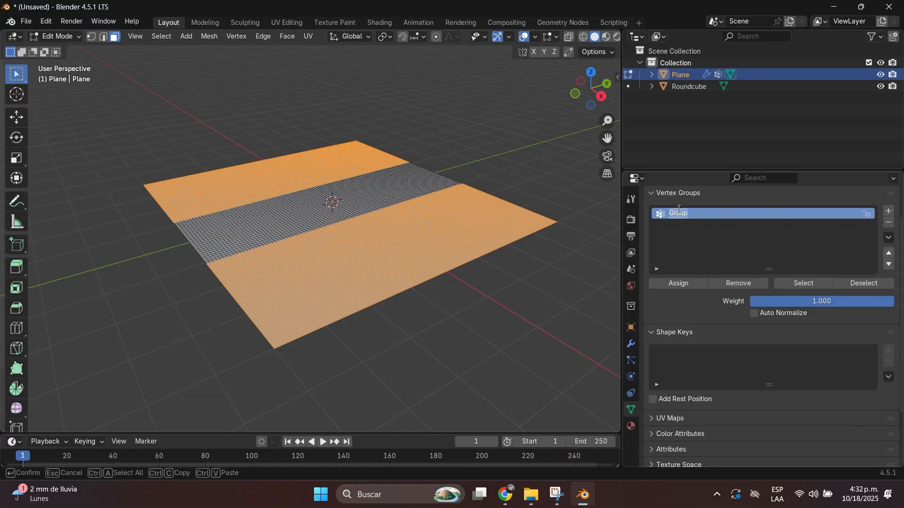
pyautogui.write('DISTRIBUCION')
pyautogui.hotkey('ctrl', 'BackSpace')
pyautogui.write('AREA')
pyautogui.press('Return')
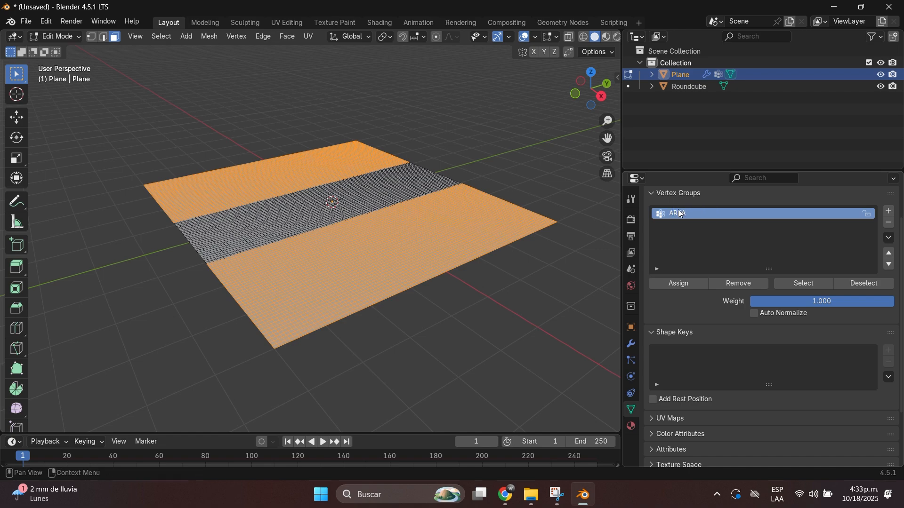
pyautogui.click(682, 283)
pyautogui.press('Tab')
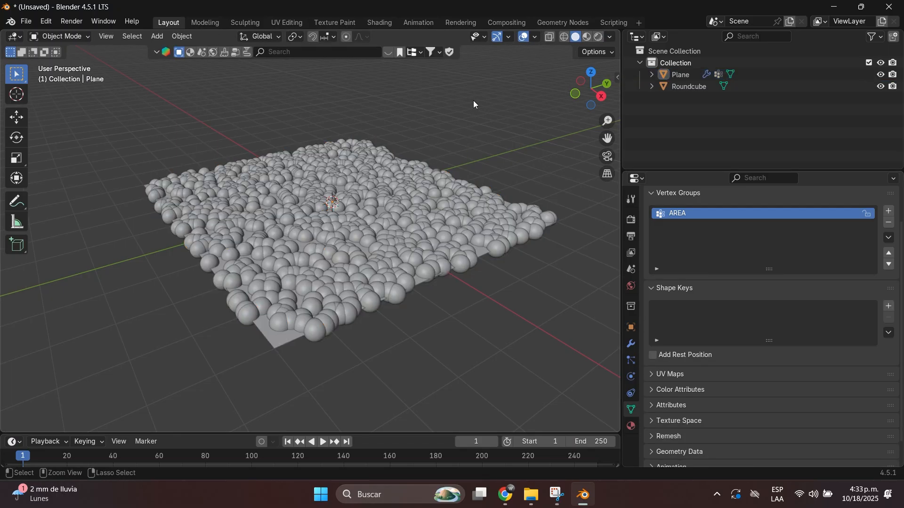
# Save the scene to the Desktop as Untitled.blend
pyautogui.hotkey('ctrl', 's')
pyautogui.click(238, 158)
pyautogui.click(240, 171)
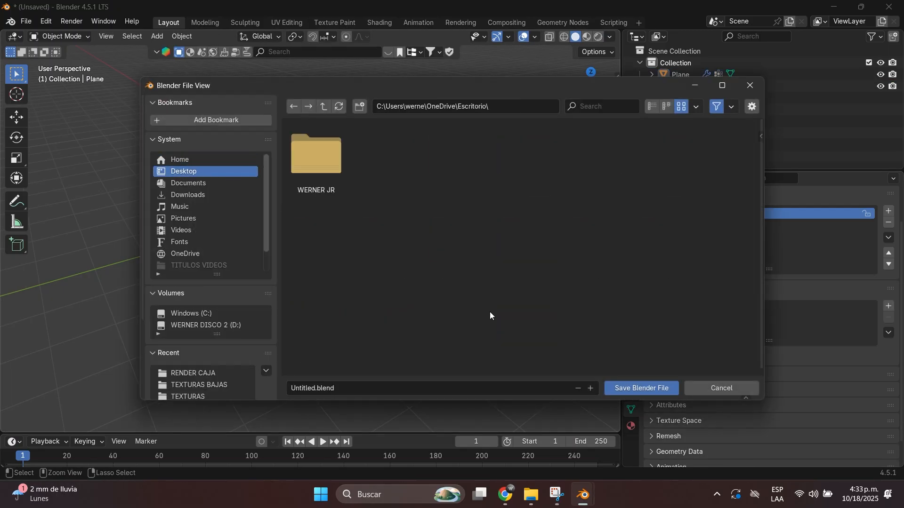
pyautogui.click(648, 391)
# Reselect the plane and assign the AREA vertex group to the density of its particle system
pyautogui.click(441, 238)
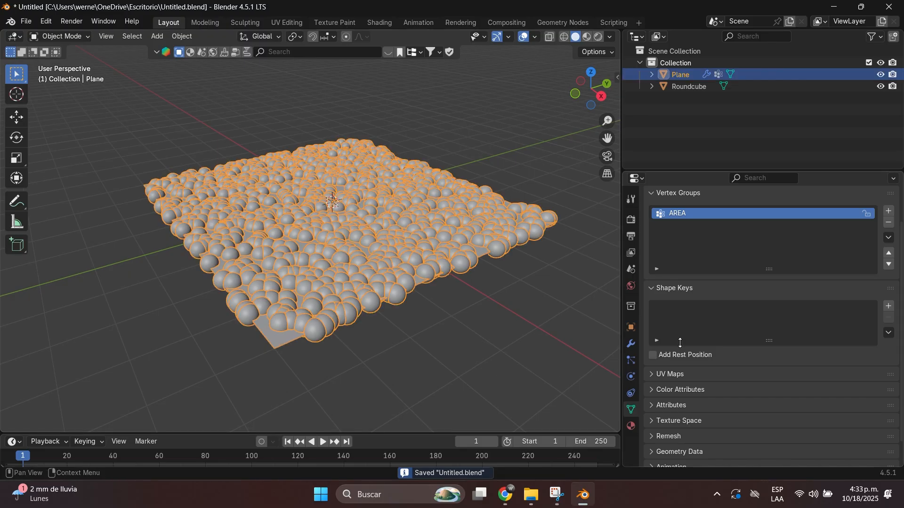
pyautogui.click(632, 360)
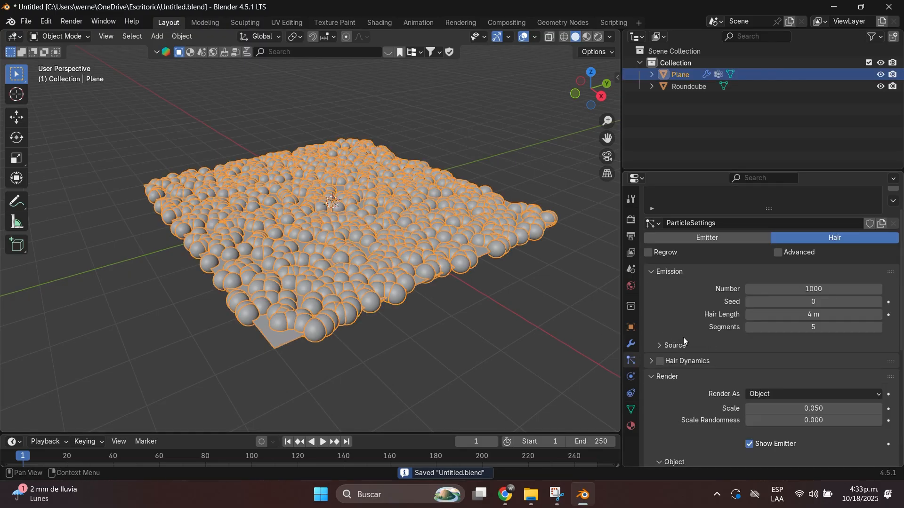
pyautogui.scroll(-7, 685, 336)
pyautogui.scroll(-3, 706, 367)
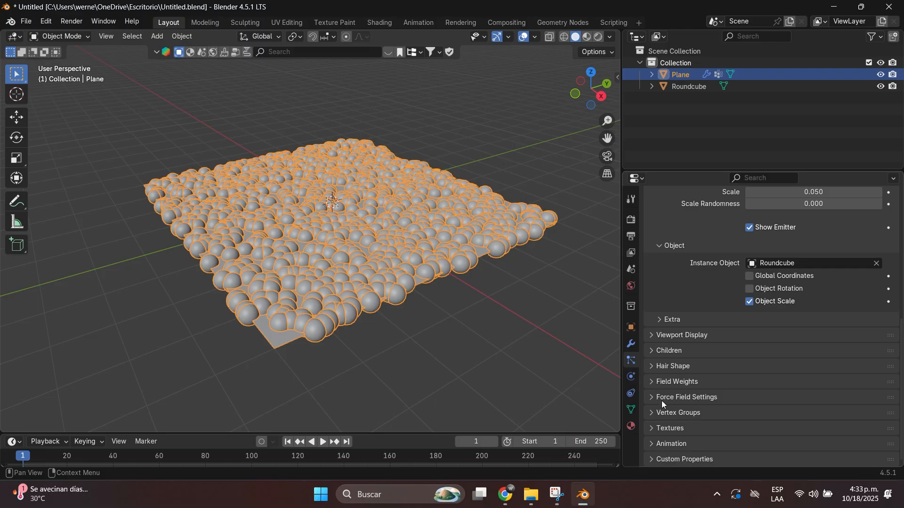
pyautogui.click(653, 413)
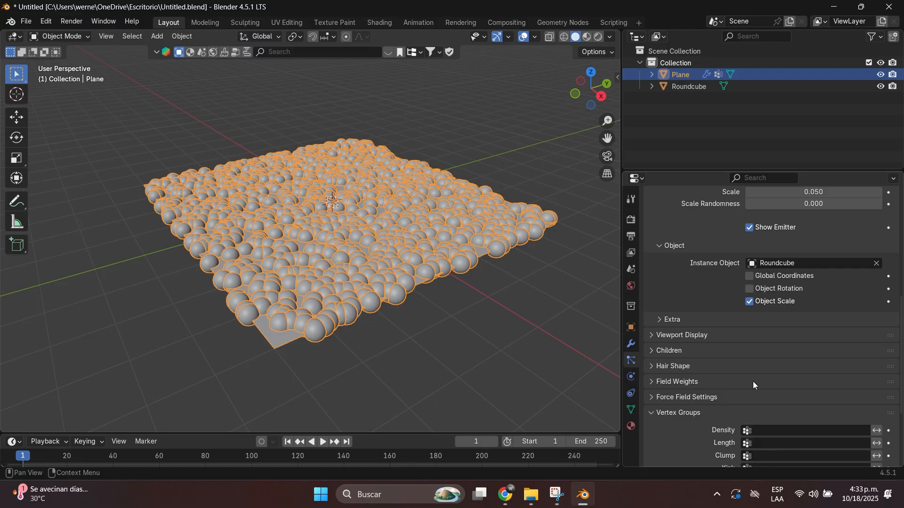
pyautogui.scroll(-5, 752, 382)
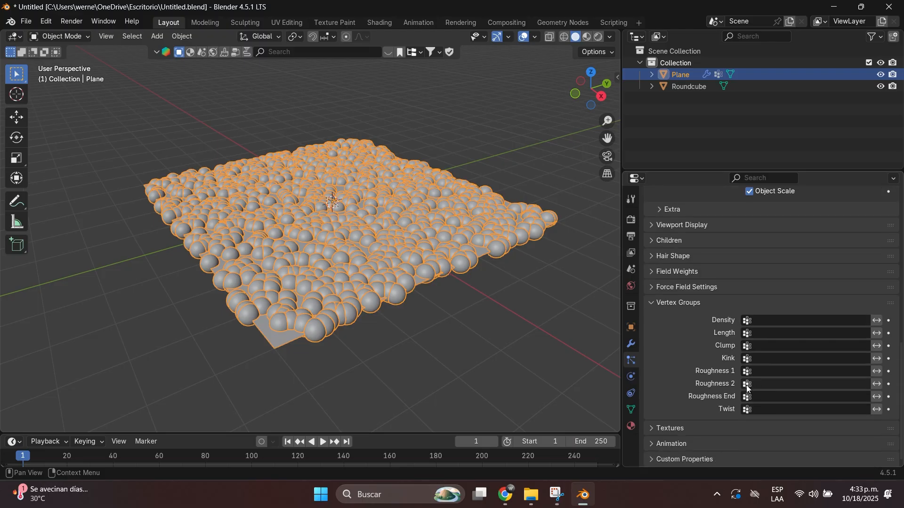
pyautogui.click(748, 322)
pyautogui.click(754, 336)
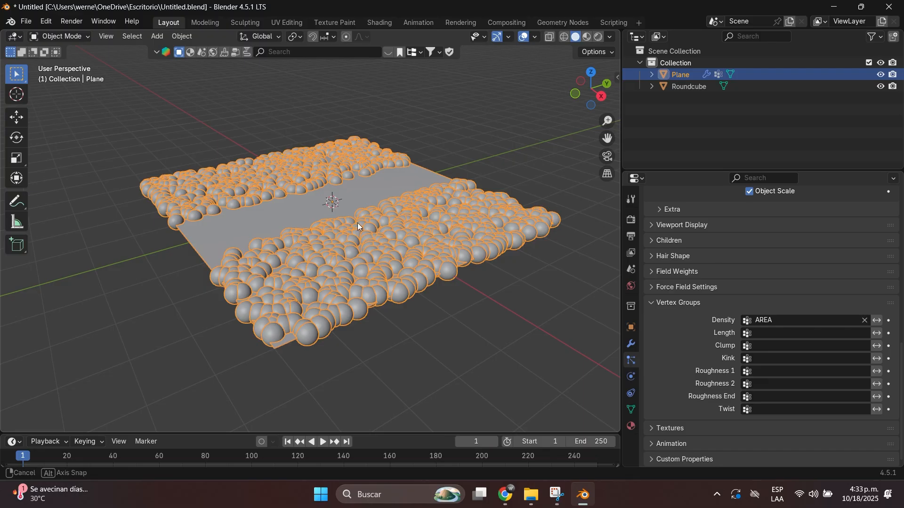
# Try inverting the AREA density group so particles fill the middle strip, and turn the inversion back off
pyautogui.moveTo(357, 222); pyautogui.dragTo(358, 227, button='middle')
pyautogui.click(422, 98)
pyautogui.moveTo(422, 170); pyautogui.dragTo(459, 163, button='middle')
pyautogui.click(459, 181)
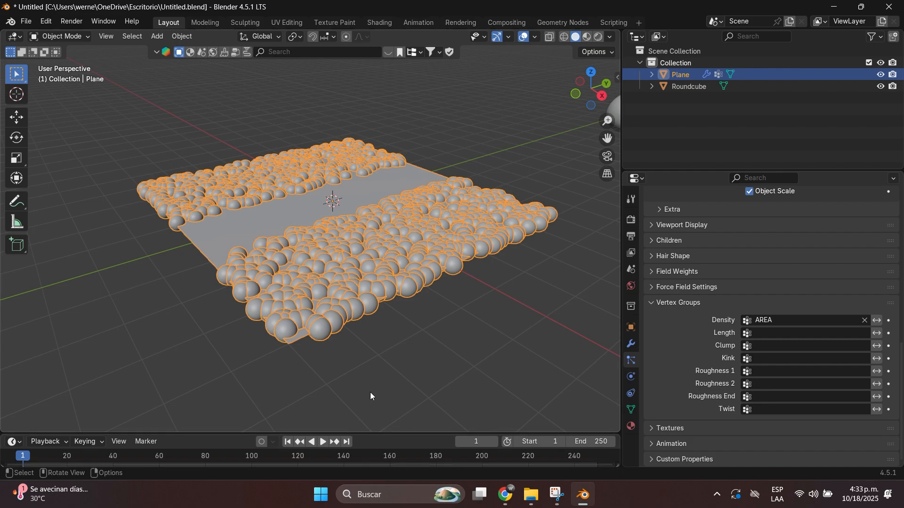
pyautogui.click(878, 321)
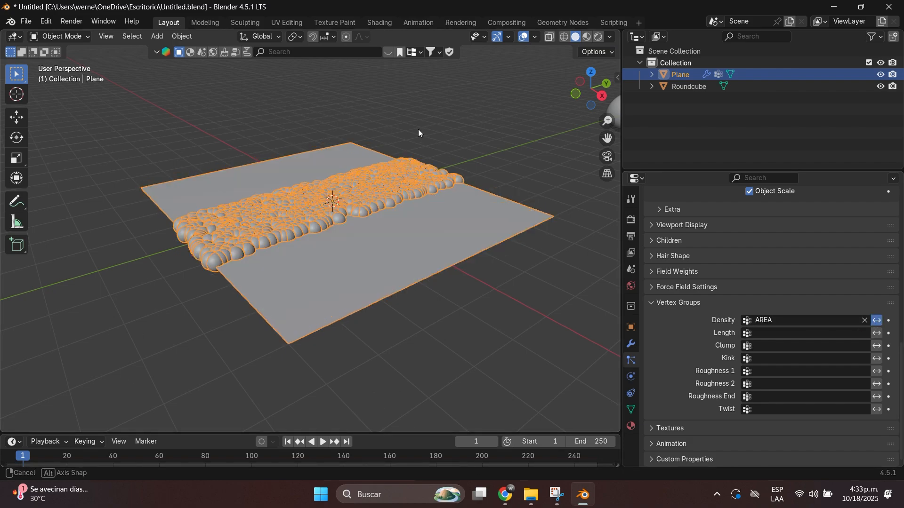
pyautogui.moveTo(419, 129); pyautogui.dragTo(389, 185, button='middle')
pyautogui.scroll(4, 343, 179)
pyautogui.scroll(-6, 413, 191)
pyautogui.click(878, 321)
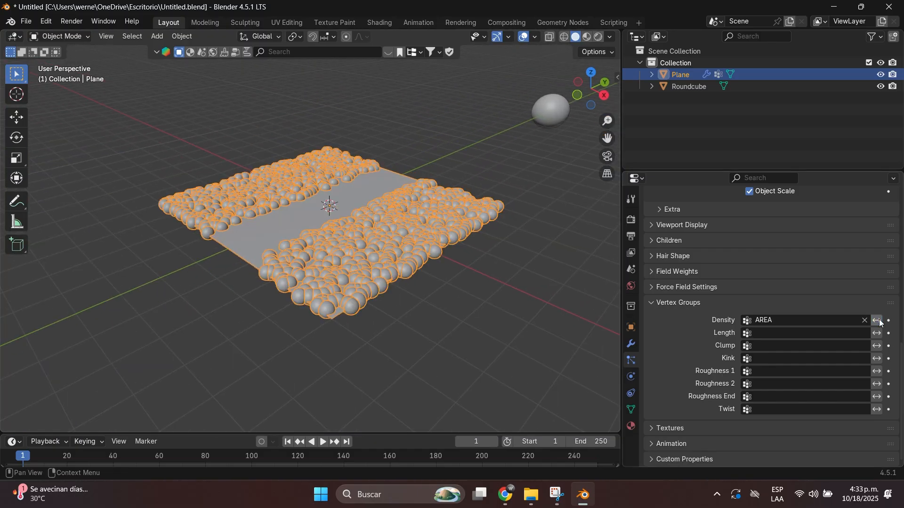
# Examine the round cube instances along both outer strips of the plane from closer and farther away
pyautogui.scroll(2, 371, 205)
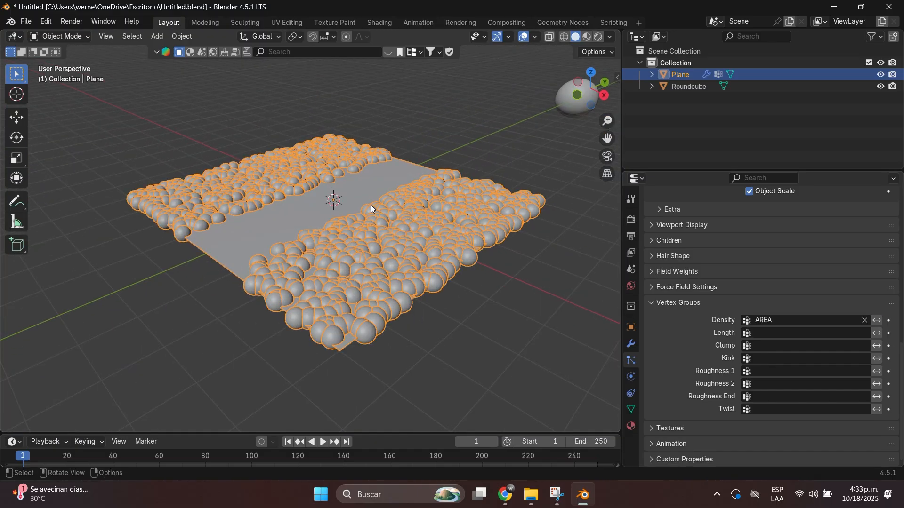
pyautogui.moveTo(371, 205); pyautogui.dragTo(372, 225, button='middle')
pyautogui.scroll(-1, 360, 210)
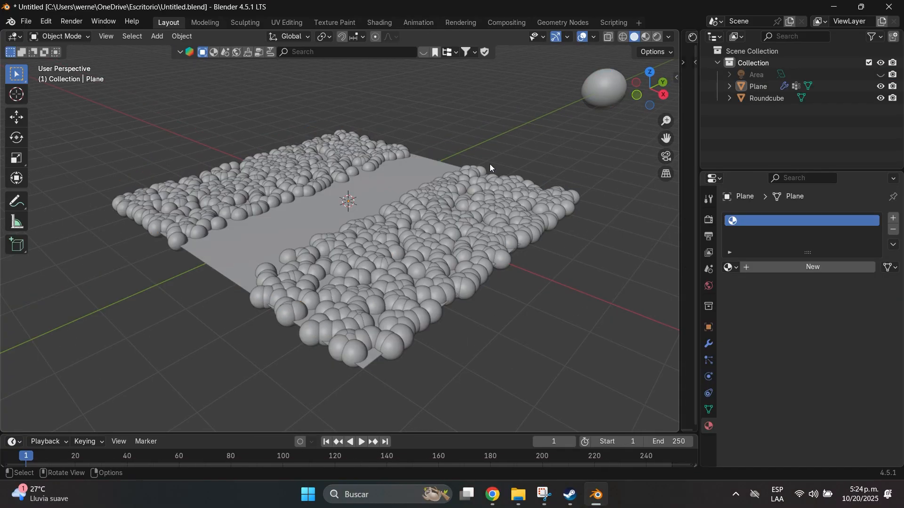
pyautogui.scroll(3, 457, 183)
pyautogui.scroll(-3, 457, 183)
pyautogui.click(476, 217)
pyautogui.click(523, 134)
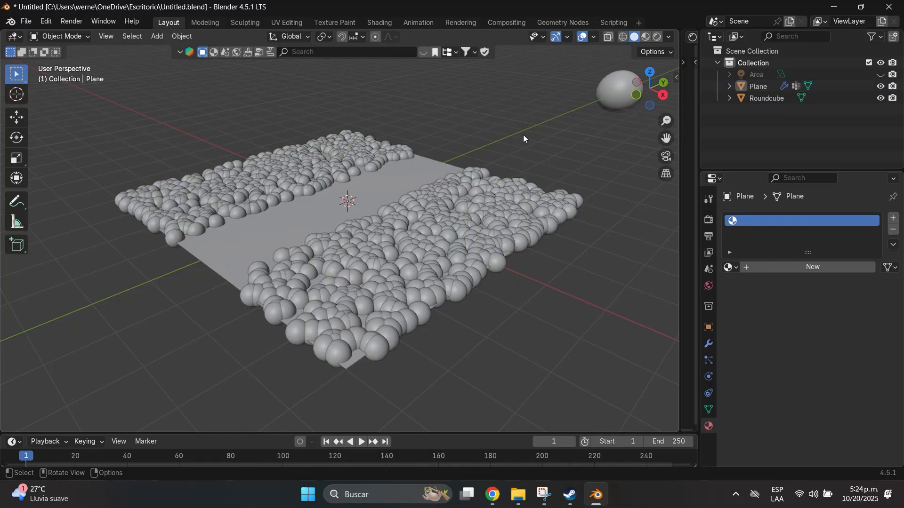
# Select the plane, show its particle system settings and widen the Shader Editor and Properties areas
pyautogui.click(569, 220)
pyautogui.moveTo(680, 216); pyautogui.dragTo(496, 236)
pyautogui.click(709, 360)
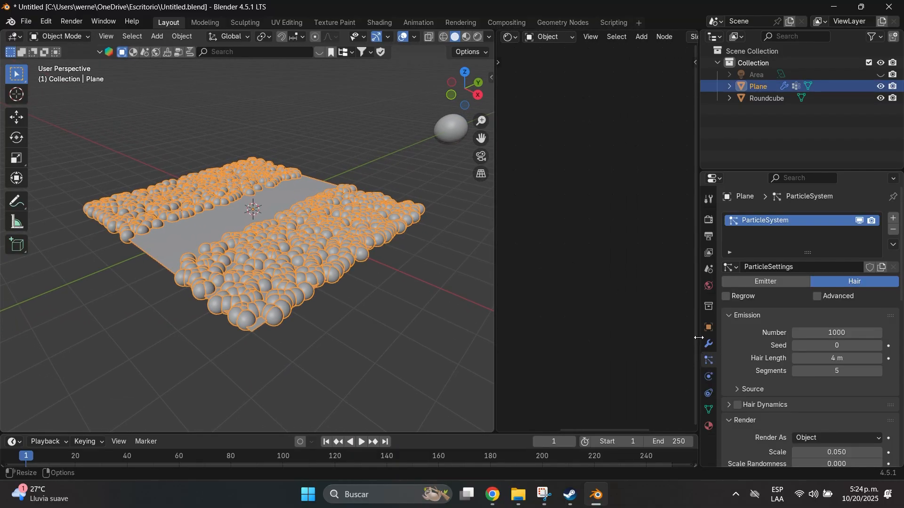
pyautogui.moveTo(699, 313); pyautogui.dragTo(625, 338)
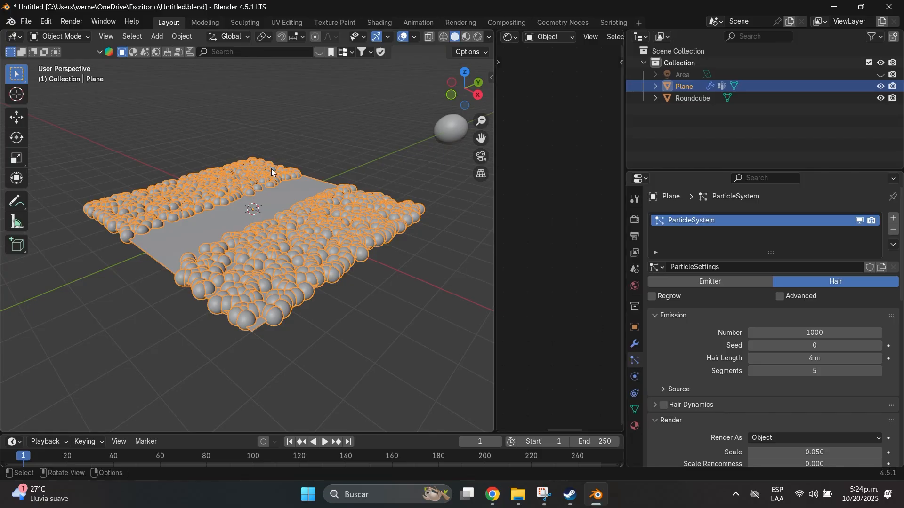
# Set the render scale of the plane's hair particles to 0.02
pyautogui.scroll(1, 326, 218)
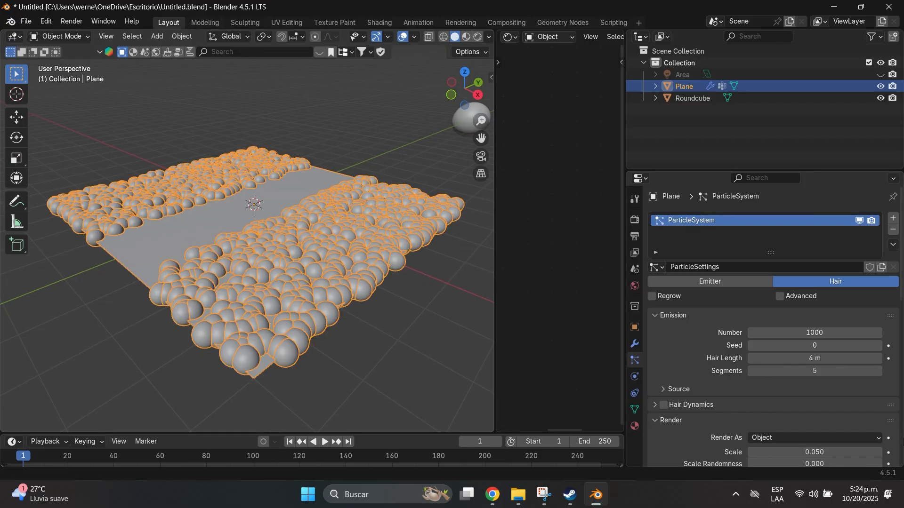
pyautogui.scroll(-3, 824, 410)
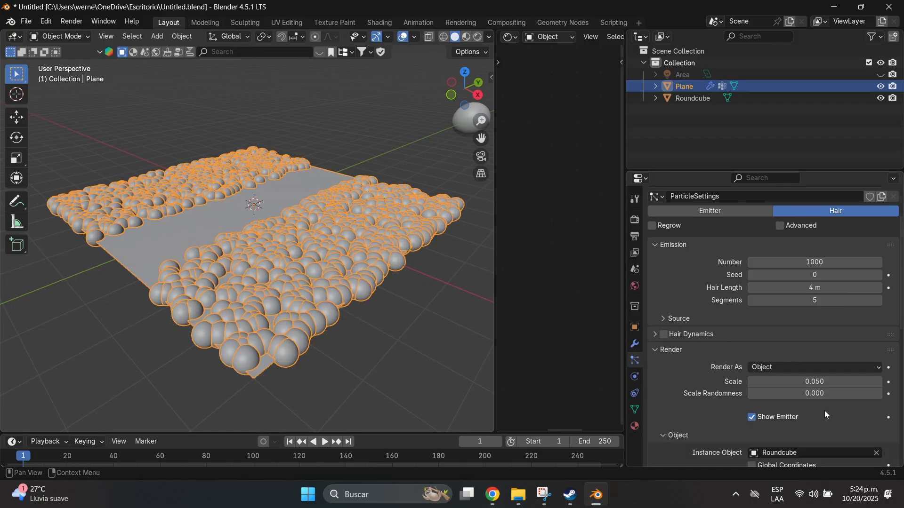
pyautogui.click(817, 382)
pyautogui.write('0')
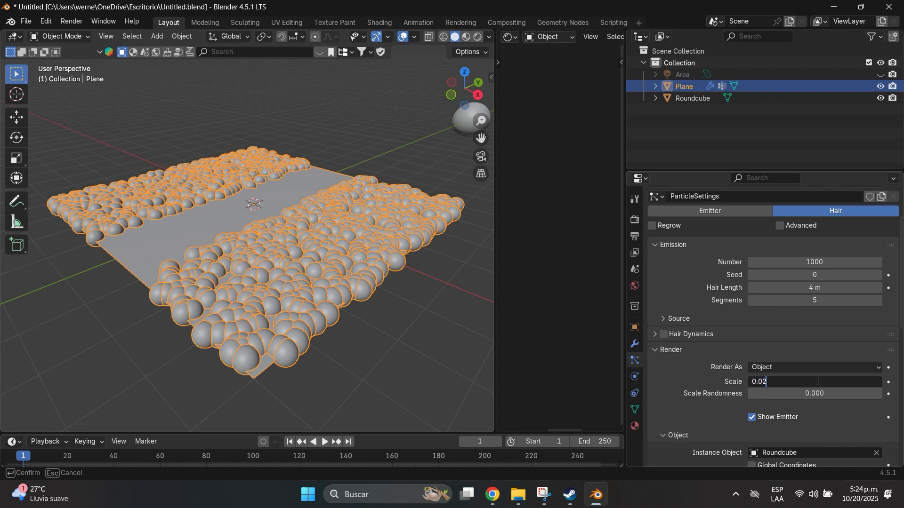
pyautogui.write('.02')
pyautogui.press('Return')
# Set the render scale of the plane's hair particles to 0.01
pyautogui.hotkey('alt', 'a')
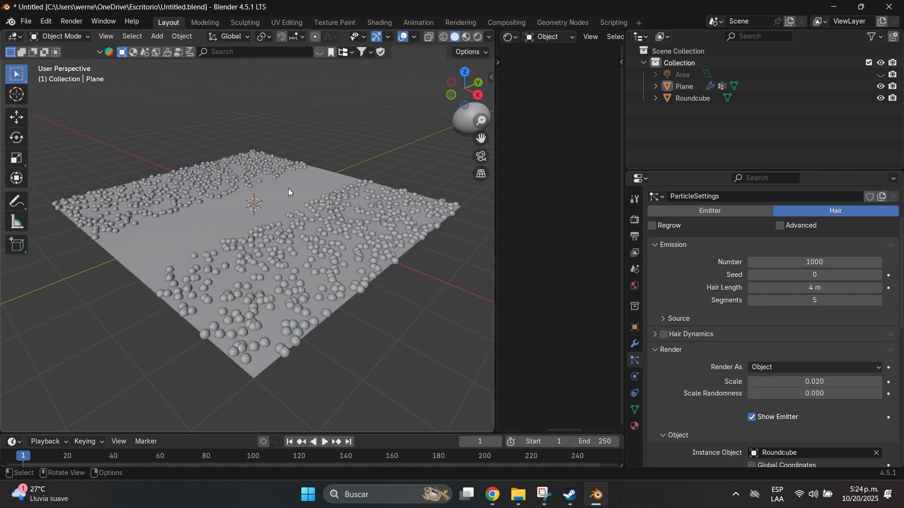
pyautogui.click(290, 214)
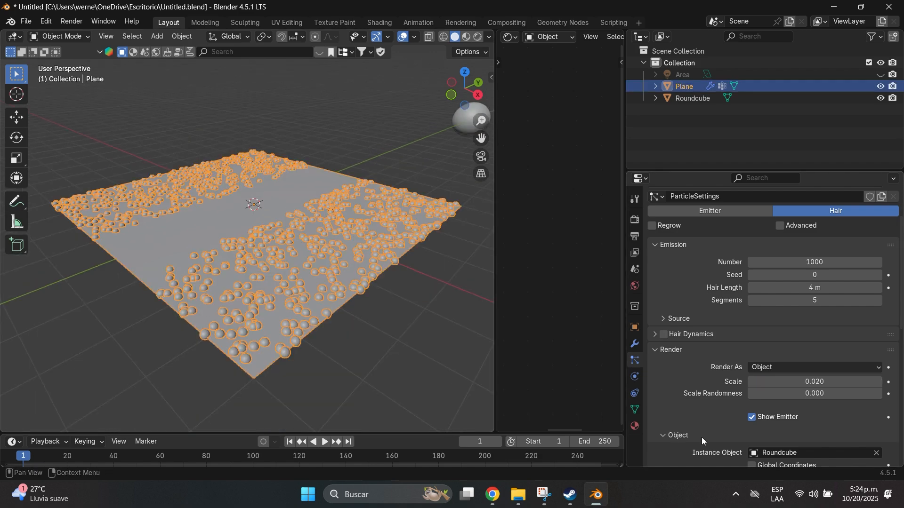
pyautogui.click(822, 381)
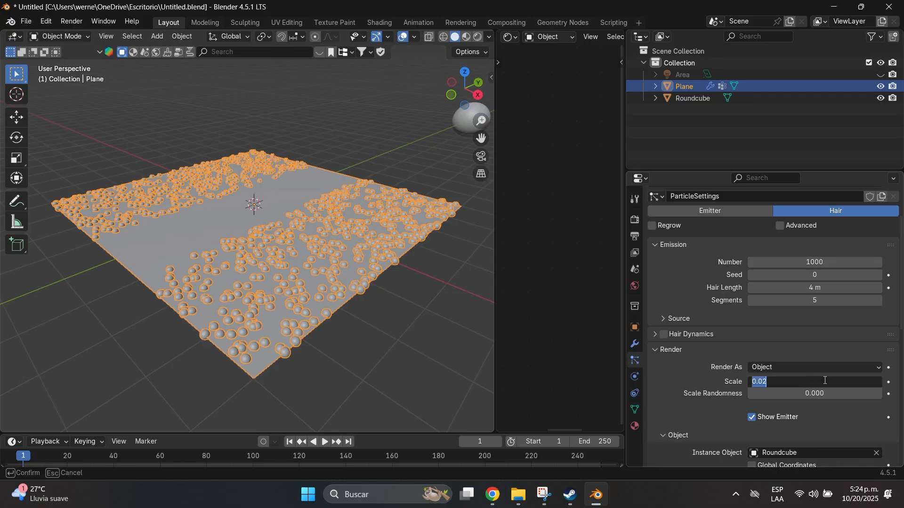
pyautogui.write('0.01')
pyautogui.press('Return')
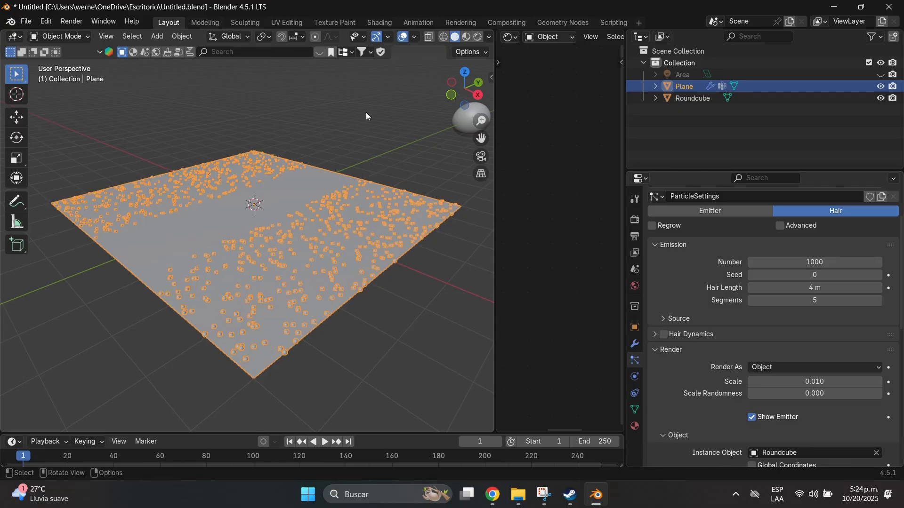
# Fine-tune the render scale of the plane's hair particles to 0.016
pyautogui.scroll(3, 287, 221)
pyautogui.click(824, 379)
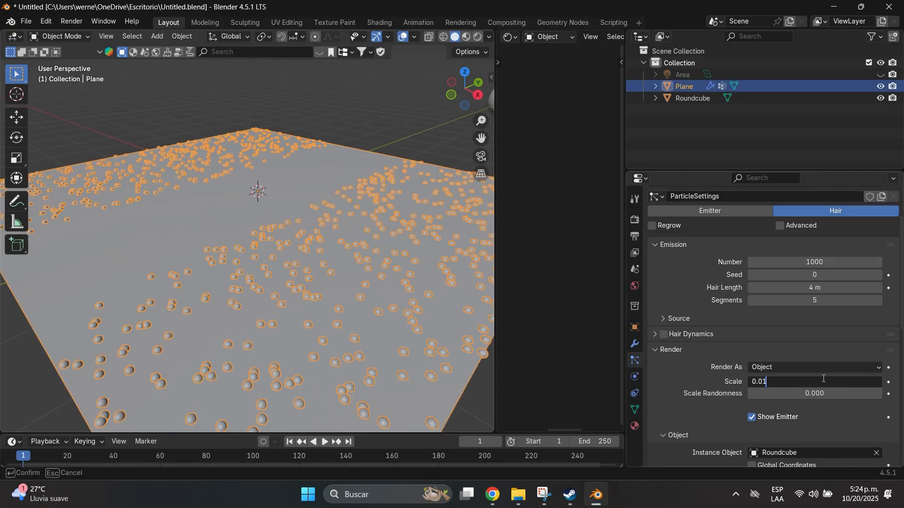
pyautogui.press('Return')
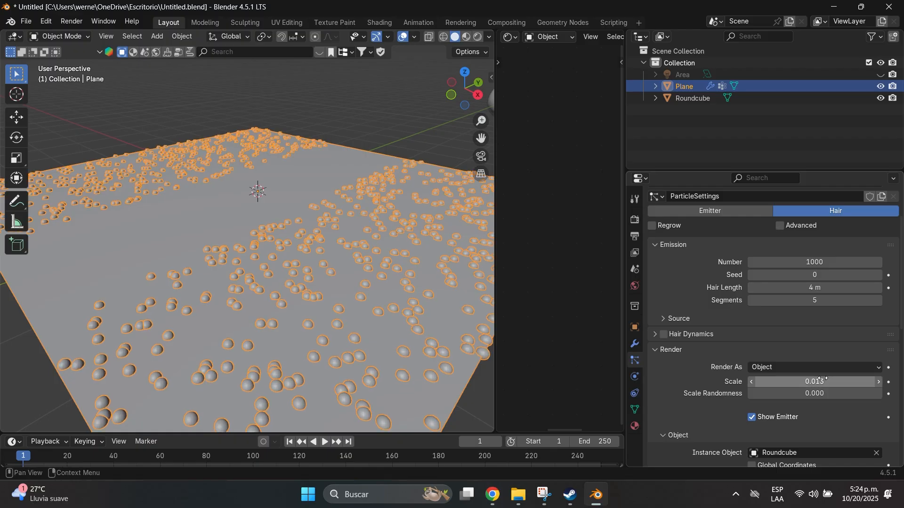
pyautogui.click(850, 383)
pyautogui.press('Return')
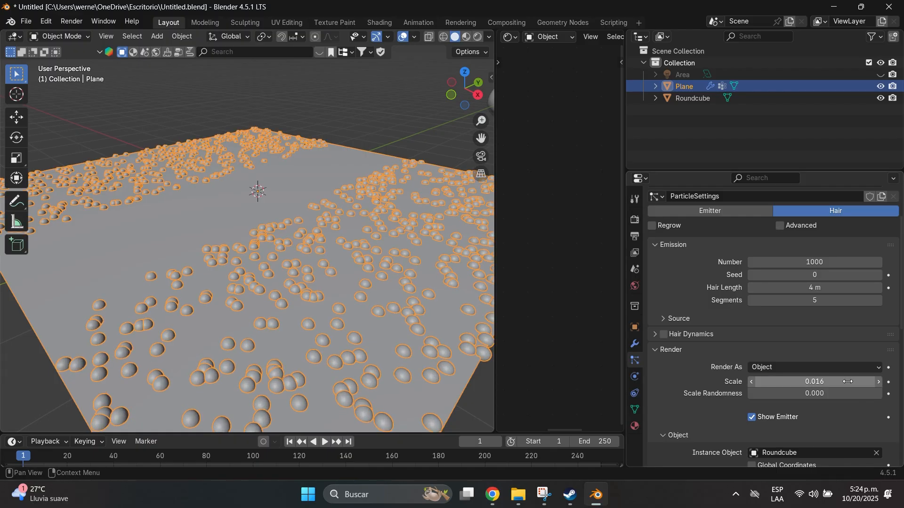
pyautogui.click(362, 132)
pyautogui.moveTo(356, 130); pyautogui.dragTo(351, 240, button='middle')
pyautogui.click(351, 239)
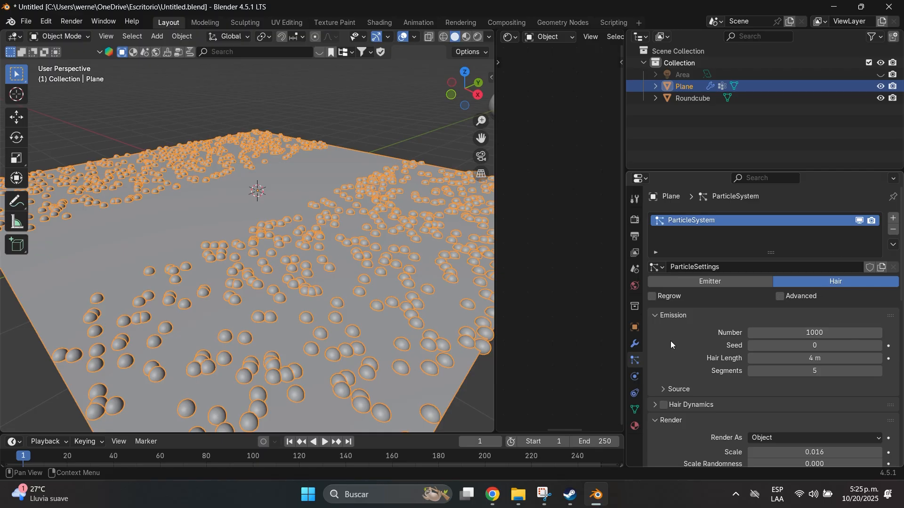
# Add a second particle system to the plane, set to Hair and rendered as Object
pyautogui.click(892, 219)
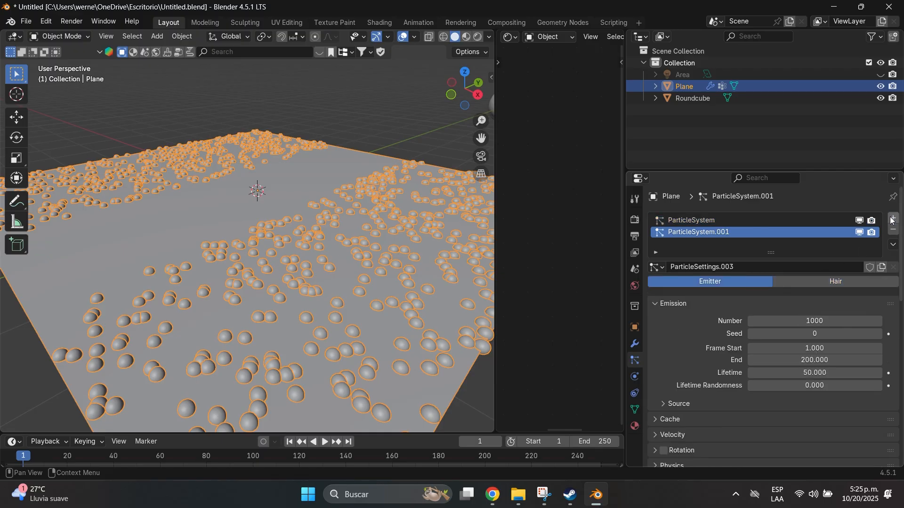
pyautogui.click(818, 282)
pyautogui.scroll(-5, 731, 358)
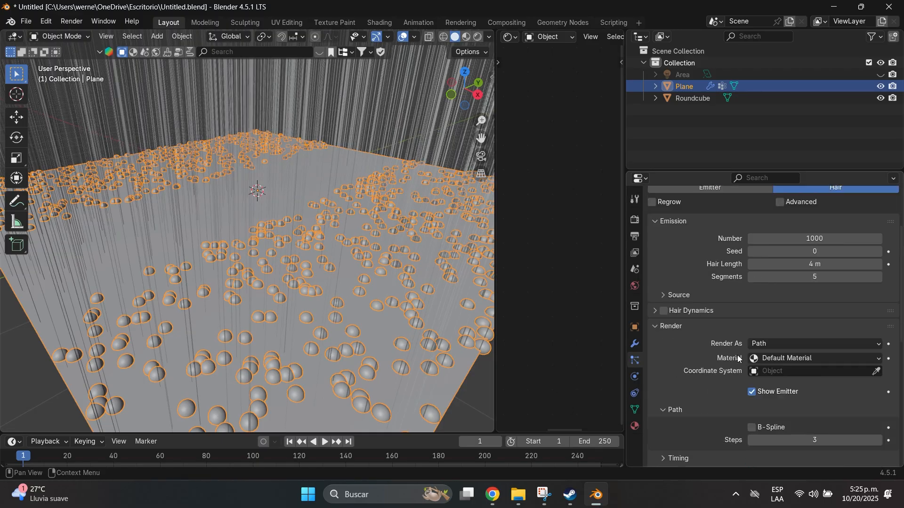
pyautogui.click(804, 345)
pyautogui.click(783, 382)
# Assign the Roundcube as the instance object of the second particle system
pyautogui.scroll(-5, 783, 382)
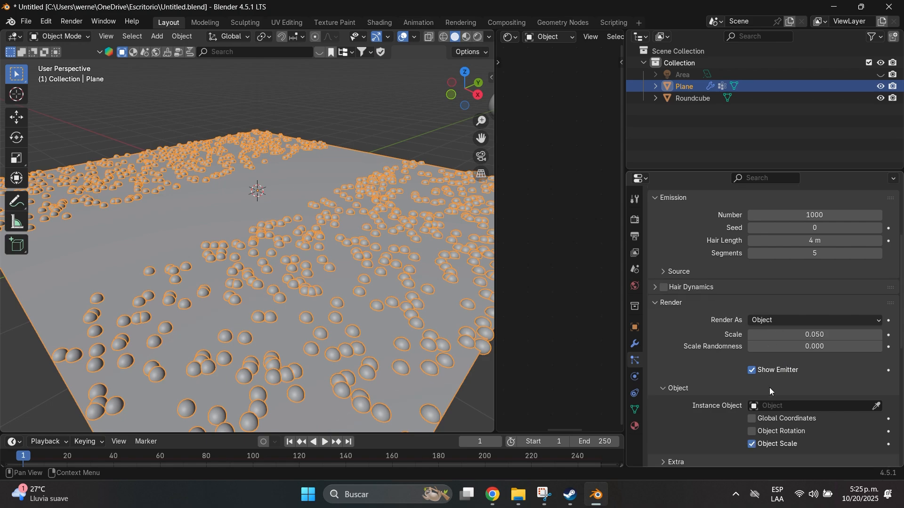
pyautogui.scroll(-4, 405, 281)
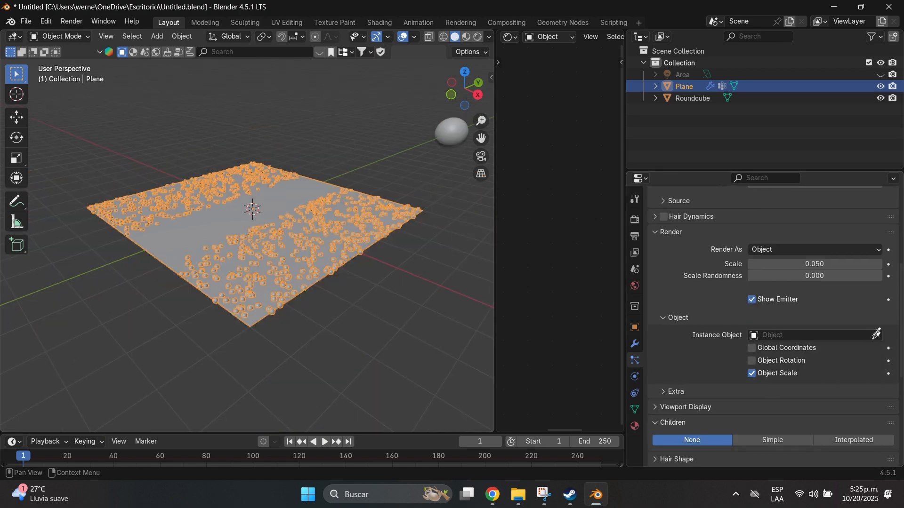
pyautogui.click(877, 335)
pyautogui.click(450, 129)
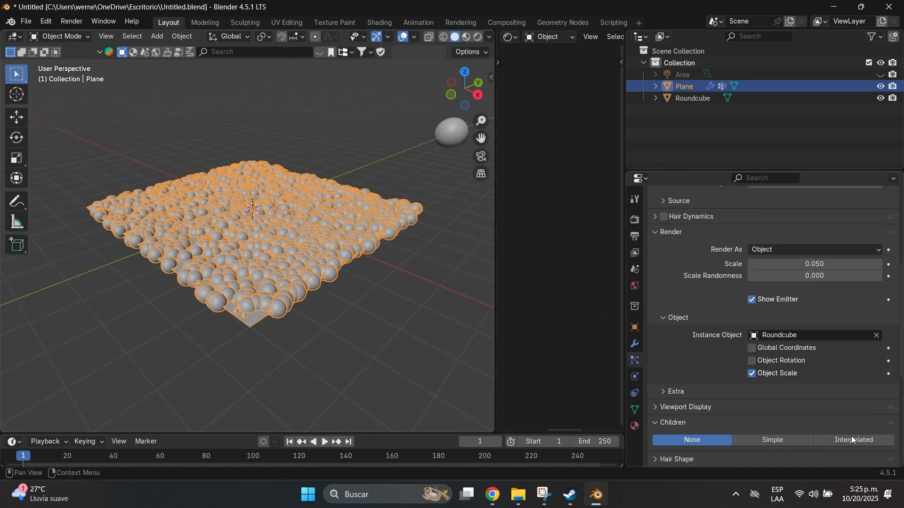
# Set the second particle system's render scale to 0.007 and inspect the smaller droplets on the plane
pyautogui.click(802, 264)
pyautogui.write('0')
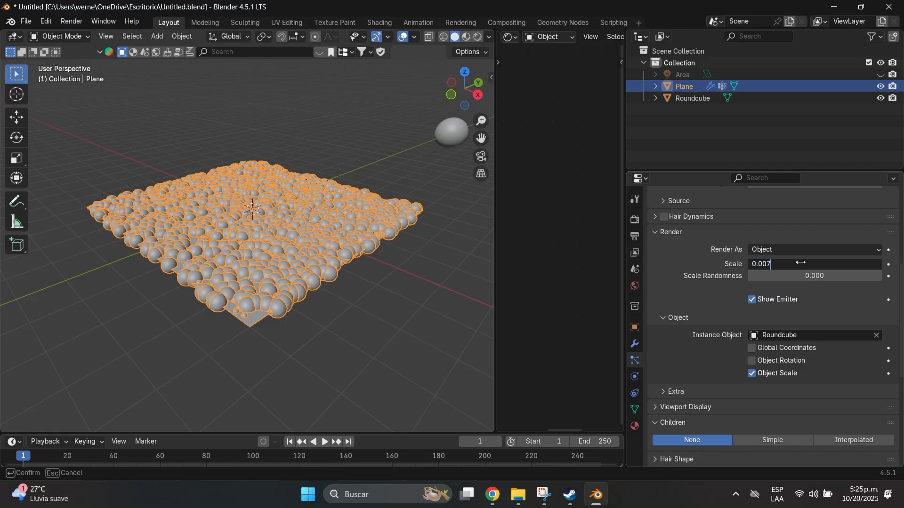
pyautogui.write('.007')
pyautogui.press('Return')
pyautogui.hotkey('alt', 'a')
pyautogui.scroll(6, 299, 246)
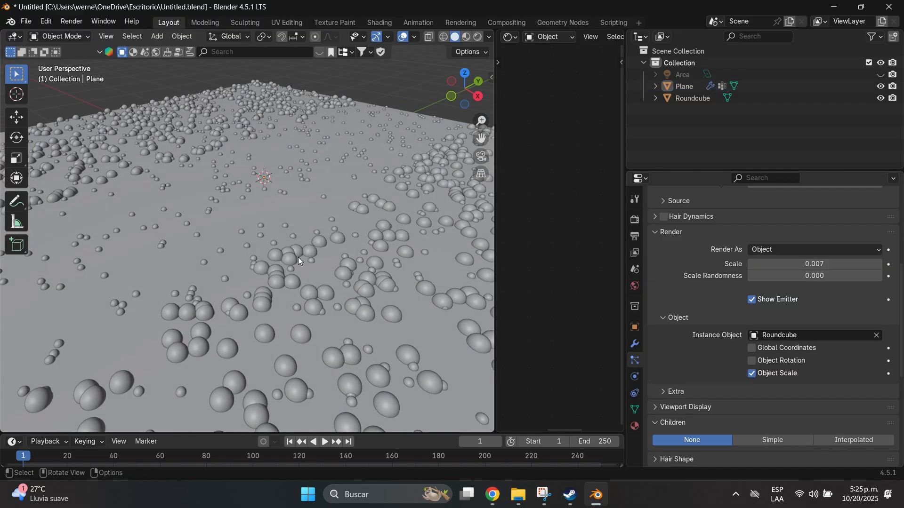
pyautogui.scroll(-5, 298, 257)
pyautogui.moveTo(298, 257); pyautogui.dragTo(304, 248, button='middle')
pyautogui.scroll(3, 317, 239)
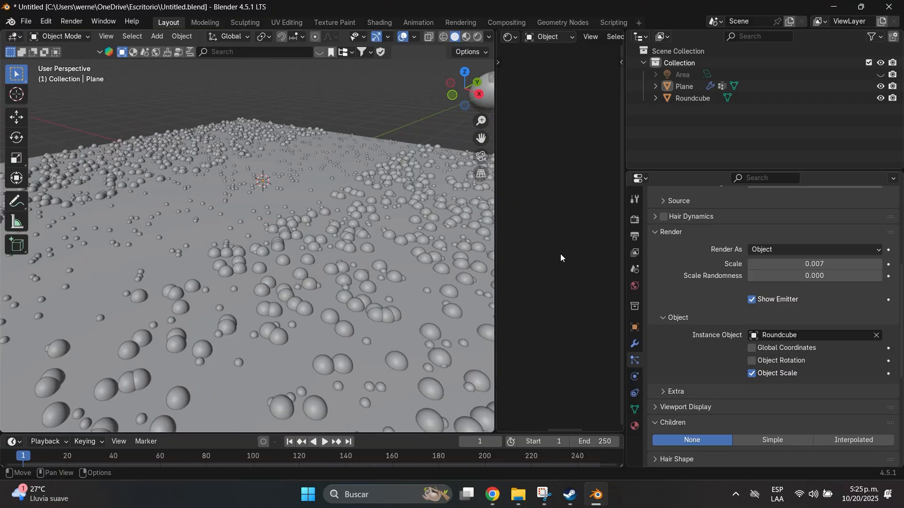
# Set the second particle system's render scale to 0.009
pyautogui.click(808, 266)
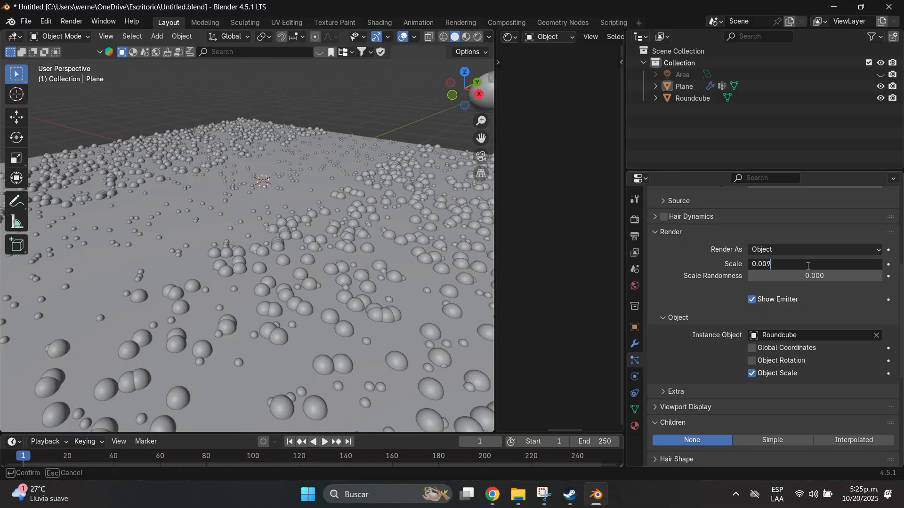
pyautogui.press('Return')
pyautogui.scroll(-5, 285, 247)
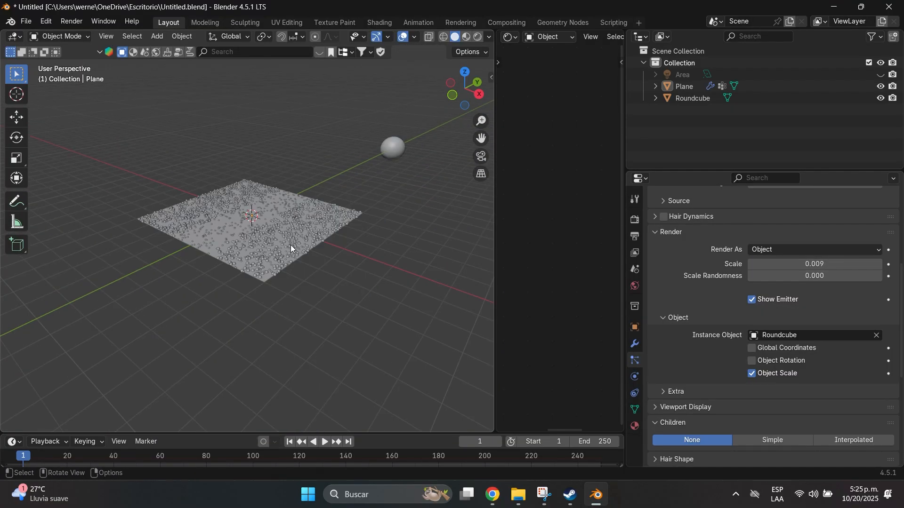
# Assign the AREA vertex group to the density of the plane's second particle system
pyautogui.click(291, 248)
pyautogui.scroll(1, 688, 292)
pyautogui.scroll(-10, 775, 367)
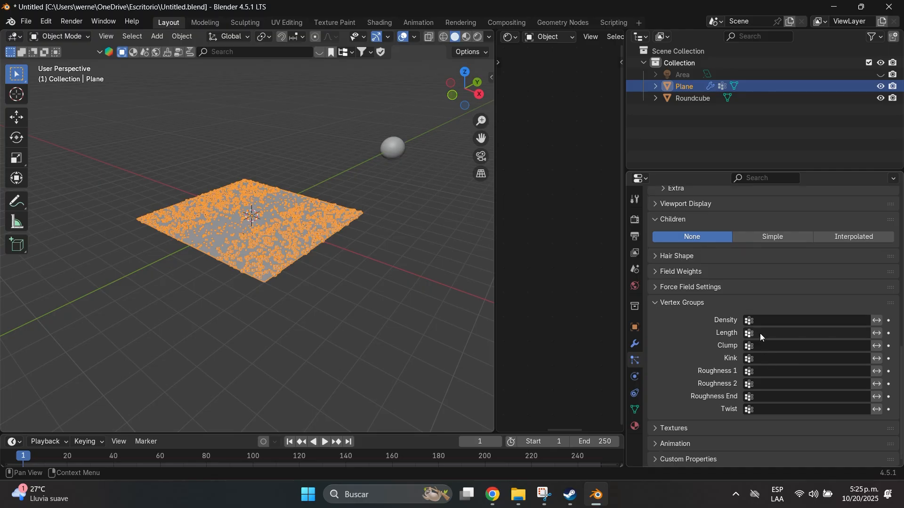
pyautogui.click(749, 321)
pyautogui.click(758, 339)
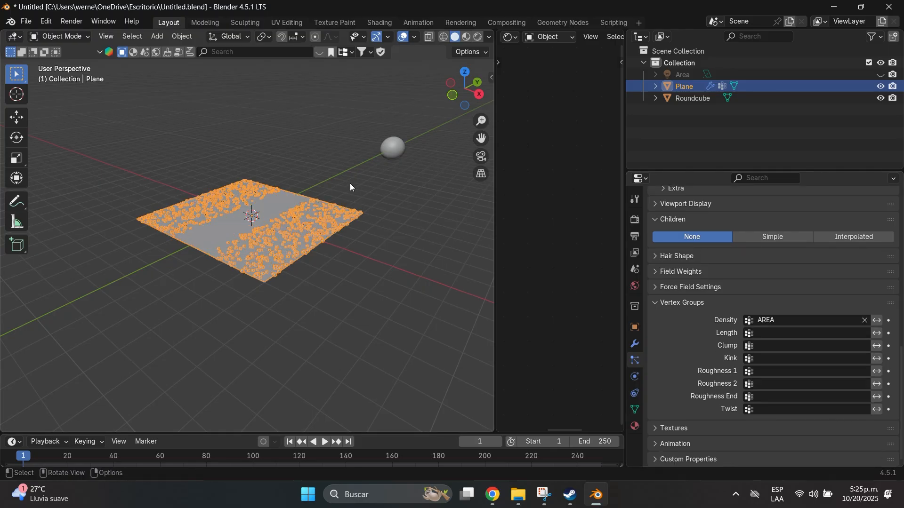
pyautogui.click(317, 189)
pyautogui.scroll(10, 290, 190)
pyautogui.scroll(-8, 290, 190)
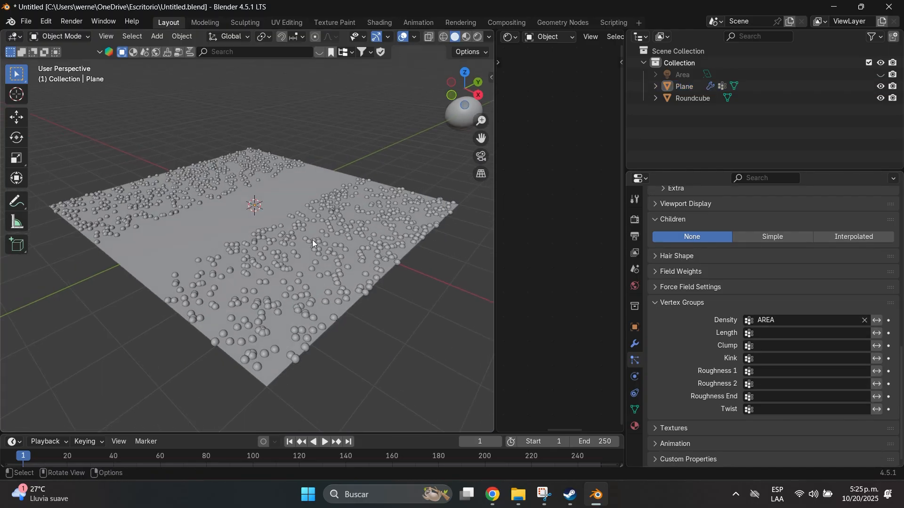
# Examine the overlap between the two systems' droplets in wireframe display, and return to solid shading
pyautogui.click(340, 216)
pyautogui.scroll(6, 314, 222)
pyautogui.moveTo(315, 221); pyautogui.dragTo(335, 222, button='middle')
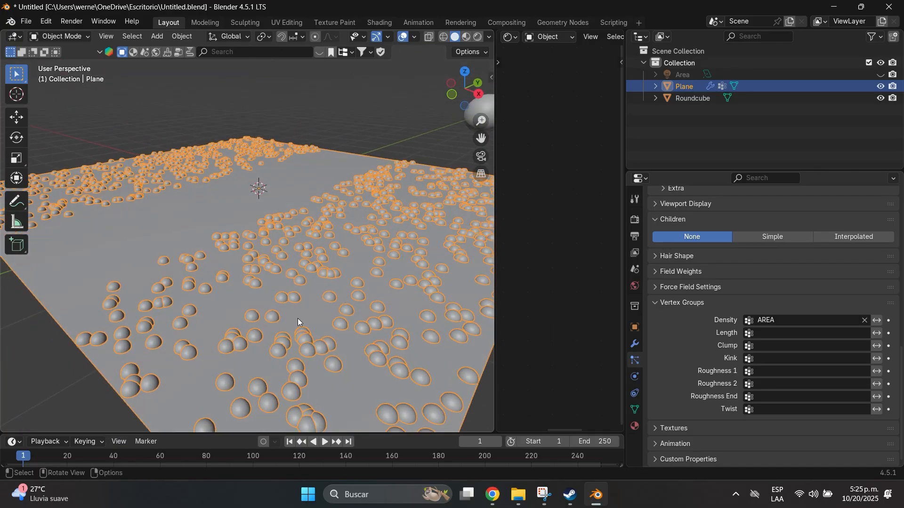
pyautogui.press('z')
pyautogui.click(192, 272)
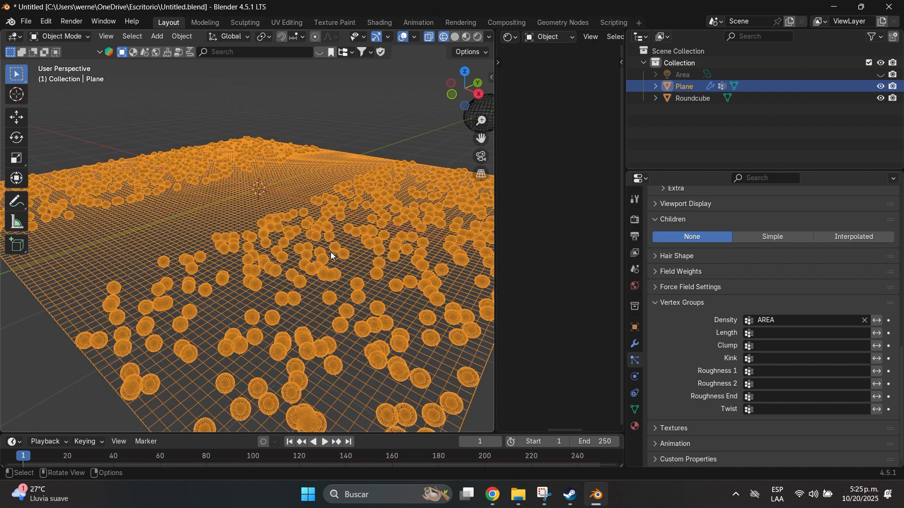
pyautogui.scroll(5, 274, 289)
pyautogui.press('z')
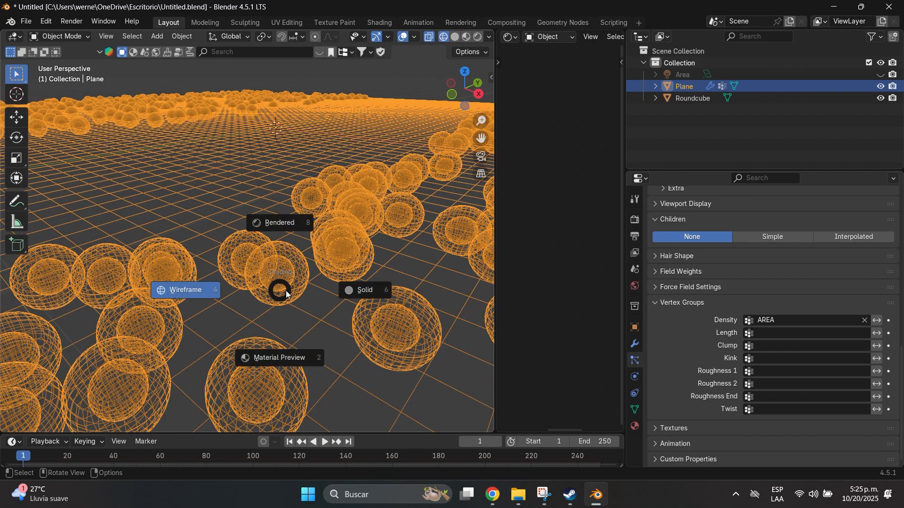
pyautogui.click(362, 289)
pyautogui.scroll(-5, 363, 297)
pyautogui.scroll(-2, 352, 301)
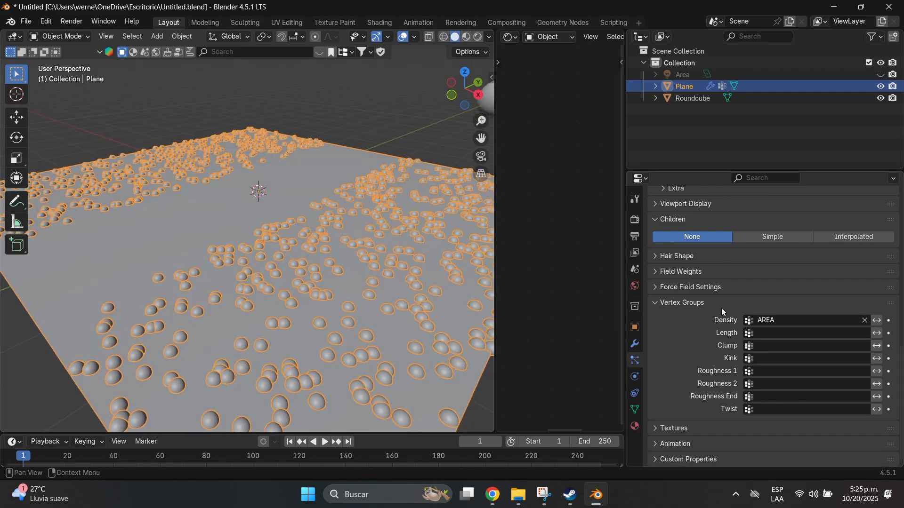
# Set the second particle system's emission seed to 1
pyautogui.scroll(15, 721, 308)
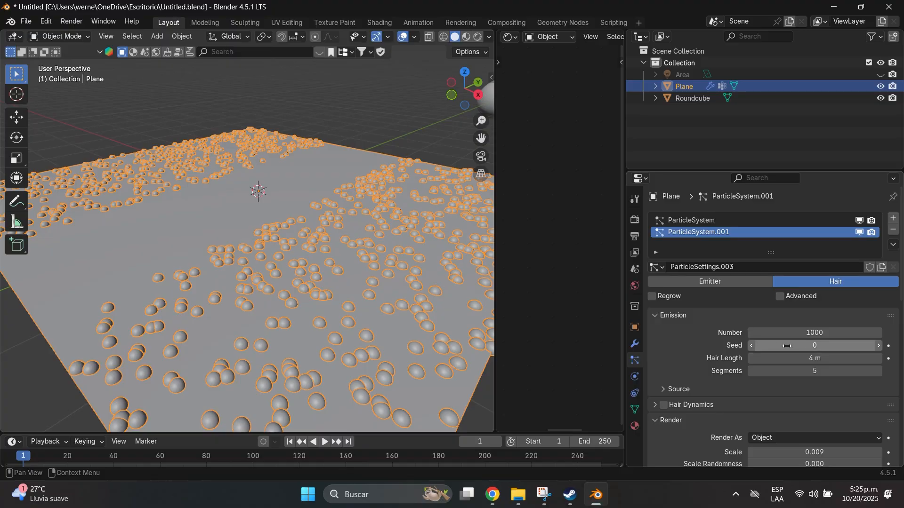
pyautogui.click(808, 346)
pyautogui.write('1')
pyautogui.press('Return')
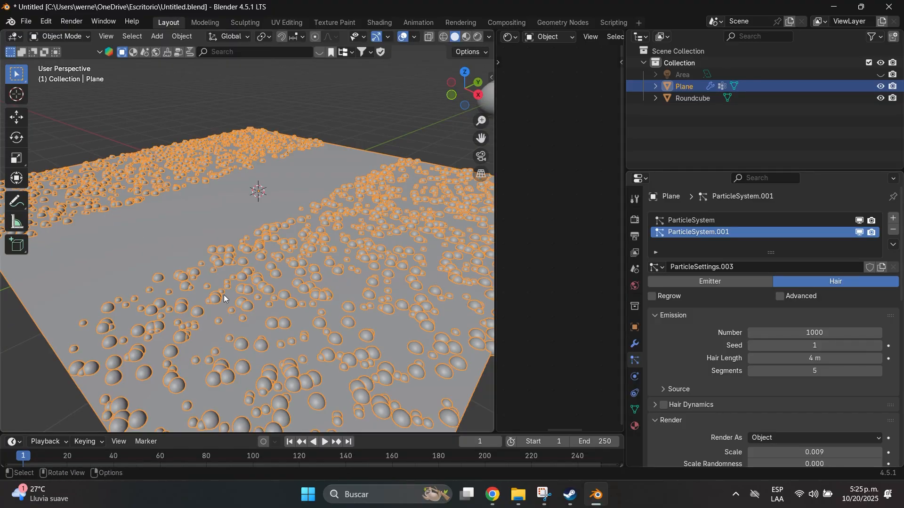
# Set the second particle system's particle number to 1200 and check the droplet distribution
pyautogui.click(812, 333)
pyautogui.write('1200')
pyautogui.press('Return')
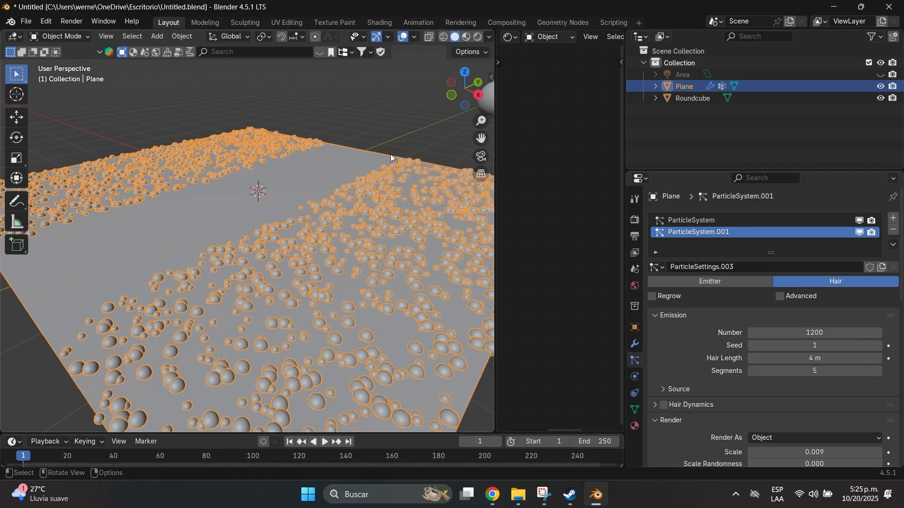
pyautogui.hotkey('alt', 'a')
pyautogui.moveTo(312, 292); pyautogui.dragTo(303, 296, button='middle')
pyautogui.click(303, 296)
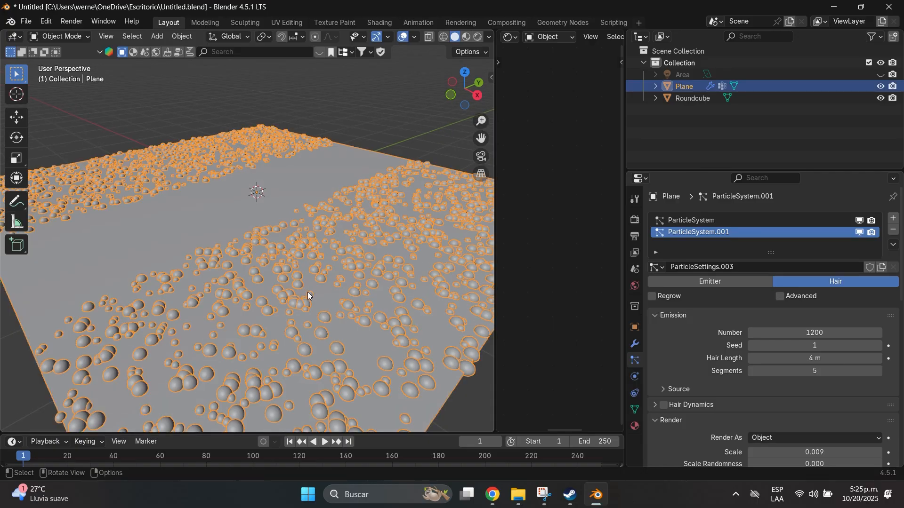
# Add a third hair particle system to the plane, rendered as Object with the Roundcube as its instance object
pyautogui.scroll(-4, 754, 401)
pyautogui.scroll(-5, 772, 361)
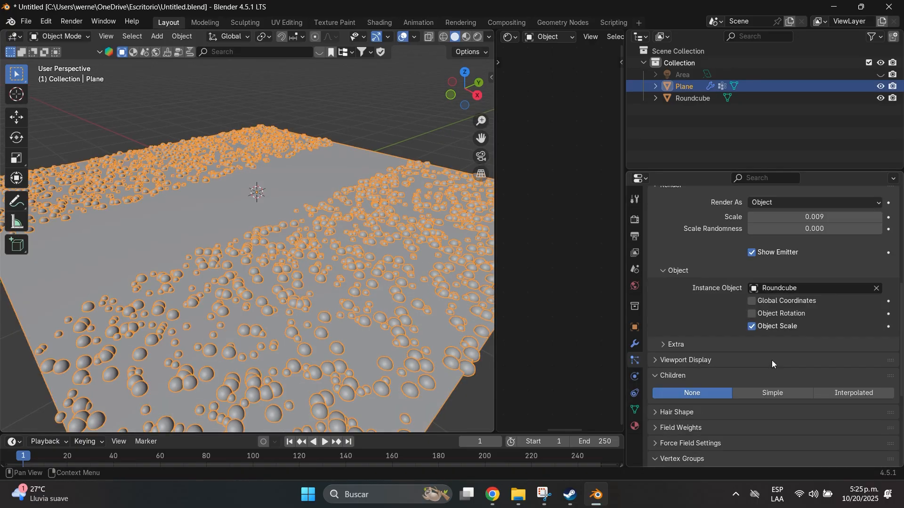
pyautogui.scroll(8, 772, 361)
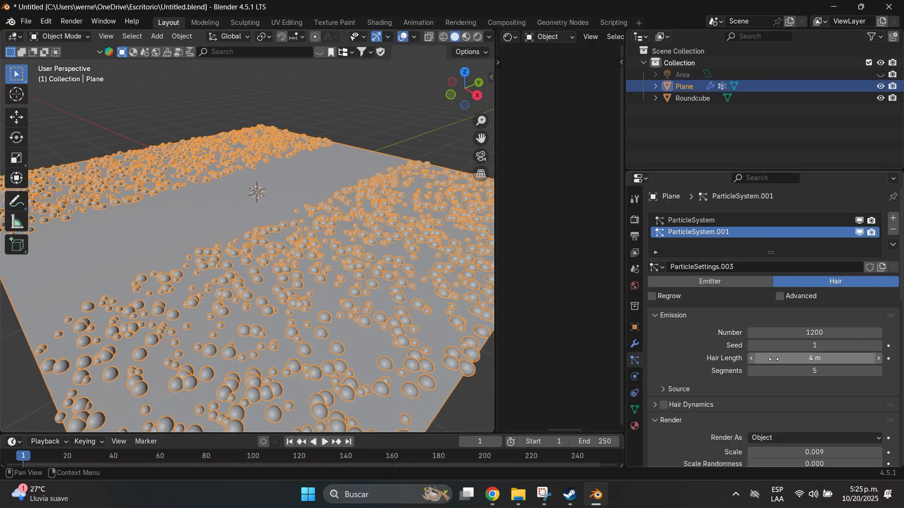
pyautogui.click(815, 283)
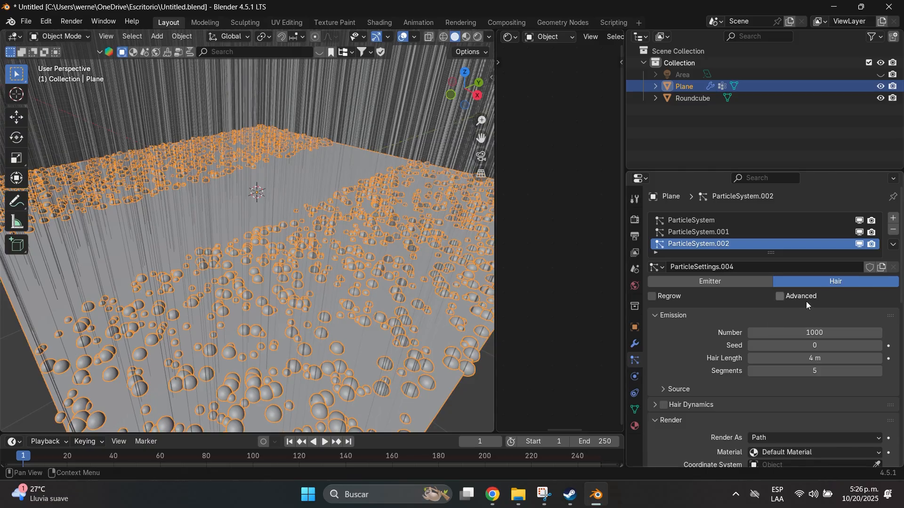
pyautogui.scroll(-6, 806, 330)
pyautogui.click(788, 297)
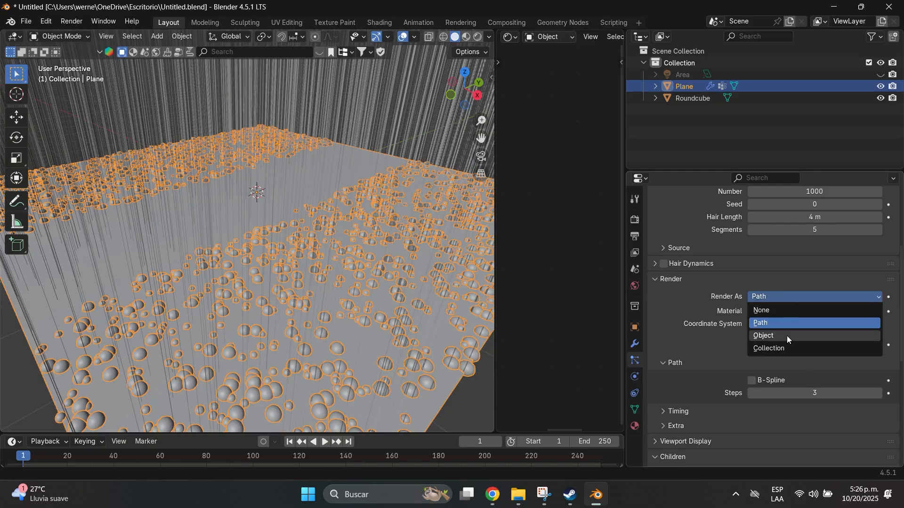
pyautogui.click(787, 335)
pyautogui.click(876, 382)
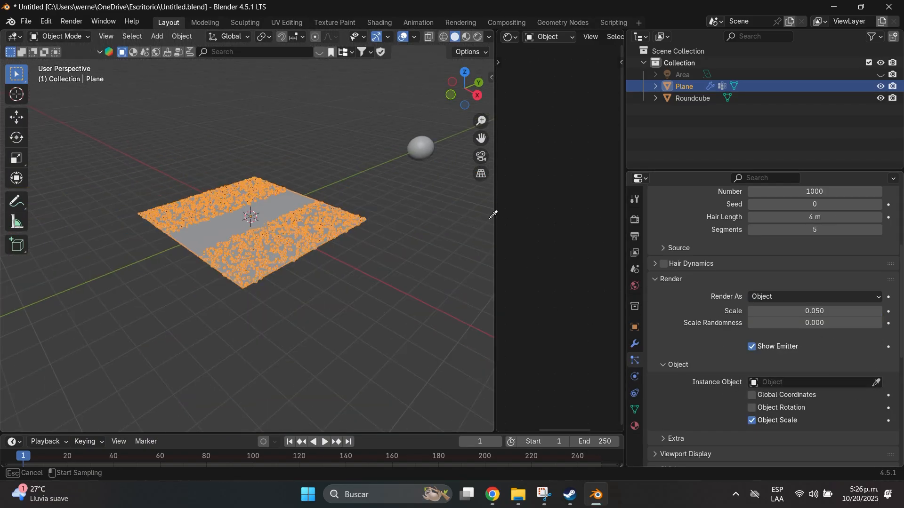
pyautogui.click(421, 147)
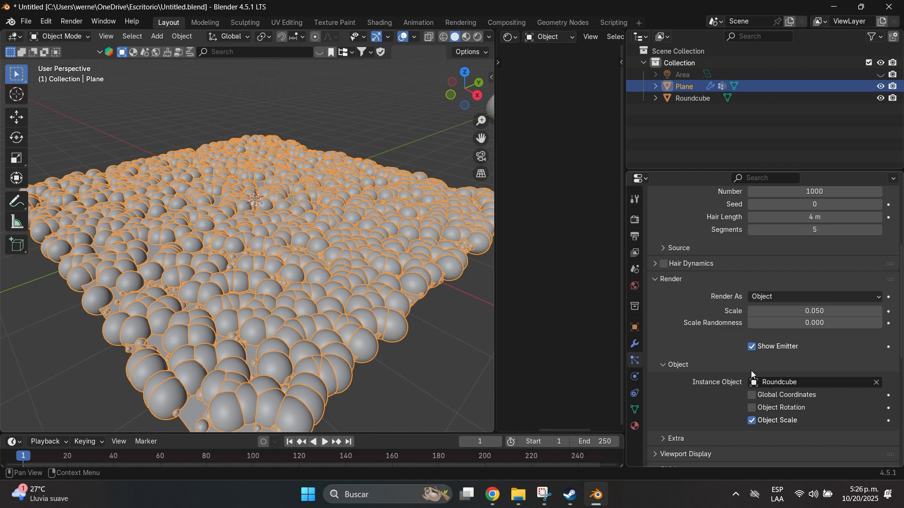
# Set the third particle system's render scale to 0.003
pyautogui.click(820, 311)
pyautogui.write('0.003')
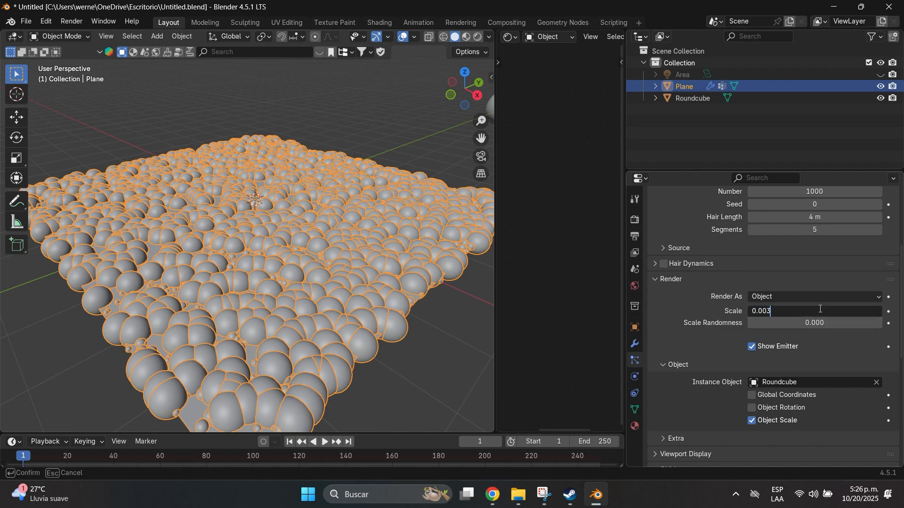
pyautogui.press('Return')
pyautogui.scroll(3, 354, 267)
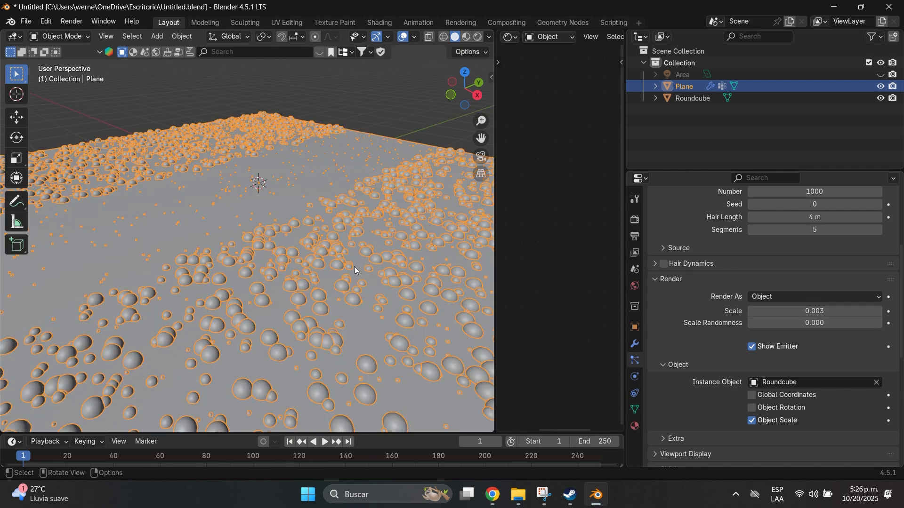
# Set the third particle system's particle number to 7000
pyautogui.scroll(8, 807, 296)
pyautogui.click(816, 332)
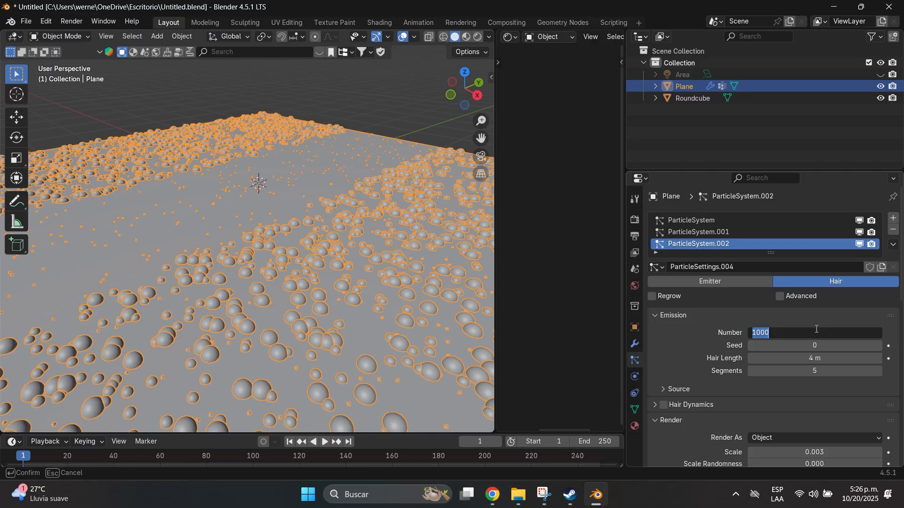
pyautogui.write('7000')
pyautogui.press('Return')
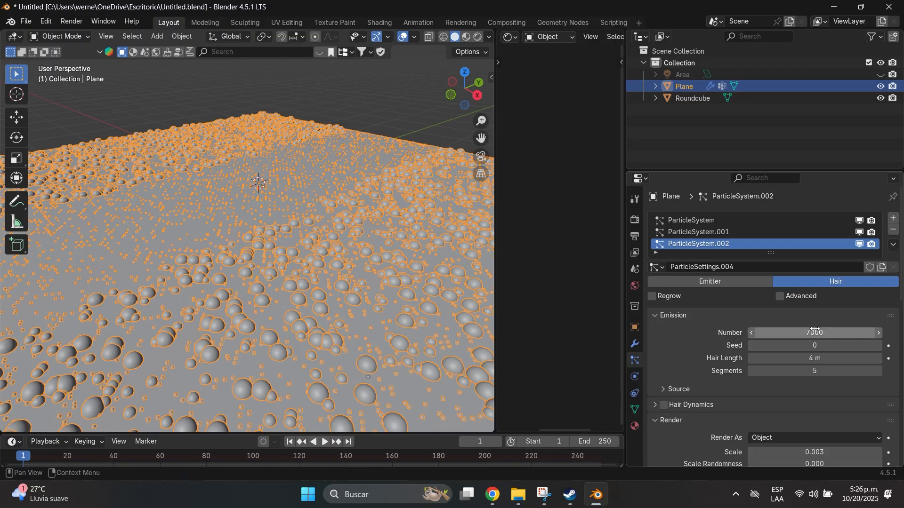
pyautogui.click(399, 97)
pyautogui.click(323, 196)
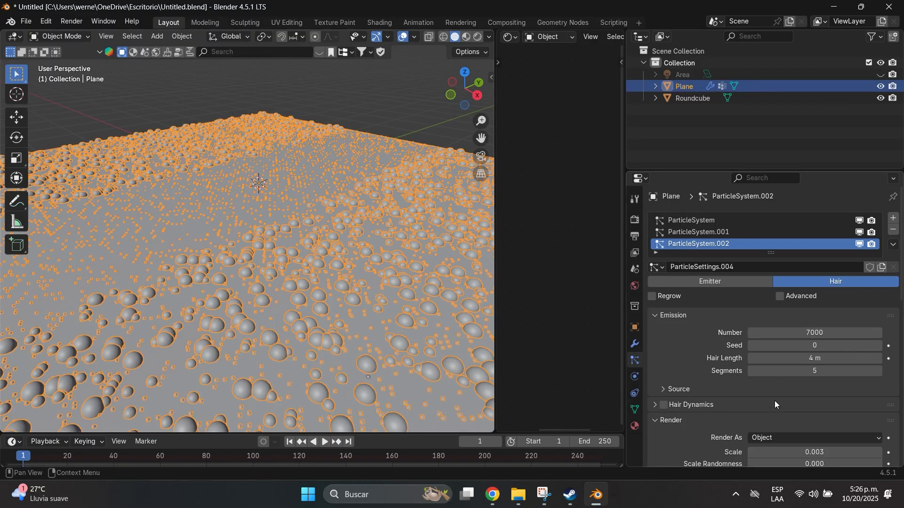
# Assign the AREA vertex group to the third particle system's density and check the droplets on the plane
pyautogui.scroll(-6, 776, 398)
pyautogui.scroll(-10, 778, 396)
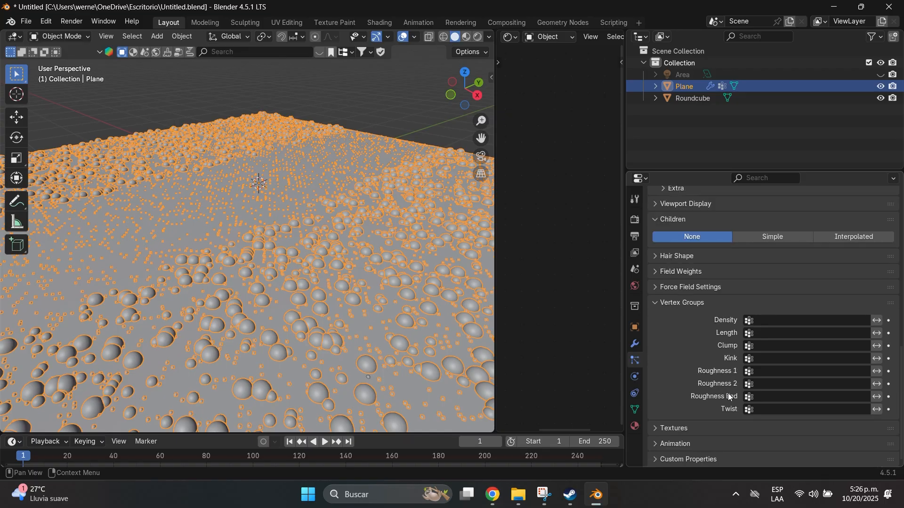
pyautogui.click(754, 320)
pyautogui.click(777, 339)
pyautogui.click(319, 262)
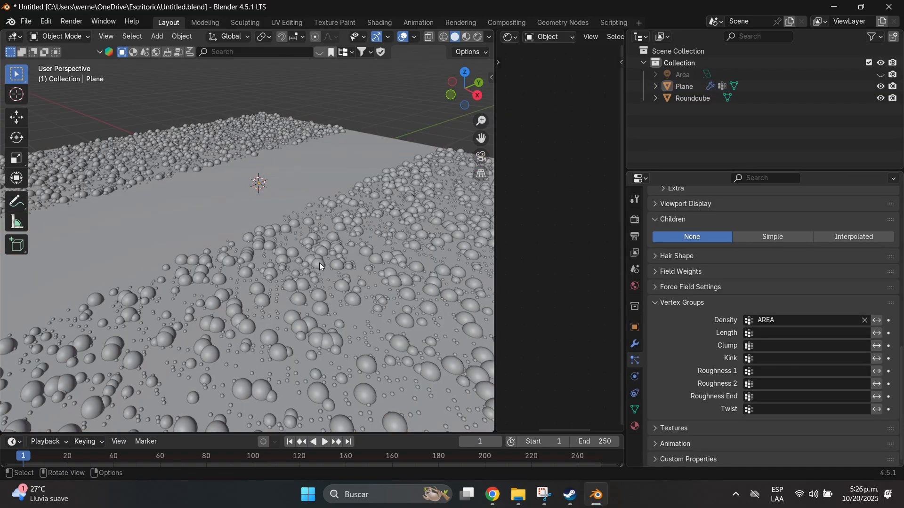
pyautogui.moveTo(313, 301); pyautogui.dragTo(298, 291, button='middle')
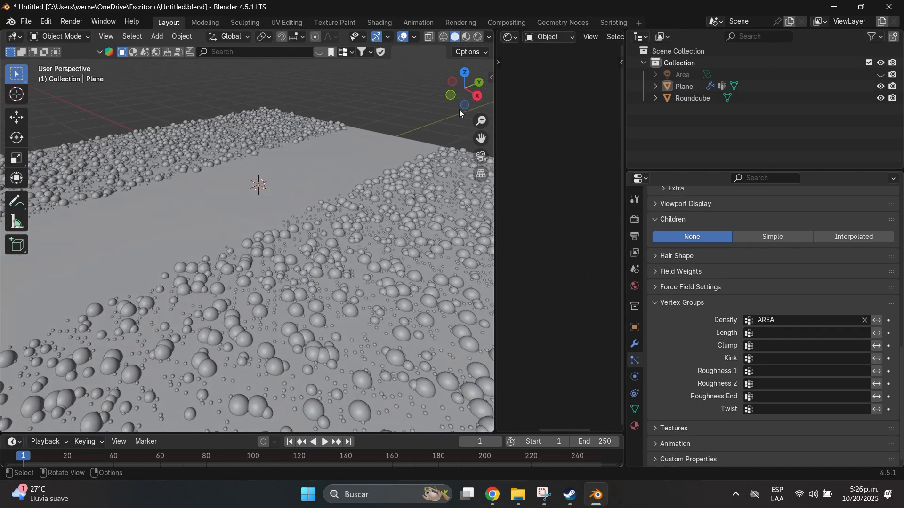
# Temporarily hide the first two particle systems in the viewport, examine the third system's droplet distribution from above, and show them again
pyautogui.click(466, 72)
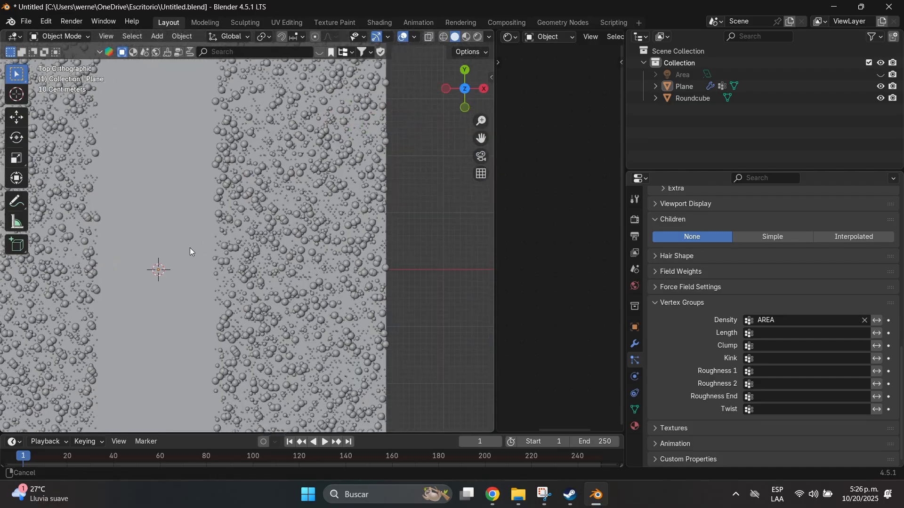
pyautogui.scroll(-3, 264, 218)
pyautogui.scroll(6, 275, 234)
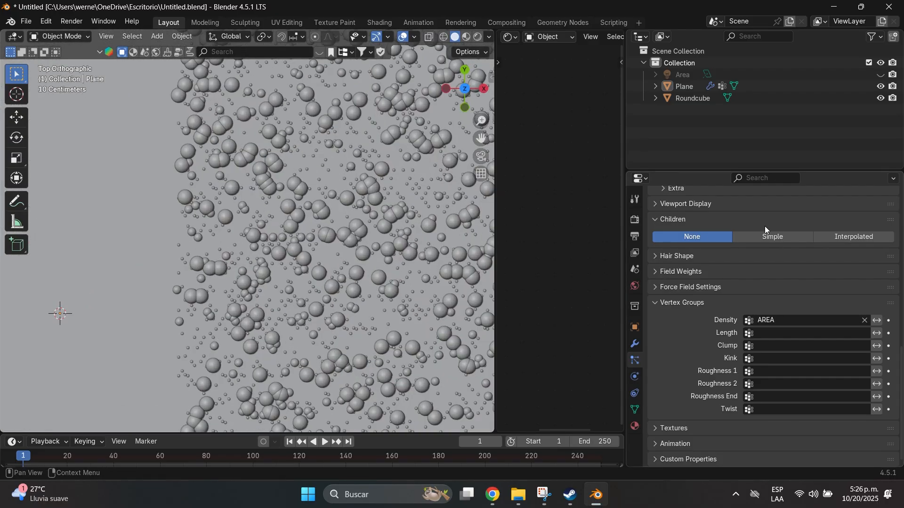
pyautogui.scroll(10, 765, 244)
pyautogui.click(859, 220)
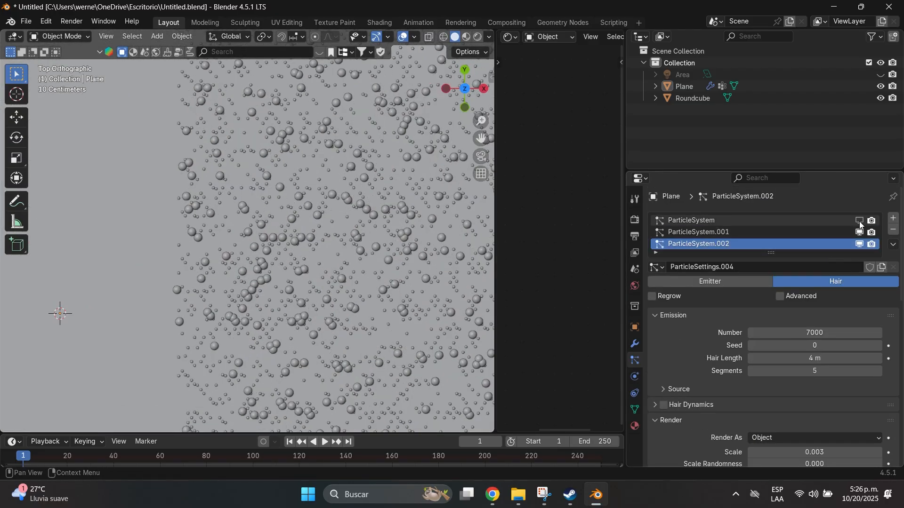
pyautogui.click(860, 232)
pyautogui.scroll(3, 353, 244)
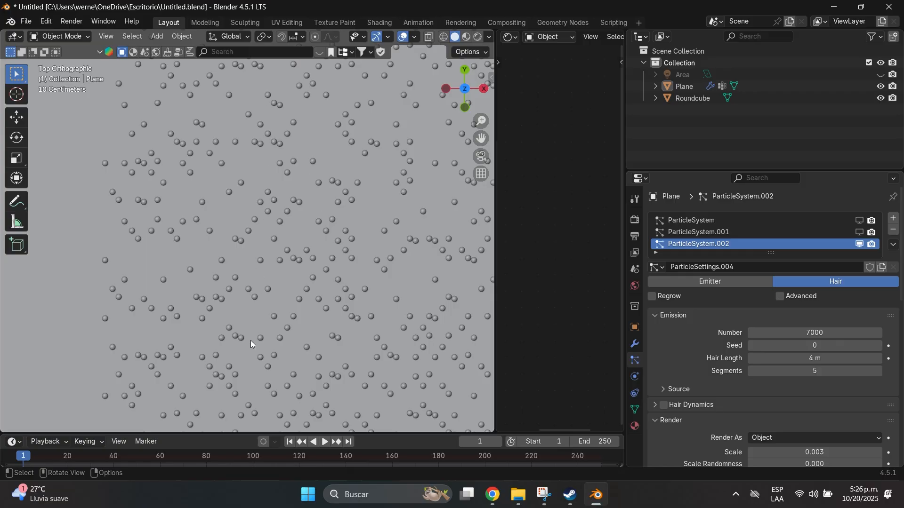
pyautogui.scroll(-6, 264, 284)
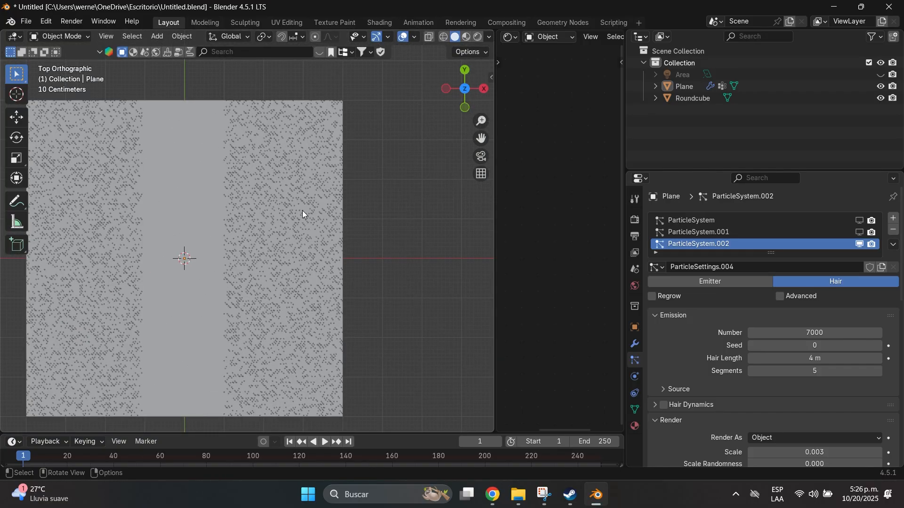
pyautogui.moveTo(302, 210); pyautogui.dragTo(309, 260, button='middle')
pyautogui.click(358, 312)
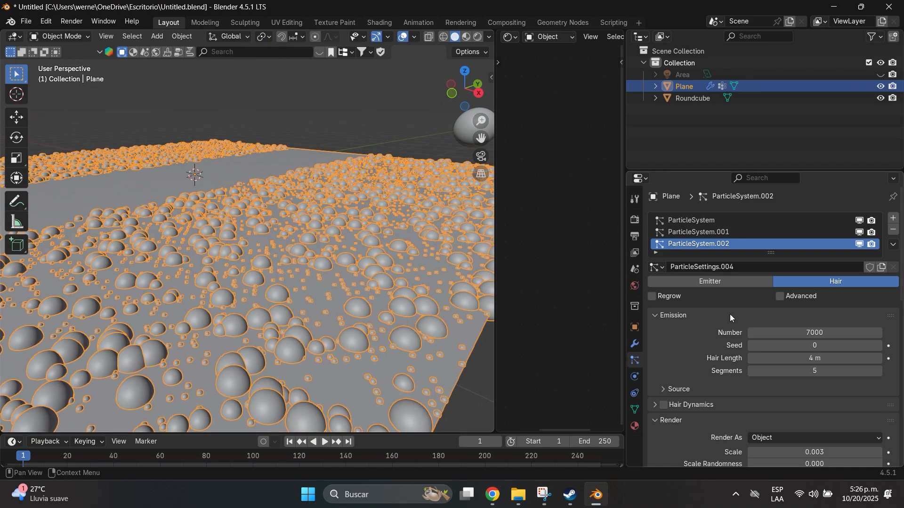
# Set the third particle system's children to Simple and inspect the droplets with the plane deselected, then reselect the plane
pyautogui.scroll(-15, 730, 314)
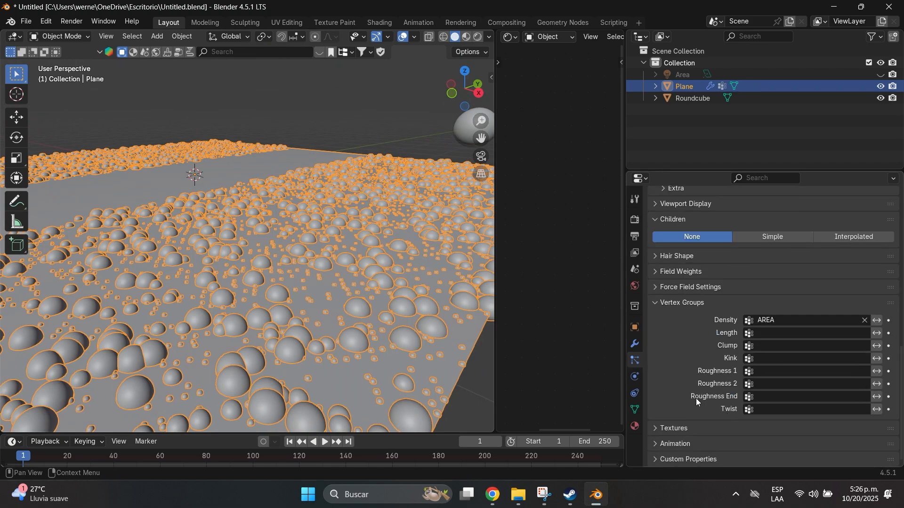
pyautogui.scroll(3, 689, 324)
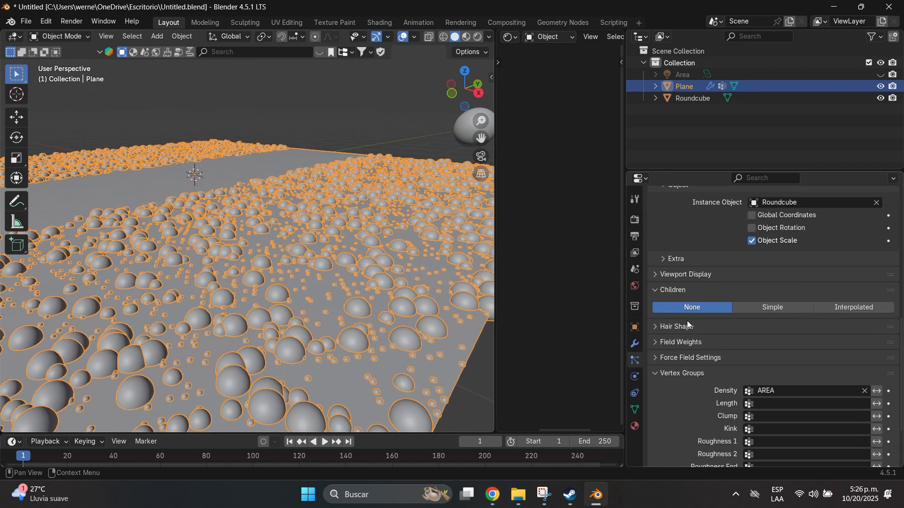
pyautogui.click(780, 309)
pyautogui.moveTo(308, 278); pyautogui.dragTo(304, 278, button='middle')
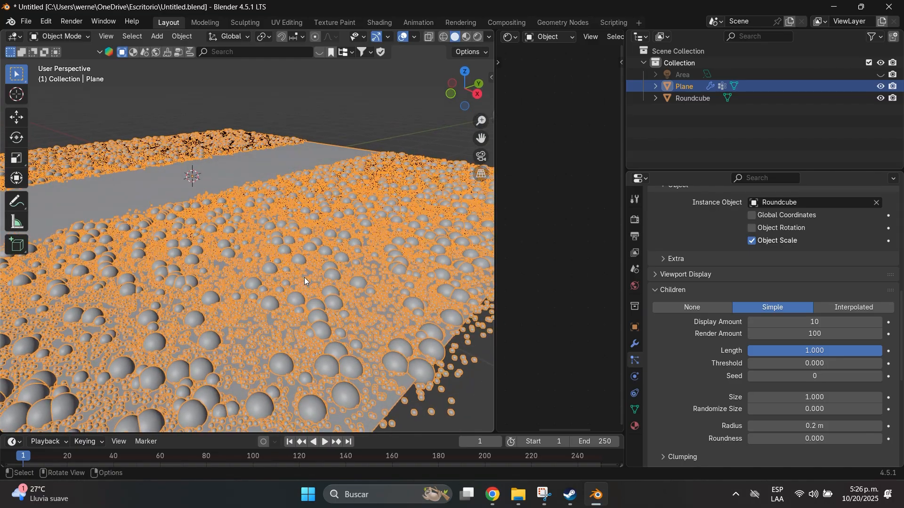
pyautogui.scroll(-2, 304, 276)
pyautogui.click(392, 117)
pyautogui.scroll(3, 326, 228)
pyautogui.scroll(2, 321, 247)
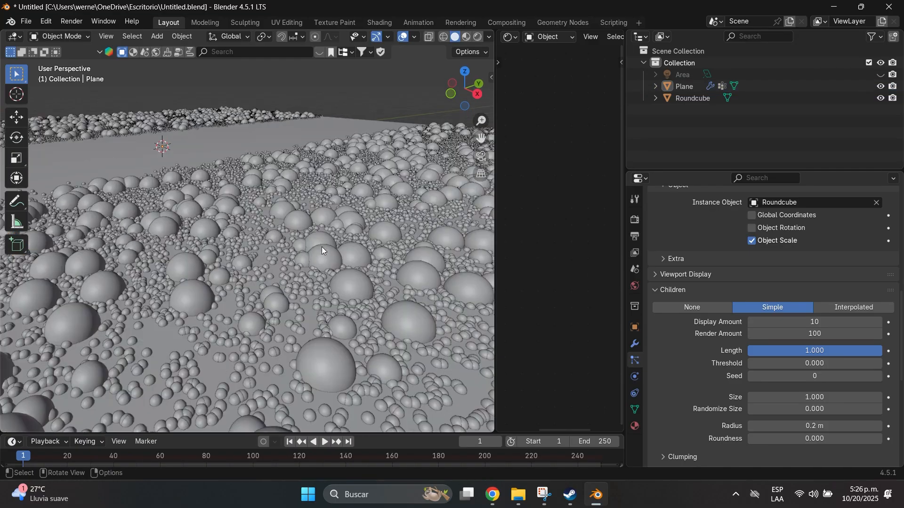
pyautogui.click(299, 318)
pyautogui.scroll(-3, 299, 318)
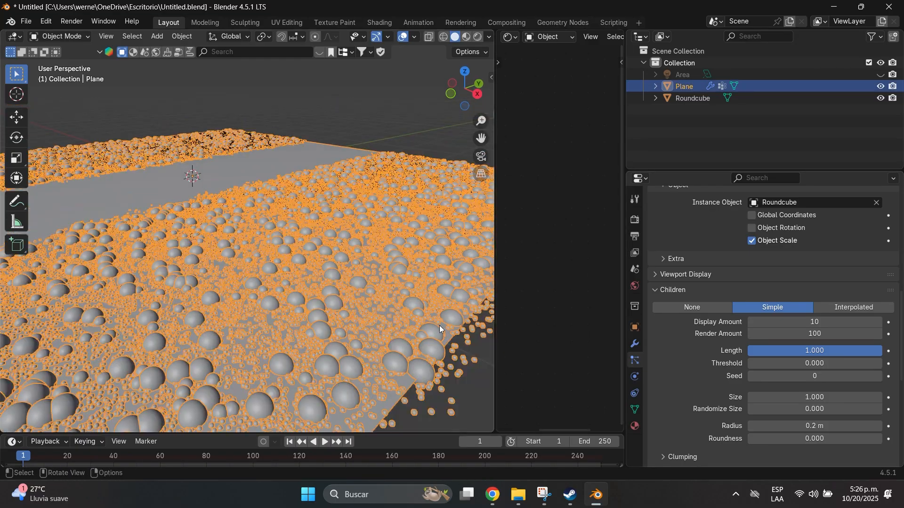
# Set the children's render amount and display amount to 5, and check the droplet density with the plane deselected
pyautogui.moveTo(382, 257); pyautogui.dragTo(377, 278, button='middle')
pyautogui.scroll(3, 348, 276)
pyautogui.scroll(-2, 343, 277)
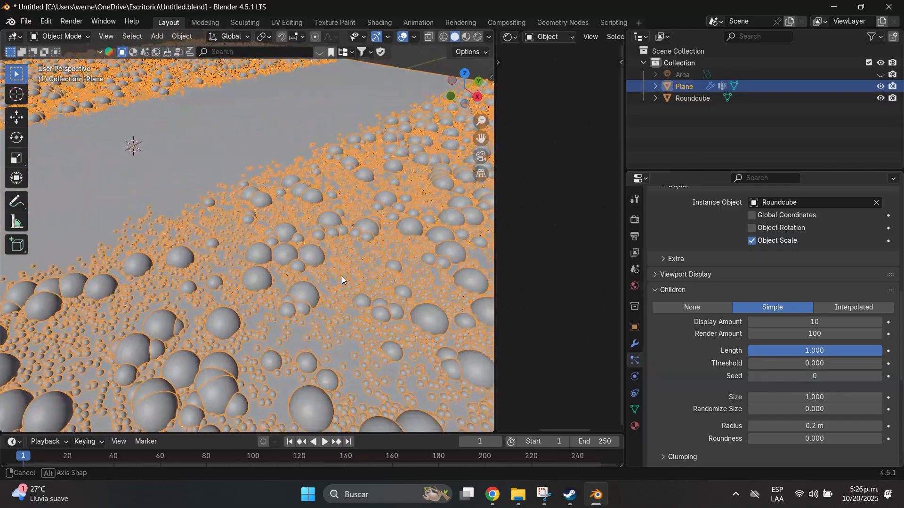
pyautogui.click(804, 335)
pyautogui.write('5')
pyautogui.press('Return')
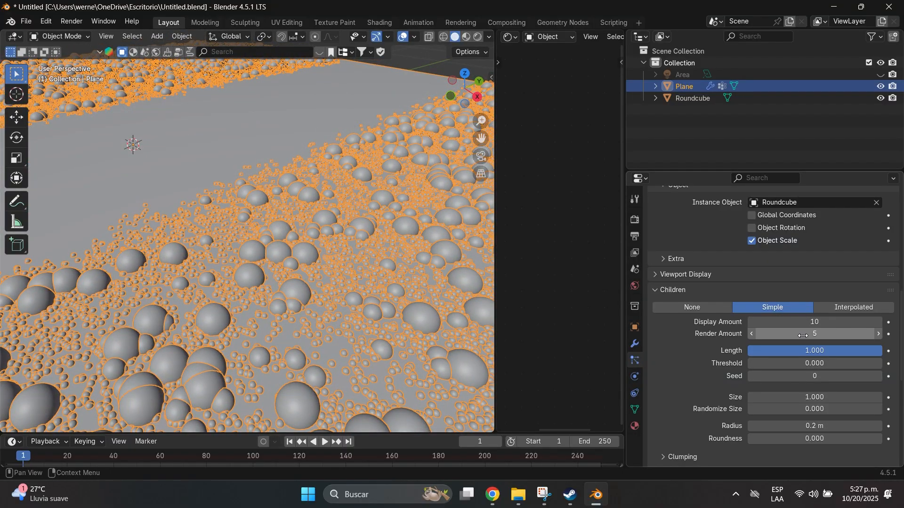
pyautogui.click(799, 323)
pyautogui.write('5')
pyautogui.press('Return')
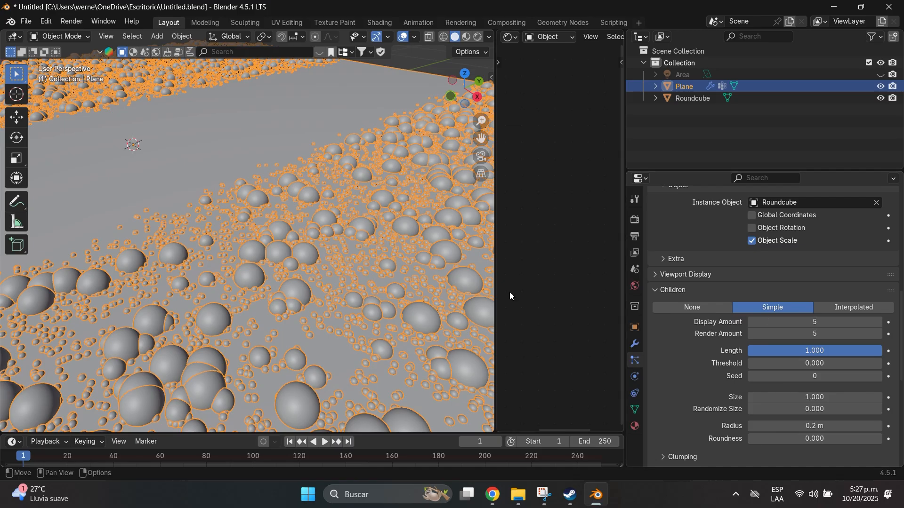
pyautogui.scroll(-2, 425, 275)
pyautogui.click(422, 103)
pyautogui.scroll(8, 329, 262)
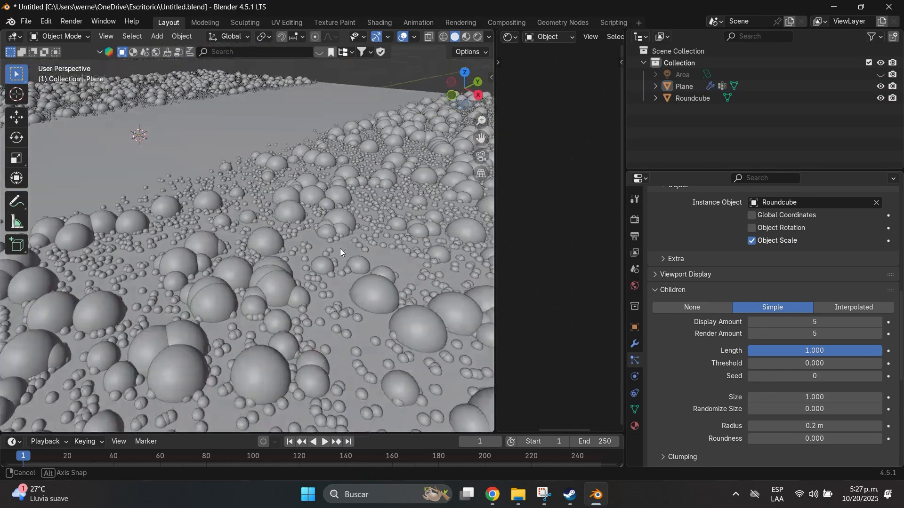
# Set the third particle system's scale randomness to 0.7 and inspect the varied droplet sizes up close and over the whole plane
pyautogui.click(337, 256)
pyautogui.scroll(7, 680, 301)
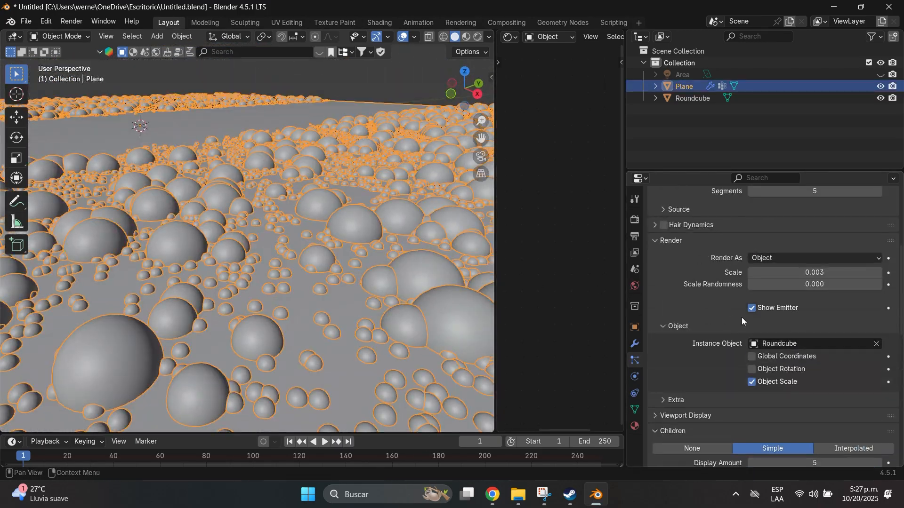
pyautogui.click(810, 285)
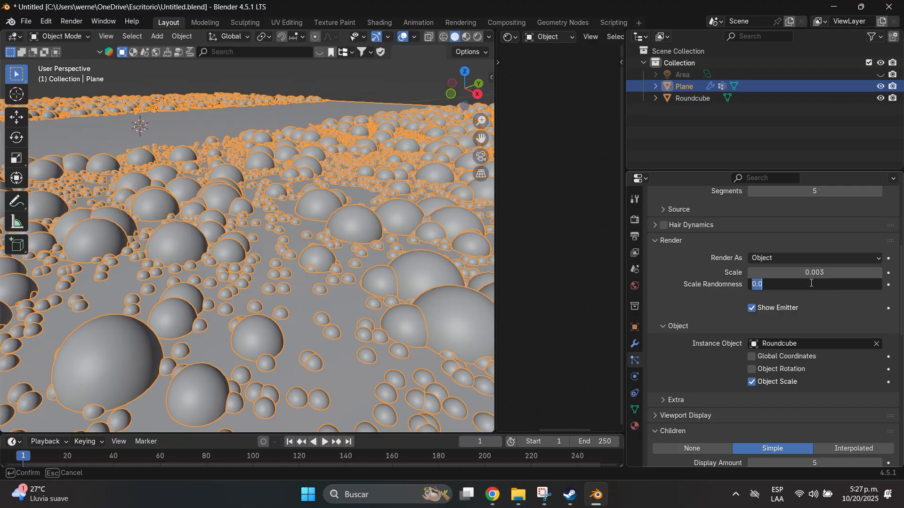
pyautogui.press('BackSpace')
pyautogui.write('.7')
pyautogui.press('Return')
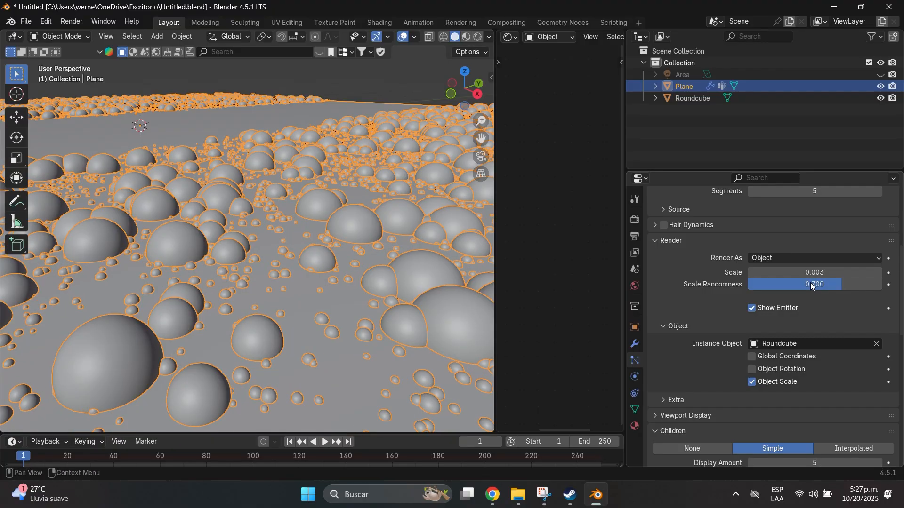
pyautogui.scroll(-1, 384, 275)
pyautogui.scroll(-1, 245, 340)
pyautogui.scroll(5, 264, 323)
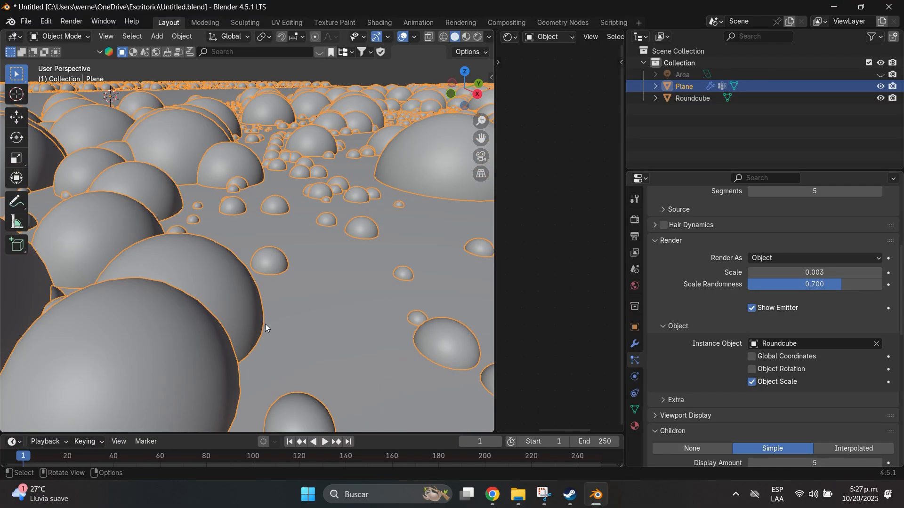
pyautogui.scroll(-3, 299, 284)
pyautogui.scroll(-8, 311, 332)
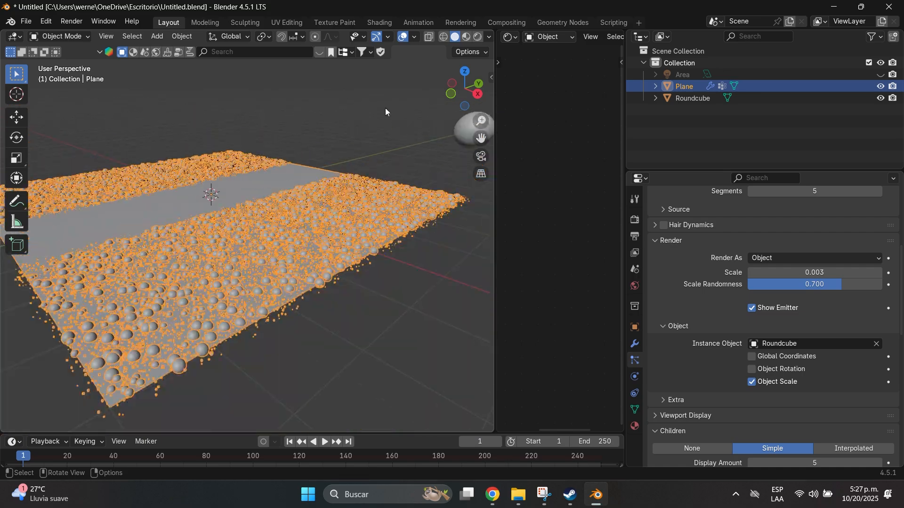
pyautogui.click(385, 109)
pyautogui.moveTo(346, 202); pyautogui.dragTo(357, 216, button='middle')
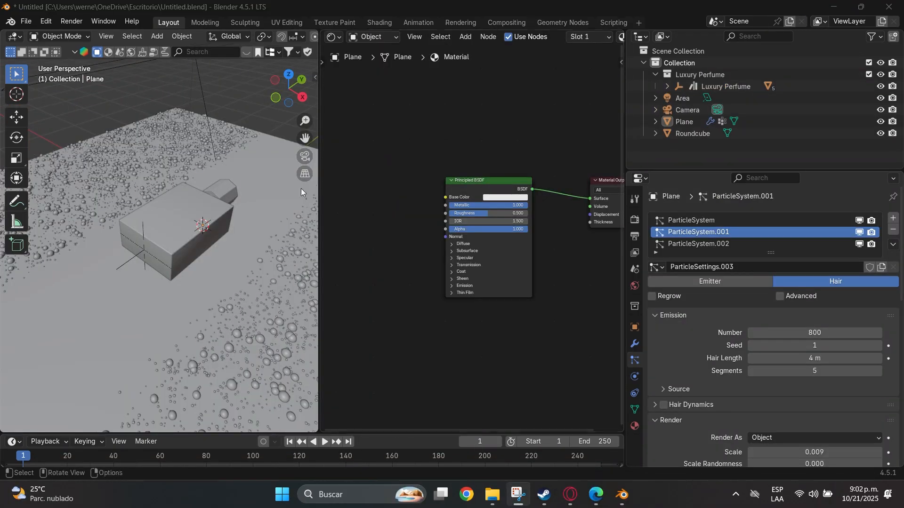
# Widen the 3D viewport, hide the asset bar shown over it, and deselect the perfume bottle
pyautogui.moveTo(300, 188); pyautogui.dragTo(188, 193, button='middle')
pyautogui.click(140, 191)
pyautogui.moveTo(317, 141); pyautogui.dragTo(384, 140)
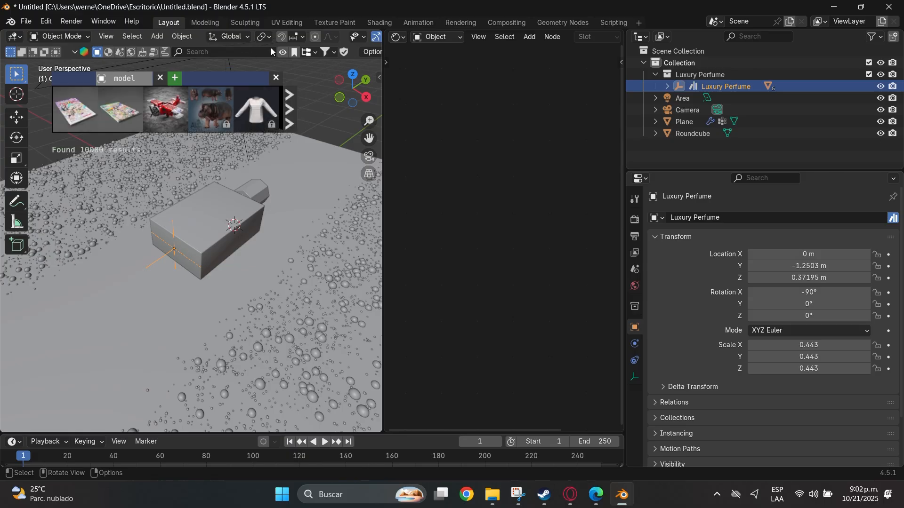
pyautogui.click(283, 52)
pyautogui.click(310, 126)
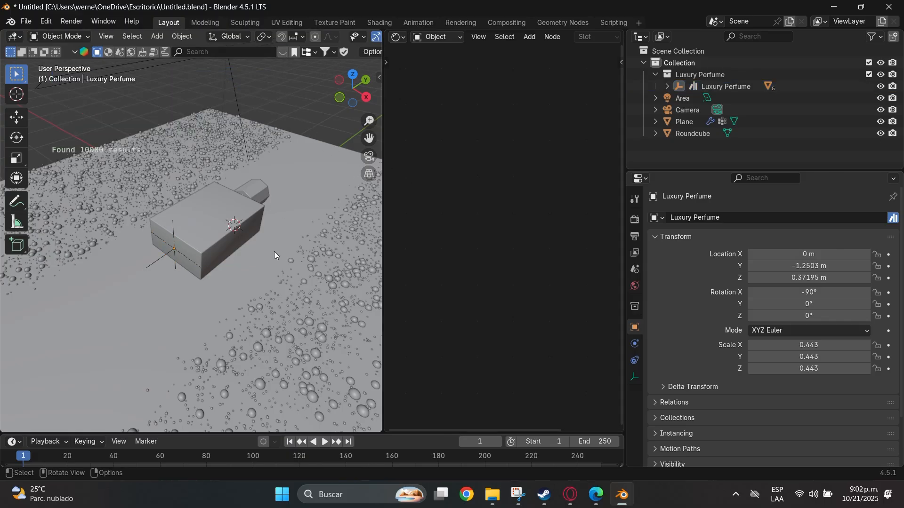
# Switch the viewport to Rendered shading and examine the perfume bottle and droplets from different angles with nothing selected
pyautogui.moveTo(274, 251); pyautogui.dragTo(261, 239, button='middle')
pyautogui.click(264, 234)
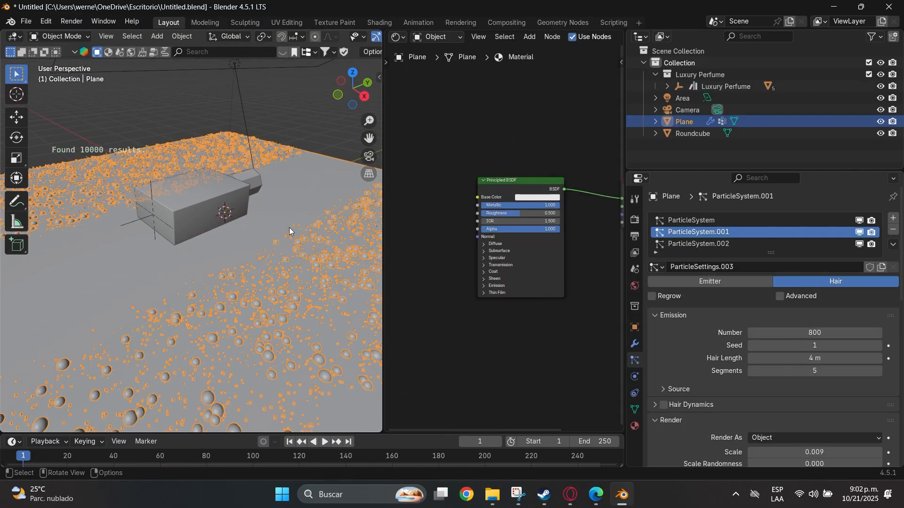
pyautogui.press('z')
pyautogui.click(282, 183)
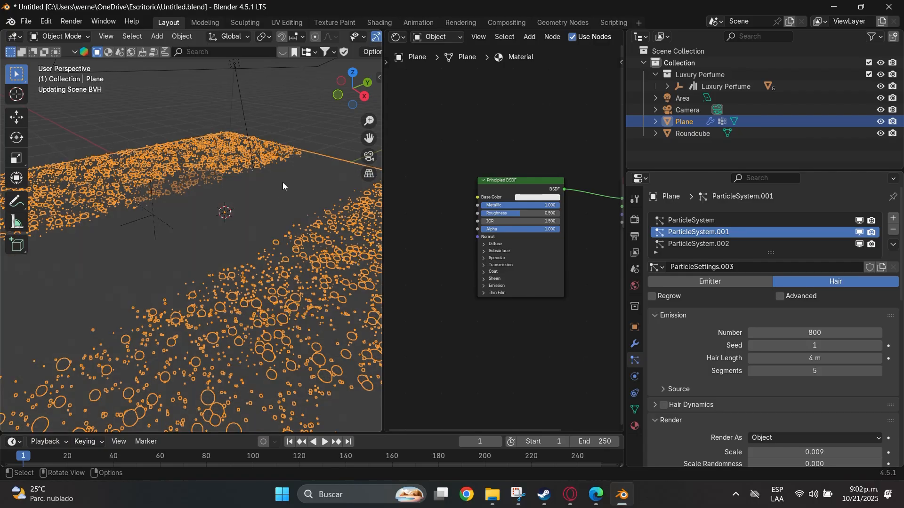
pyautogui.click(294, 111)
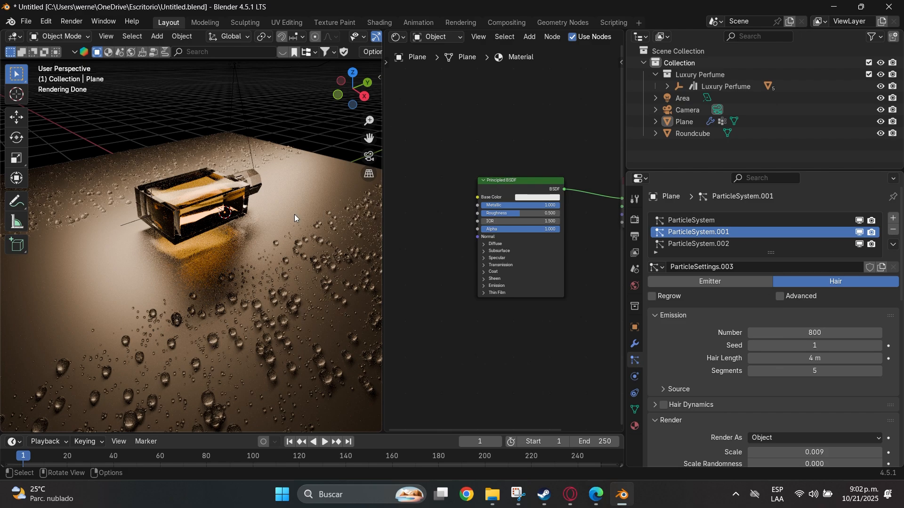
pyautogui.moveTo(295, 214); pyautogui.dragTo(316, 335, button='middle')
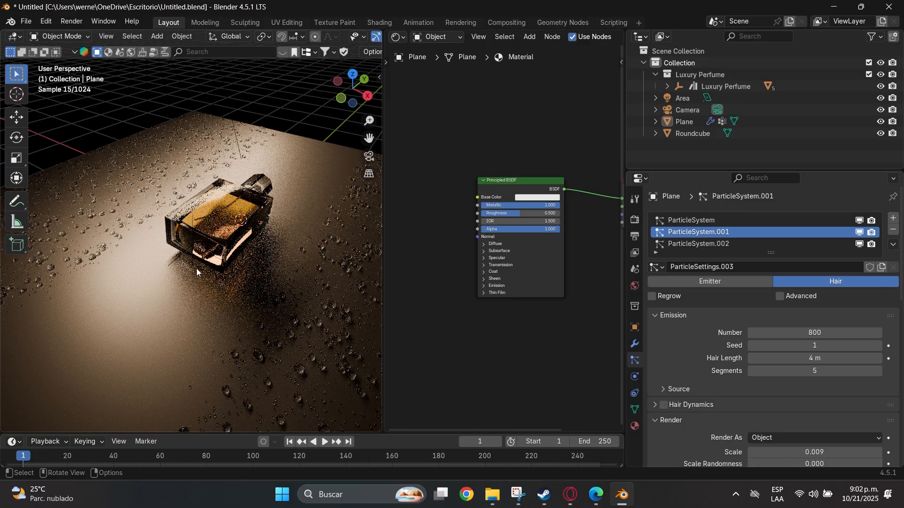
# Switch the viewport to Material Preview shading and deselect the plane
pyautogui.click(290, 350)
pyautogui.press('z')
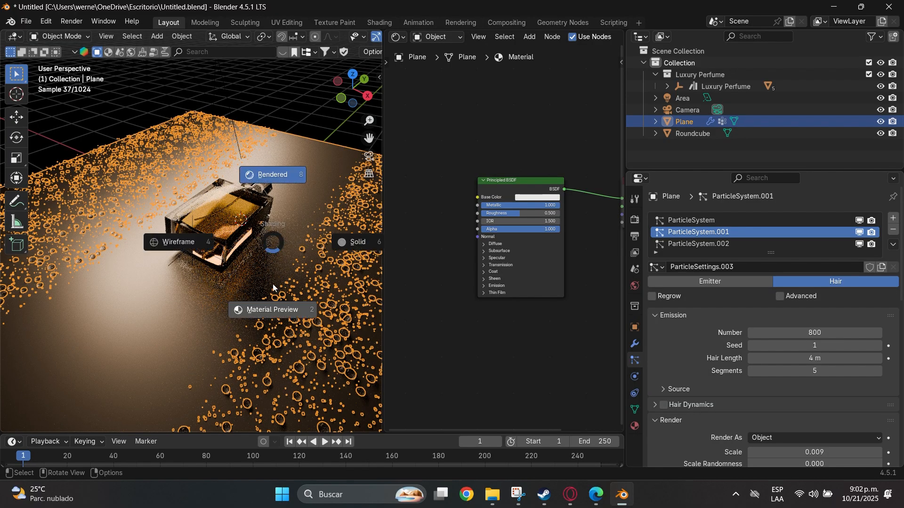
pyautogui.click(290, 335)
pyautogui.click(325, 132)
pyautogui.moveTo(290, 157); pyautogui.dragTo(261, 231, button='middle')
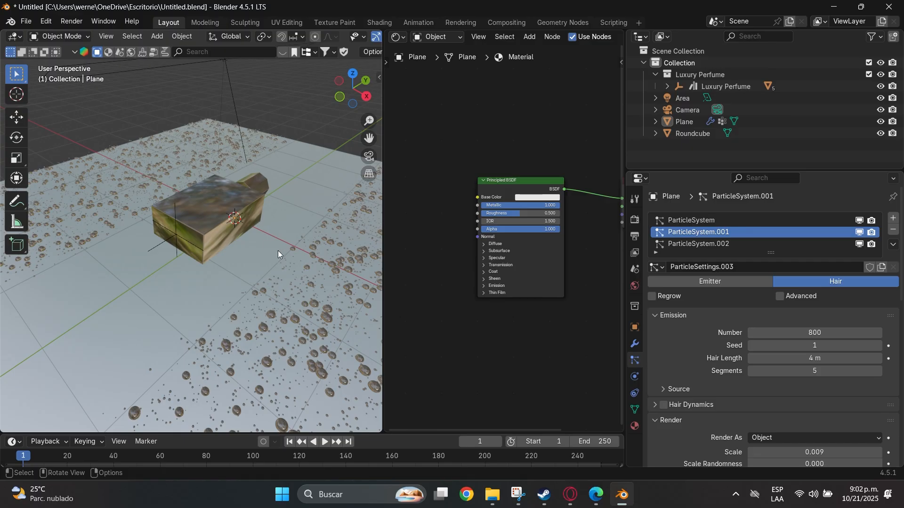
# Select the plane and widen the shader editor so its Principled BSDF and Material Output nodes fit comfortably
pyautogui.click(302, 179)
pyautogui.moveTo(382, 173); pyautogui.dragTo(238, 175)
pyautogui.moveTo(332, 152); pyautogui.dragTo(317, 178, button='middle')
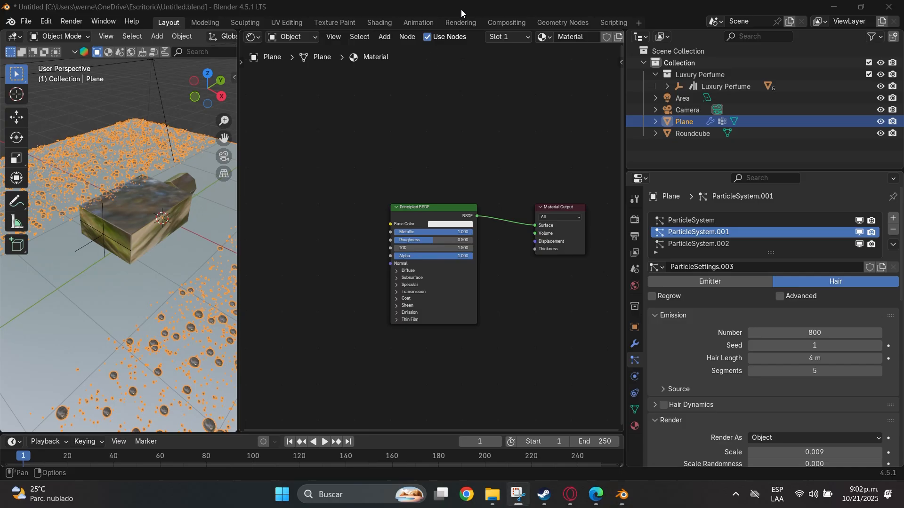
pyautogui.moveTo(376, 188)
pyautogui.mouseDown(button='middle')
pyautogui.moveTo(353, 152)
pyautogui.moveTo(389, 191)
pyautogui.mouseUp(button='middle')
pyautogui.moveTo(239, 194); pyautogui.dragTo(283, 194)
pyautogui.moveTo(235, 219); pyautogui.dragTo(205, 231, button='middle')
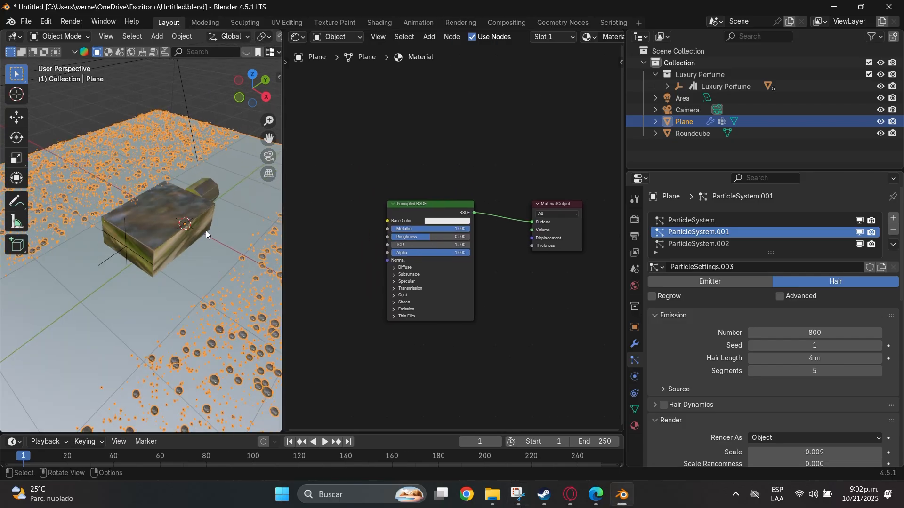
# Isolate the plane in local view and keep it selected
pyautogui.press('q')
pyautogui.click(207, 231)
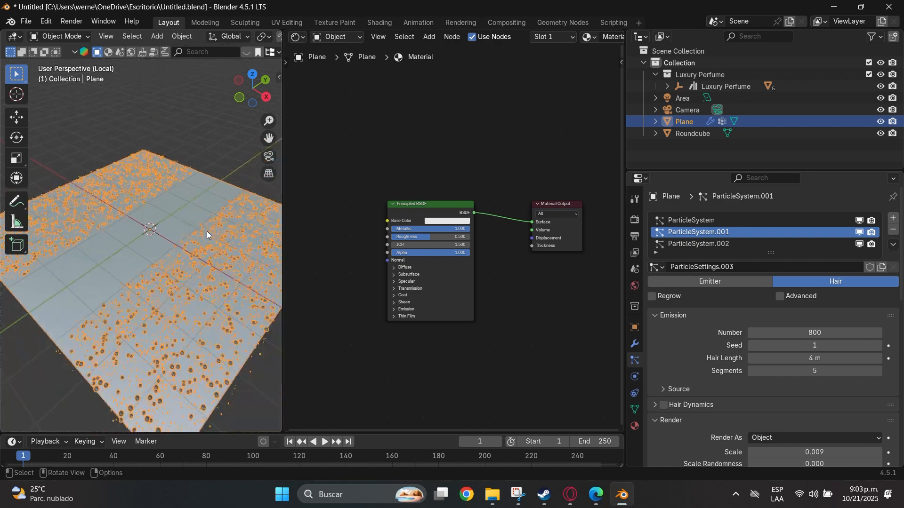
pyautogui.scroll(-4, 179, 216)
pyautogui.scroll(8, 179, 217)
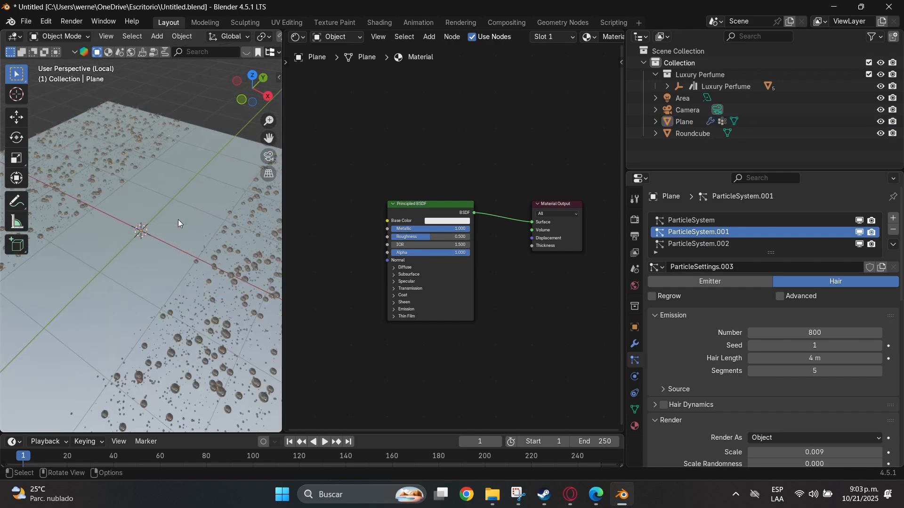
pyautogui.click(178, 219)
# Hide the first two particle systems in the viewport, leave ParticleSystem.002 displayed, and check its droplets from several angles including the top view
pyautogui.click(860, 232)
pyautogui.click(860, 244)
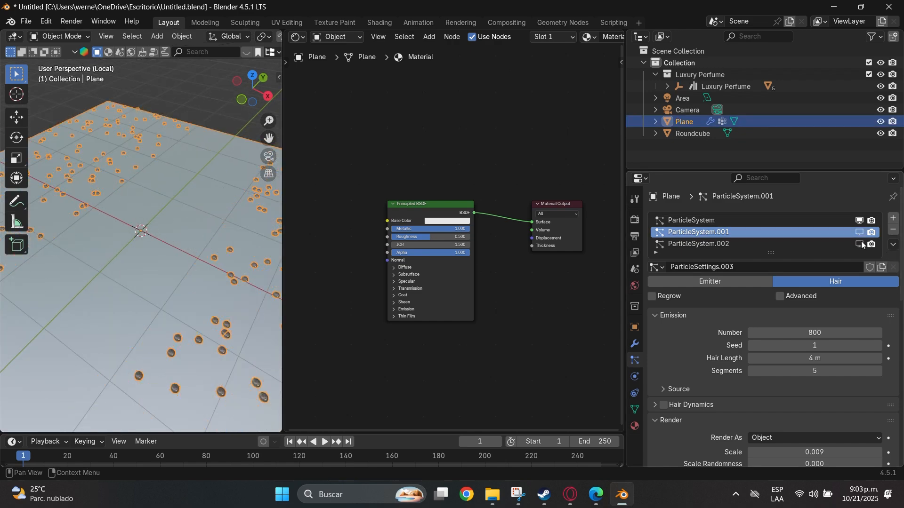
pyautogui.click(860, 220)
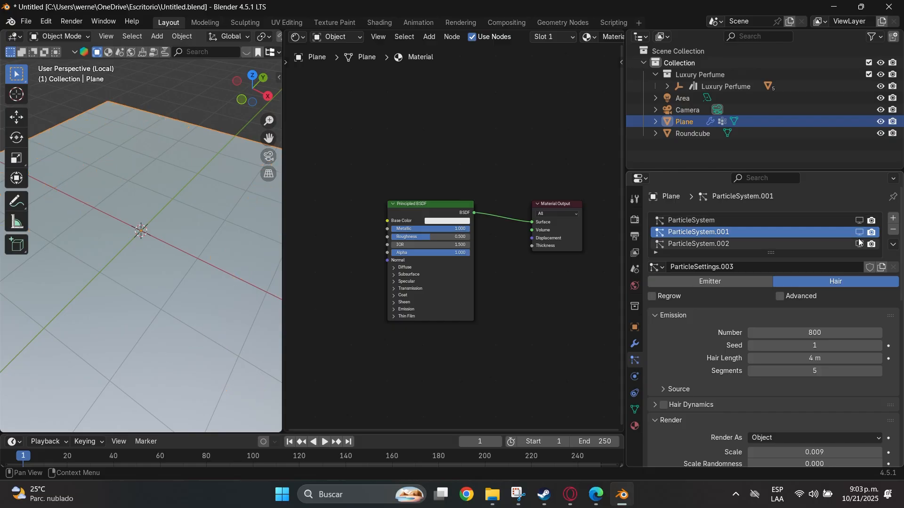
pyautogui.click(859, 244)
pyautogui.click(194, 95)
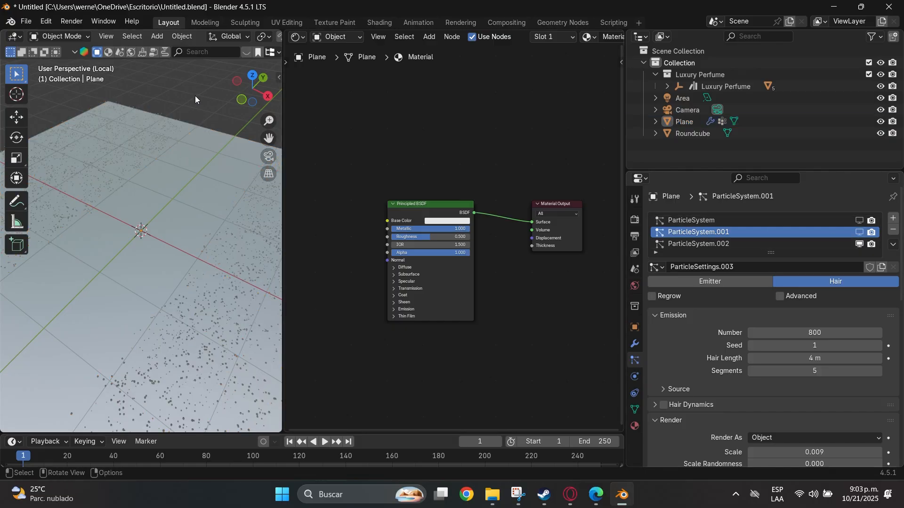
pyautogui.moveTo(195, 95); pyautogui.dragTo(145, 201, button='middle')
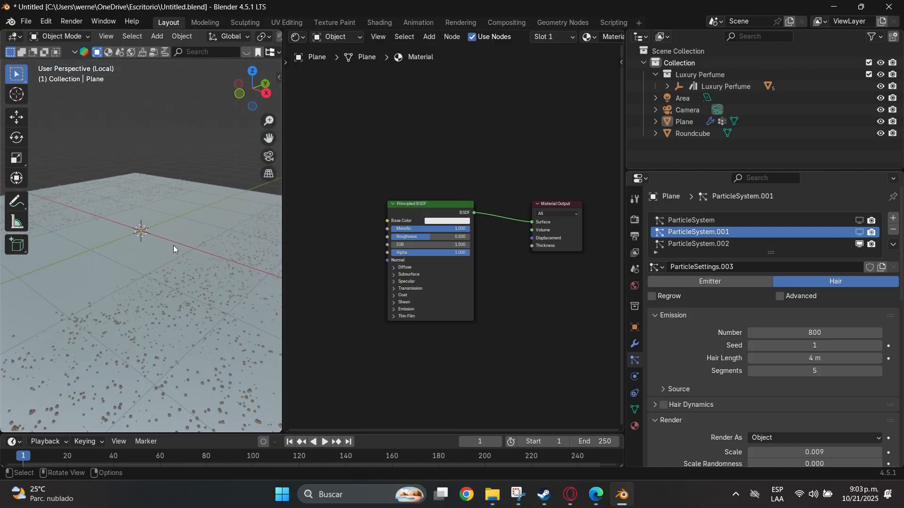
pyautogui.moveTo(173, 245); pyautogui.dragTo(217, 193, button='middle')
pyautogui.click(252, 77)
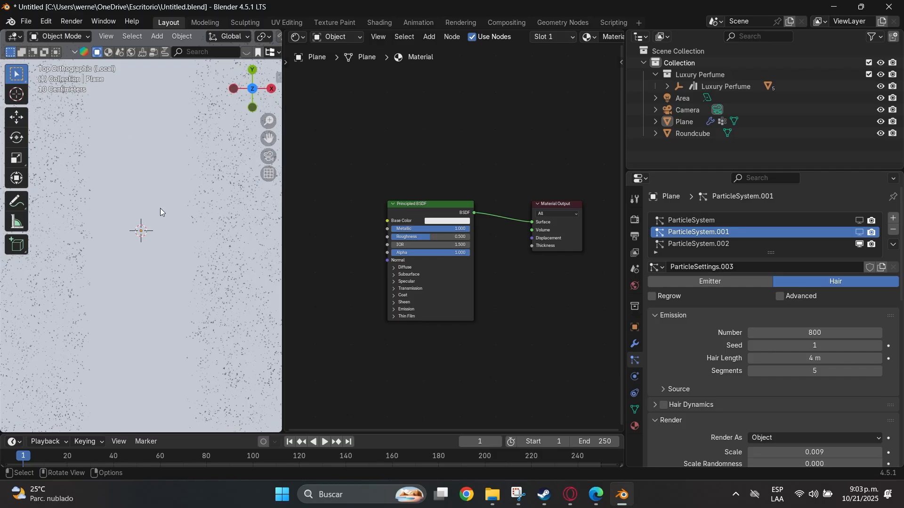
pyautogui.moveTo(168, 230)
pyautogui.mouseDown(button='middle')
pyautogui.moveTo(115, 161)
pyautogui.moveTo(137, 234)
pyautogui.moveTo(148, 220)
pyautogui.moveTo(166, 236)
pyautogui.mouseUp(button='middle')
# Select the plane and add a Gradient Texture node to its material, placed before the Principled BSDF
pyautogui.click(208, 256)
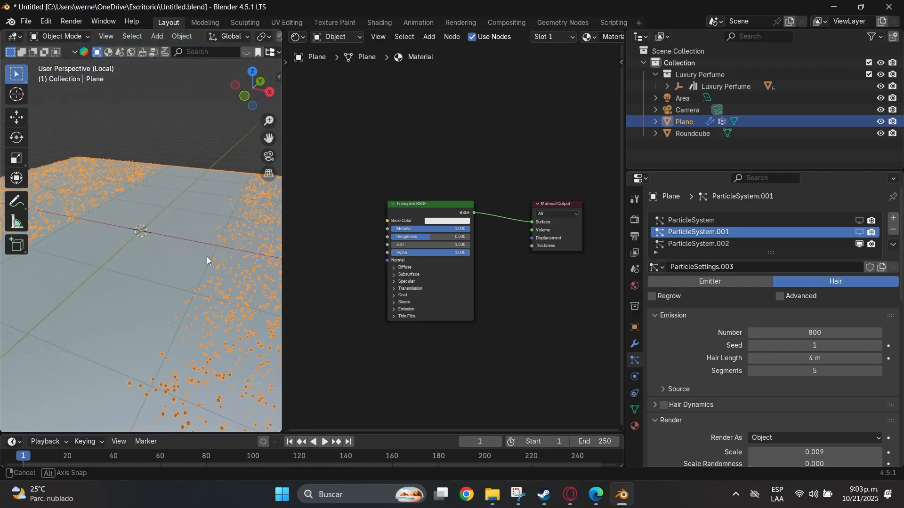
pyautogui.moveTo(366, 197); pyautogui.dragTo(393, 163, button='middle')
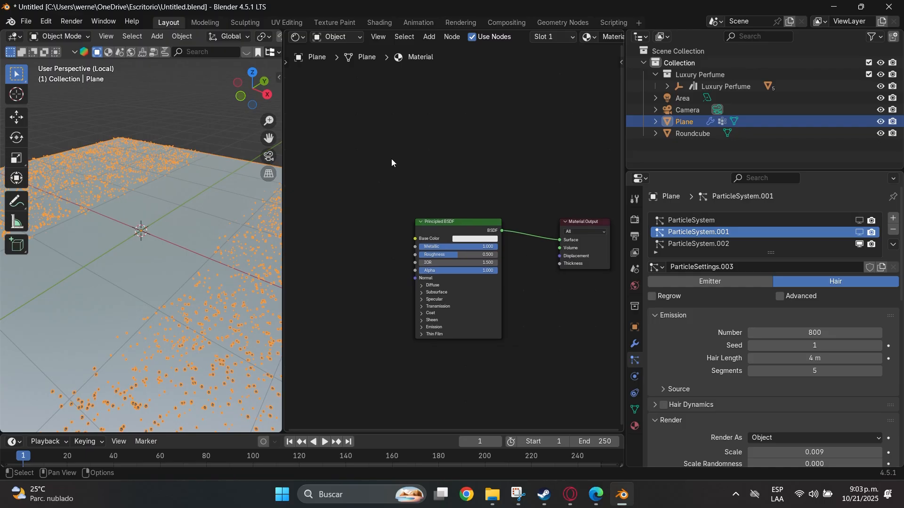
pyautogui.moveTo(417, 184); pyautogui.dragTo(490, 195, button='middle')
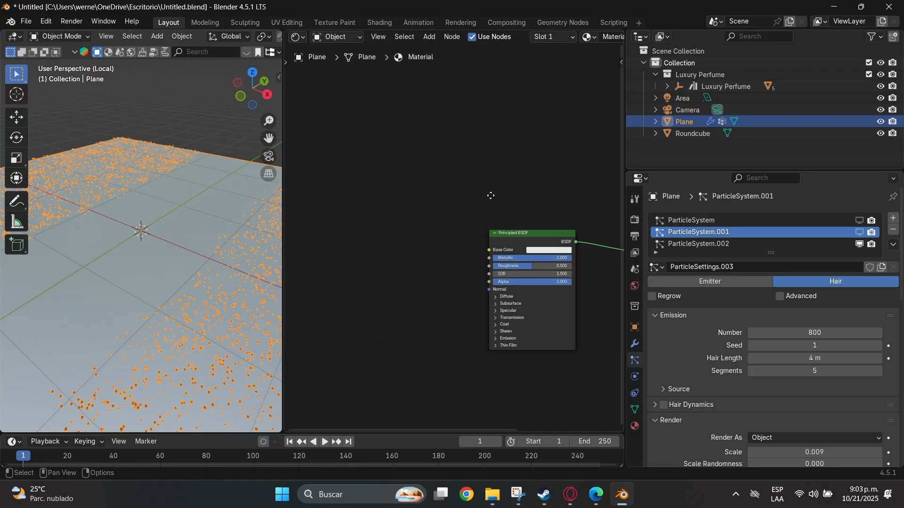
pyautogui.scroll(-2, 462, 206)
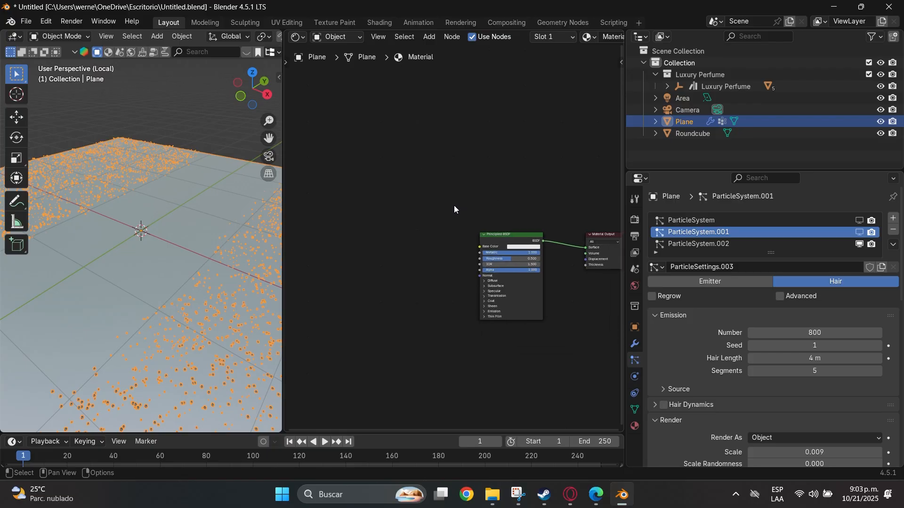
pyautogui.hotkey('shift', 'a')
pyautogui.click(455, 207)
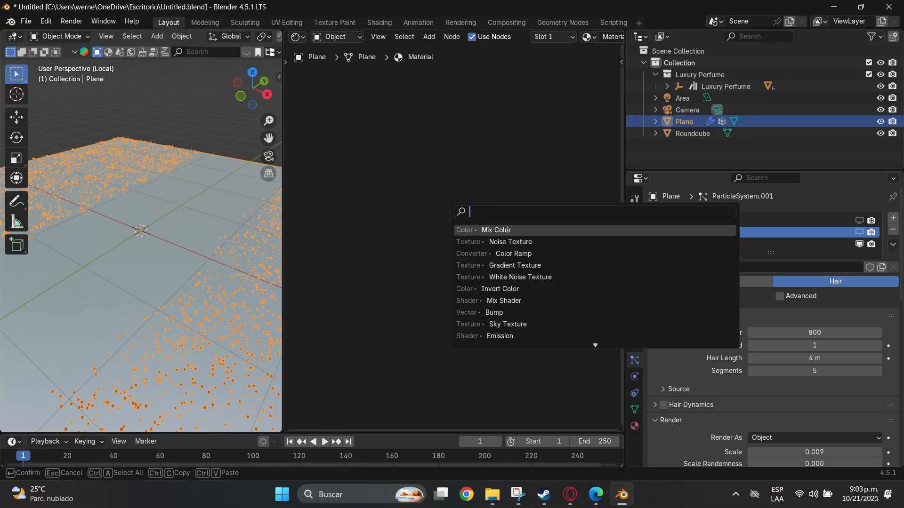
pyautogui.write('g')
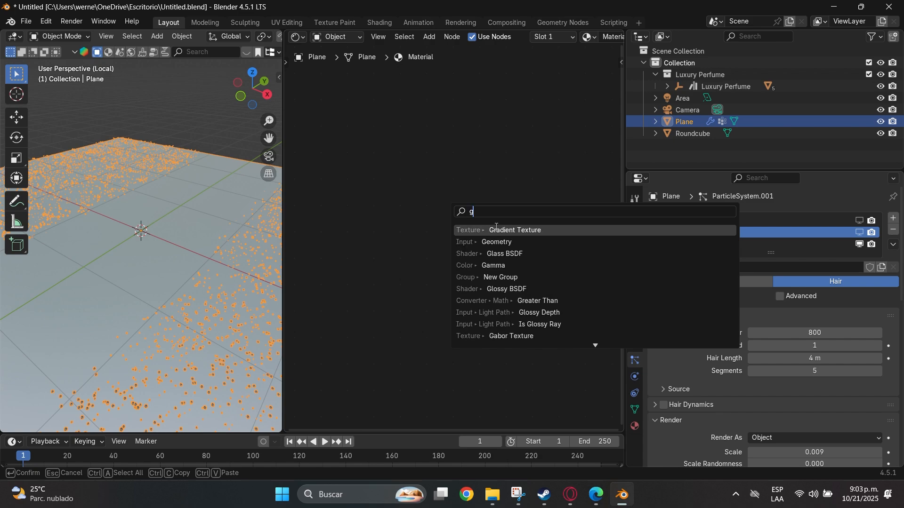
pyautogui.write('radi')
pyautogui.press('Return')
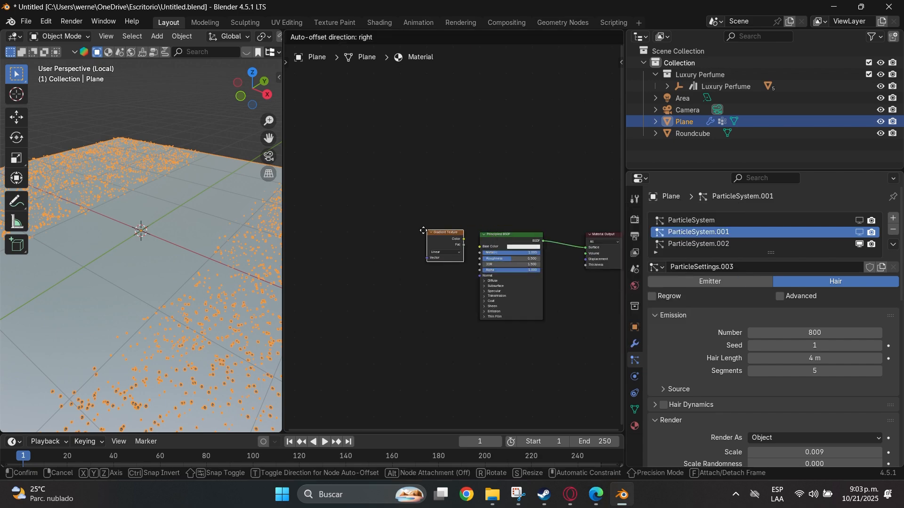
pyautogui.click(345, 241)
# Add a Color Ramp node between the Gradient Texture and the Principled BSDF
pyautogui.hotkey('shift', 'a')
pyautogui.write('color')
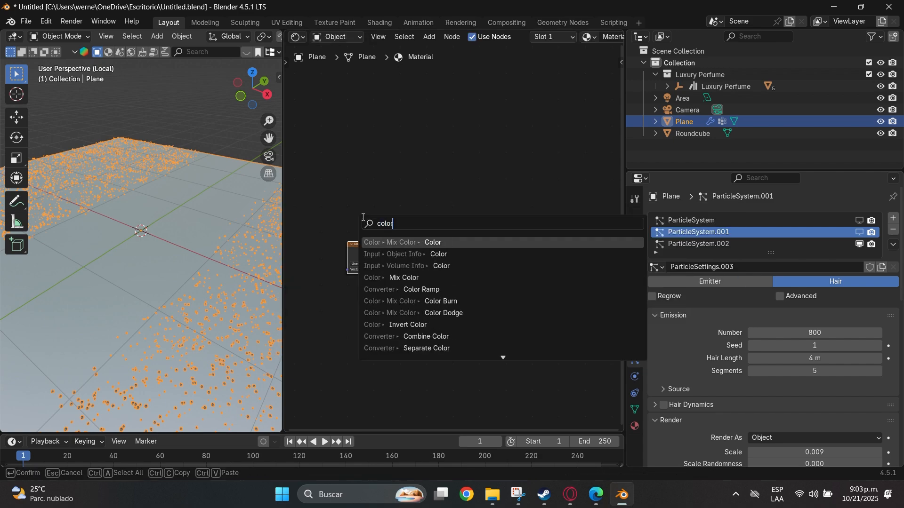
pyautogui.press('Down')
pyautogui.press('Down')
pyautogui.press('Down')
pyautogui.press('Down')
pyautogui.press('Return')
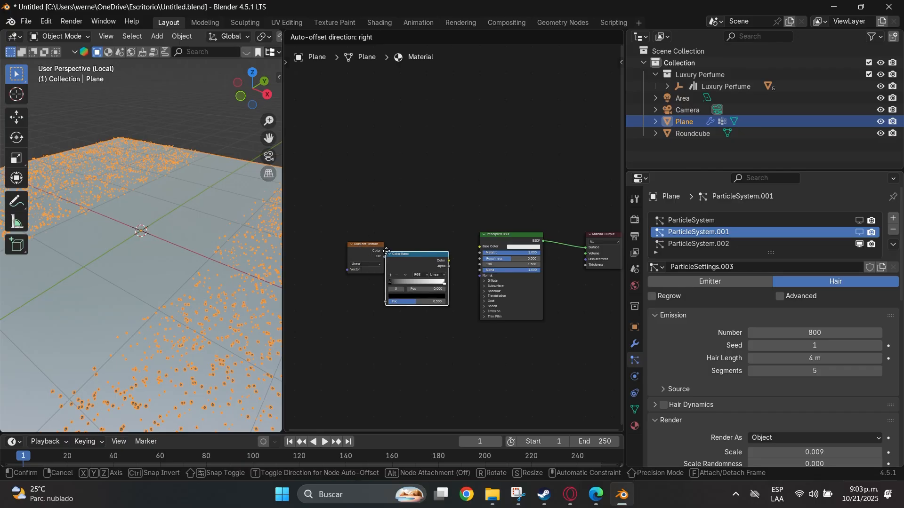
pyautogui.click(386, 251)
# Add Mapping and Texture Coordinate nodes to the Gradient Texture and space the nodes out in a row
pyautogui.click(365, 256)
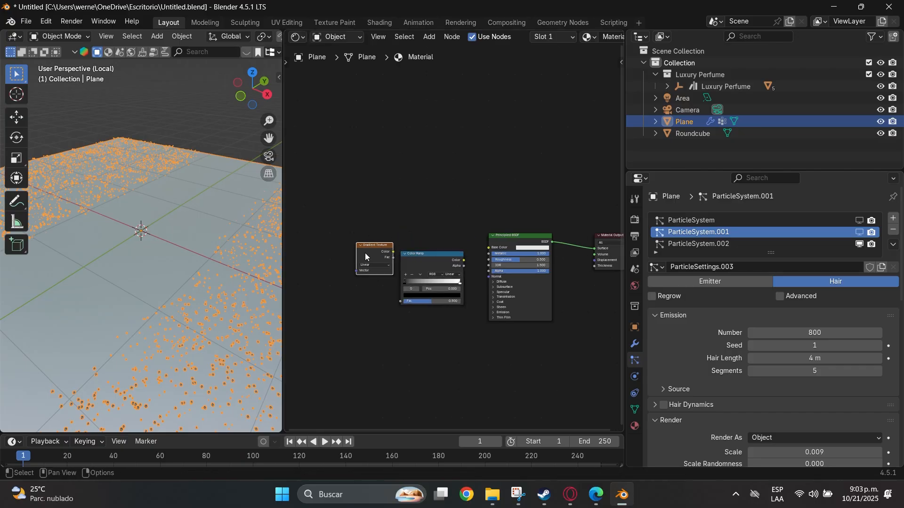
pyautogui.moveTo(365, 257); pyautogui.dragTo(355, 278)
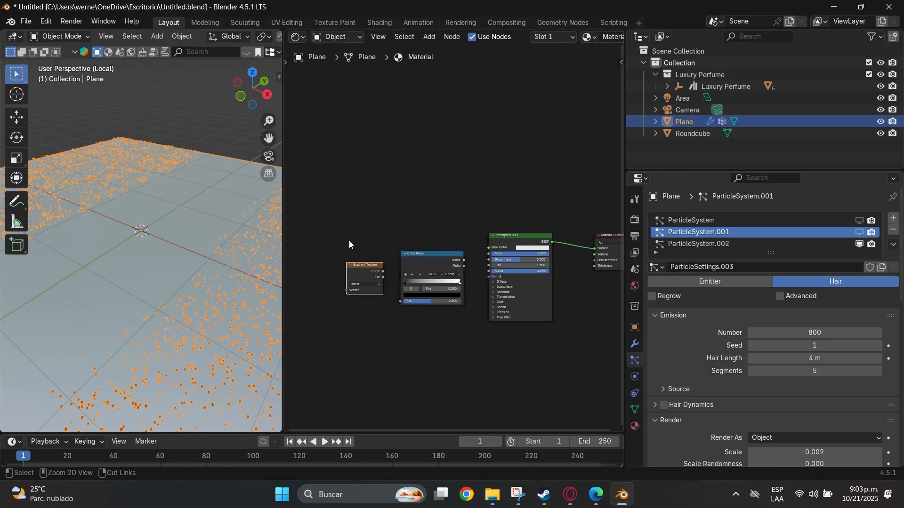
pyautogui.hotkey('ctrl', 't')
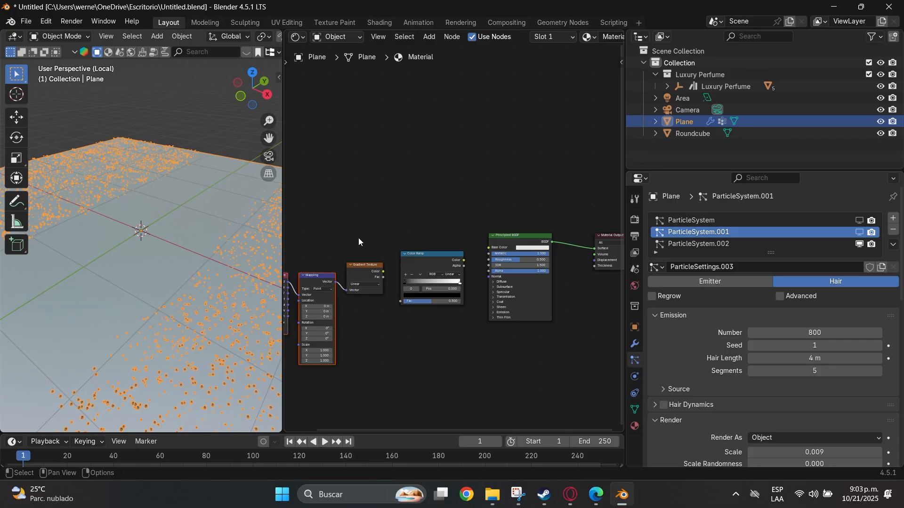
pyautogui.moveTo(407, 224); pyautogui.dragTo(468, 188, button='middle')
pyautogui.moveTo(367, 248); pyautogui.dragTo(360, 217)
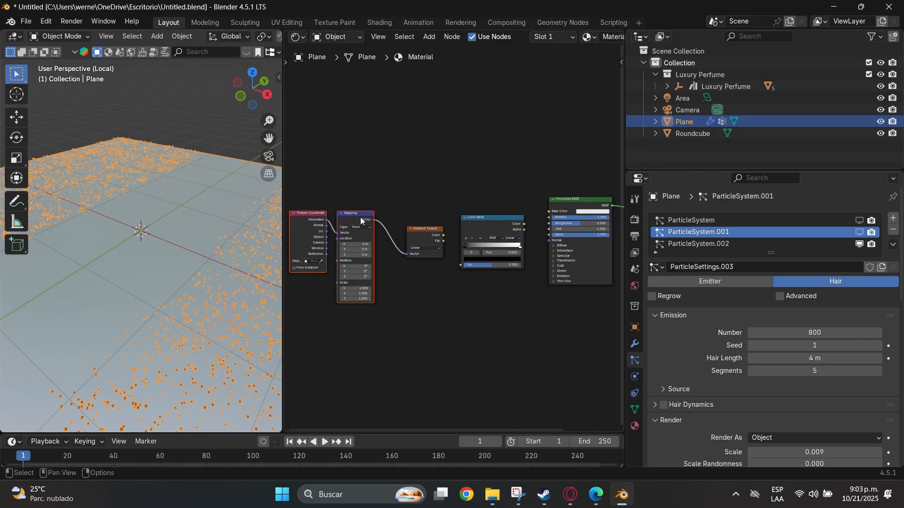
pyautogui.moveTo(426, 231); pyautogui.dragTo(419, 212)
pyautogui.scroll(7, 419, 212)
pyautogui.moveTo(422, 205)
pyautogui.mouseDown(button='middle')
pyautogui.moveTo(453, 227)
pyautogui.moveTo(411, 205)
pyautogui.mouseUp(button='middle')
pyautogui.scroll(-6, 396, 194)
pyautogui.moveTo(361, 241); pyautogui.dragTo(327, 226)
pyautogui.click(388, 198)
pyautogui.moveTo(466, 224); pyautogui.dragTo(407, 228, button='middle')
# Connect the Gradient Texture's Fac output to the Color Ramp's Fac input and preview the Color Ramp on the plane
pyautogui.moveTo(404, 248); pyautogui.dragTo(433, 292)
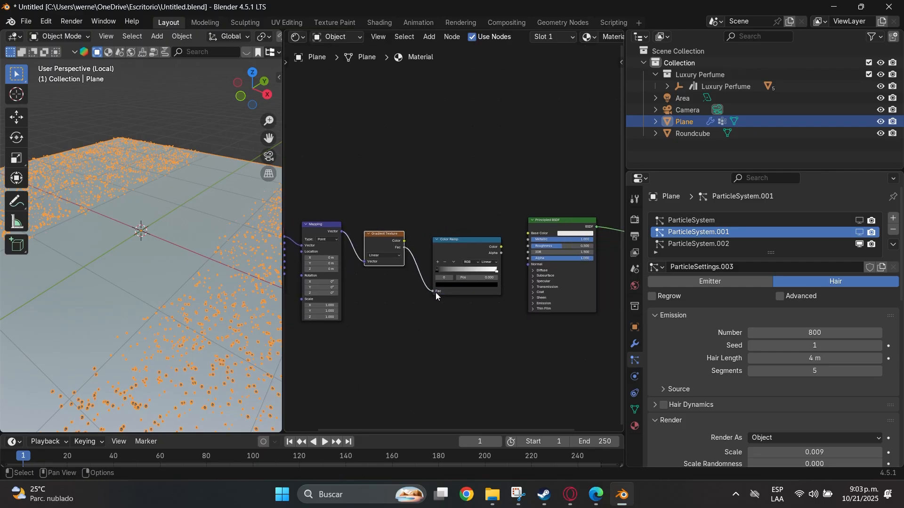
pyautogui.moveTo(516, 239); pyautogui.dragTo(505, 245, button='middle')
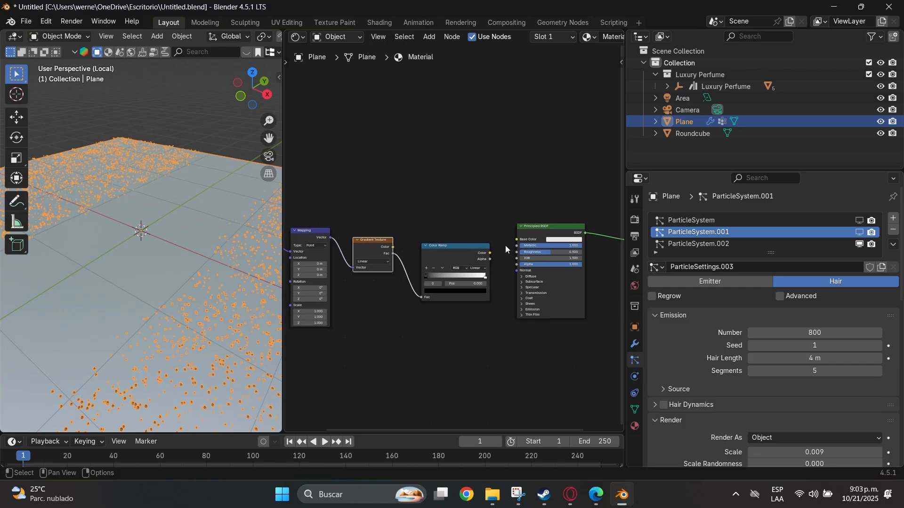
pyautogui.click(449, 248)
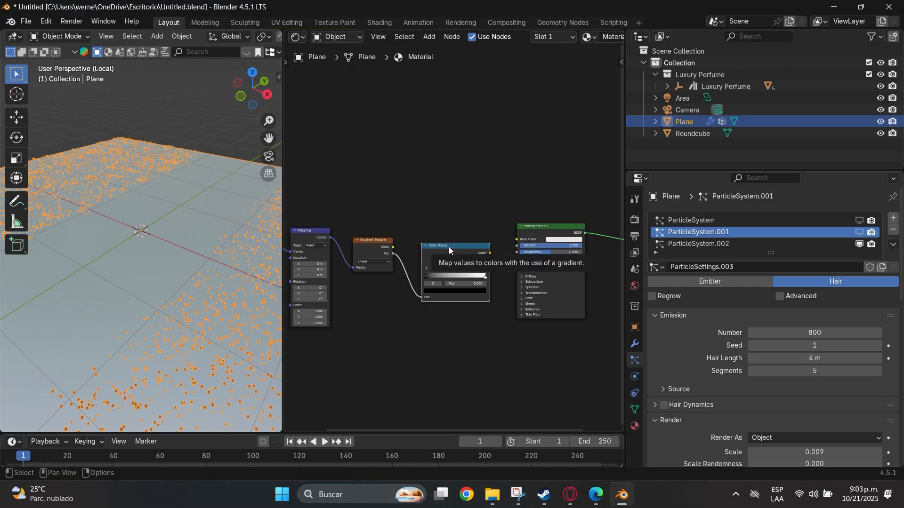
pyautogui.keyDown('ctrl'); pyautogui.keyDown('shift'); pyautogui.click(450, 247); pyautogui.keyUp('shift'); pyautogui.keyUp('ctrl')
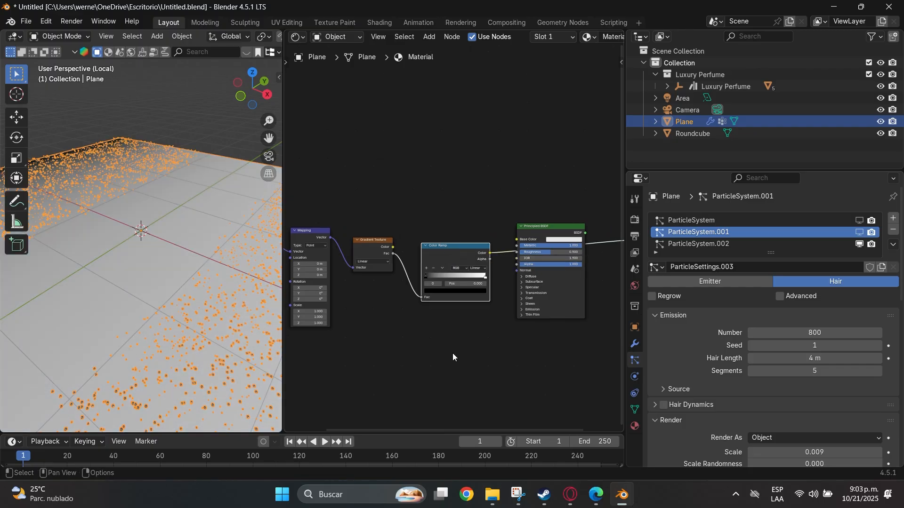
pyautogui.moveTo(170, 192); pyautogui.dragTo(154, 233, button='middle')
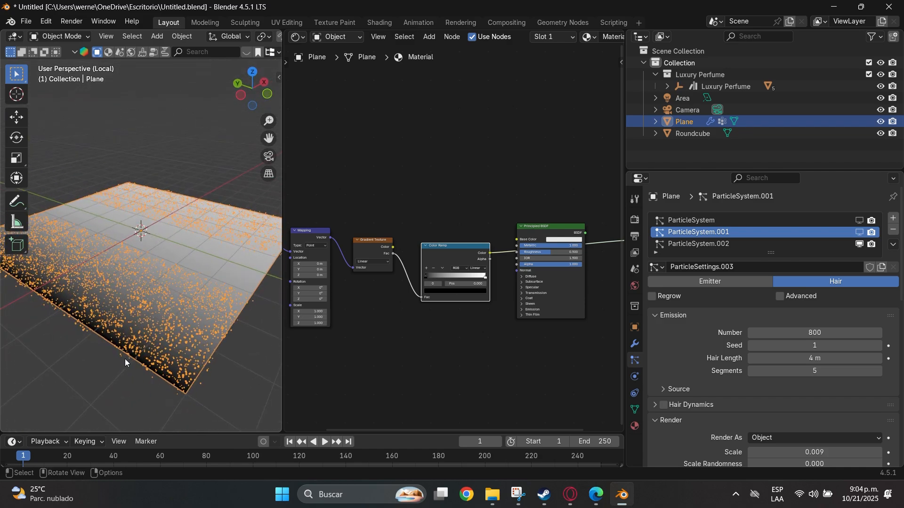
# Reposition the Color Ramp node and try out its black and white stops
pyautogui.scroll(4, 437, 294)
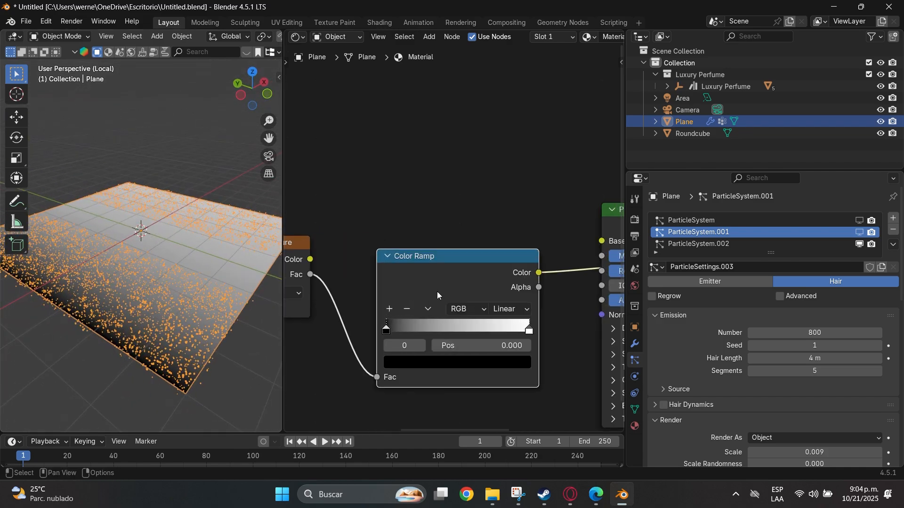
pyautogui.moveTo(429, 273); pyautogui.dragTo(429, 228)
pyautogui.moveTo(382, 284); pyautogui.dragTo(394, 302)
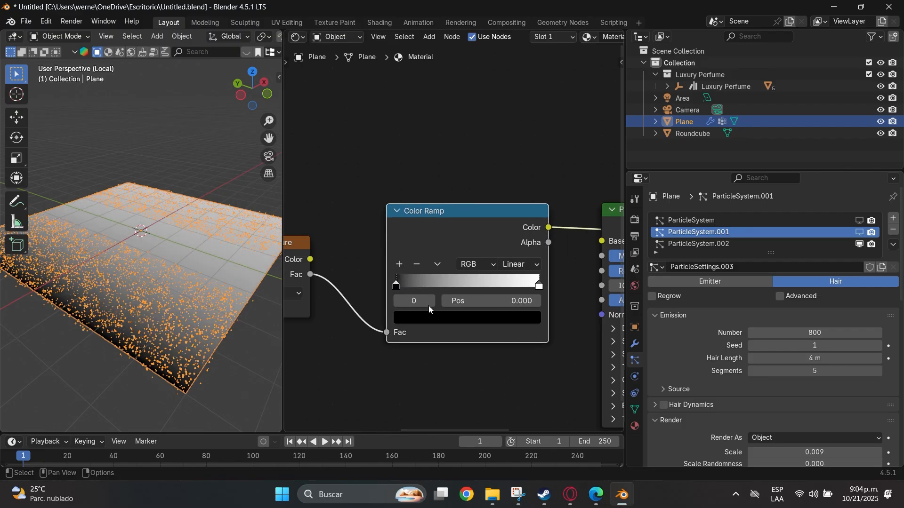
pyautogui.moveTo(541, 285); pyautogui.dragTo(526, 302)
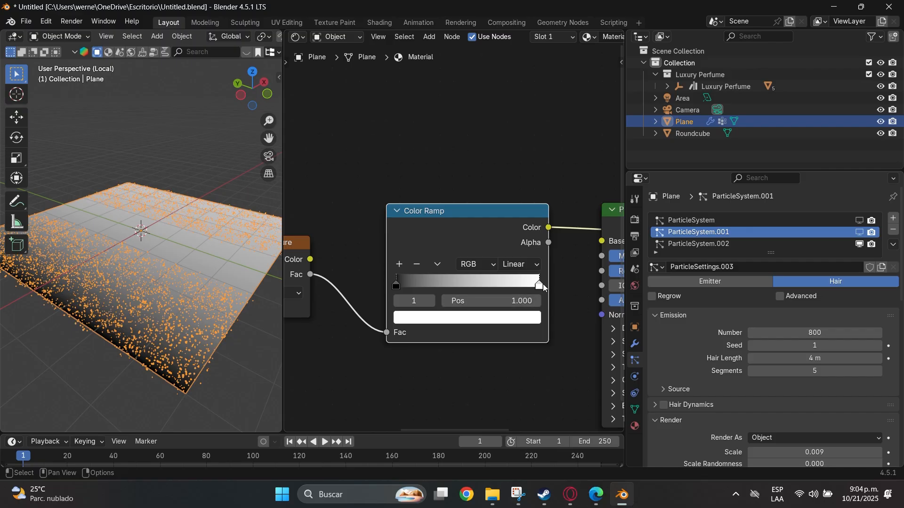
pyautogui.moveTo(517, 287)
pyautogui.mouseDown()
pyautogui.moveTo(429, 287)
pyautogui.moveTo(521, 303)
pyautogui.mouseUp()
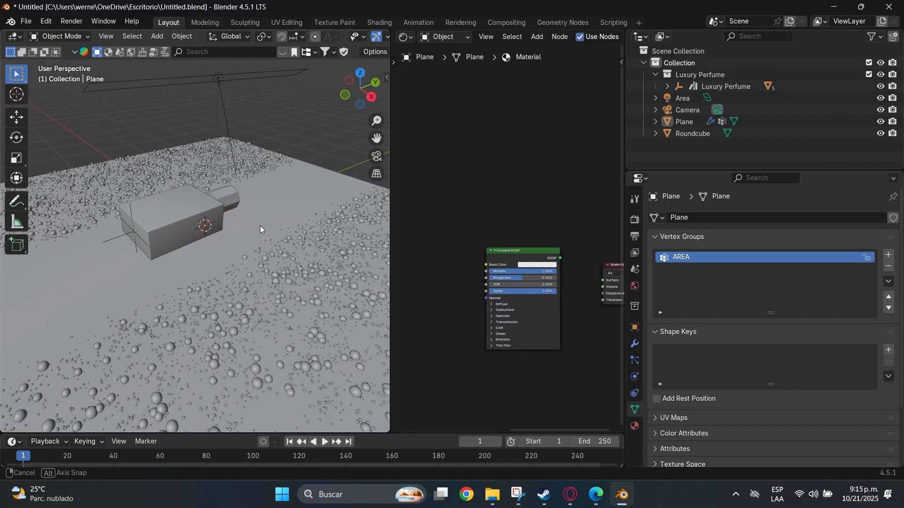
# Show the scene in Material Preview shading, deselect the plane, and bring its Color Ramp node into view
pyautogui.press('z')
pyautogui.click(255, 132)
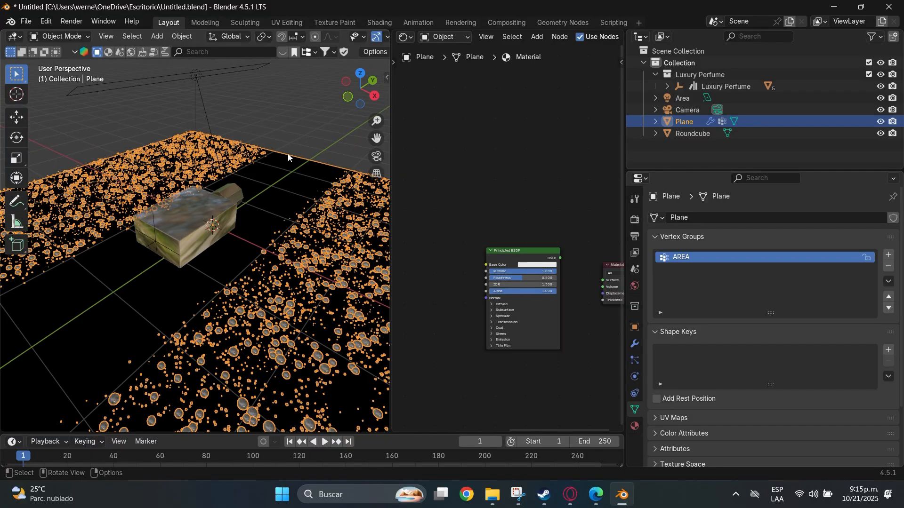
pyautogui.click(358, 203)
pyautogui.scroll(-6, 461, 214)
pyautogui.moveTo(478, 212); pyautogui.dragTo(484, 219, button='middle')
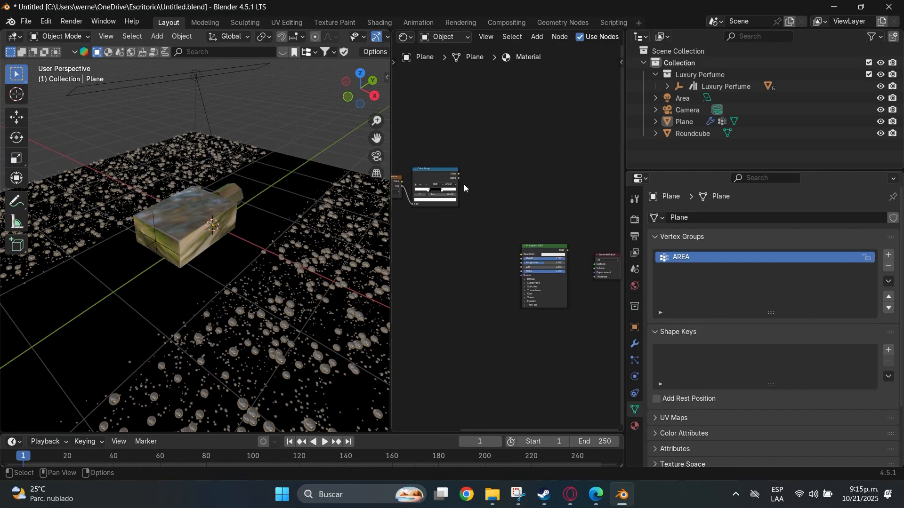
# Preview the Color Ramp's output on the plane and view it down the length of the dark strip
pyautogui.keyDown('ctrl'); pyautogui.keyDown('shift'); pyautogui.click(440, 173); pyautogui.keyUp('shift'); pyautogui.keyUp('ctrl')
pyautogui.moveTo(292, 207); pyautogui.dragTo(353, 194, button='middle')
pyautogui.scroll(5, 412, 199)
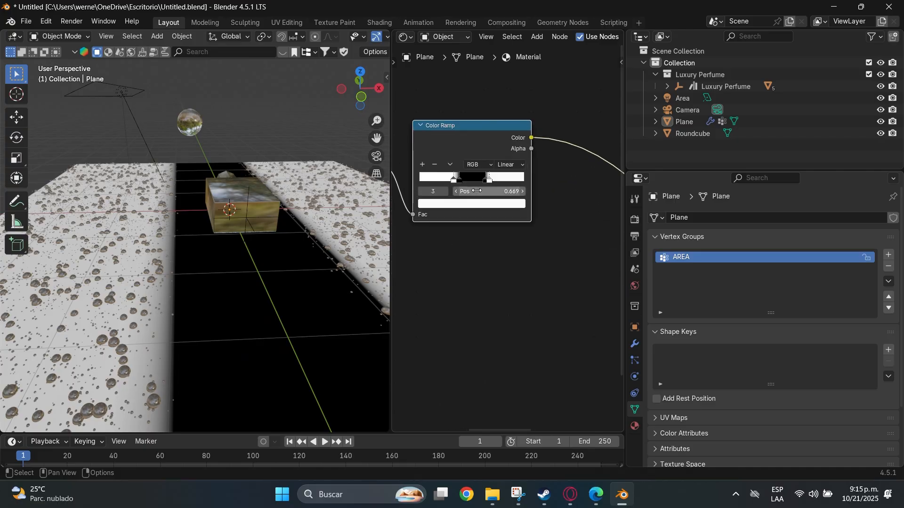
# Soften the mask edges in the Color Ramp by moving the first white stop to 0.302 and the second black stop to 0.622
pyautogui.moveTo(454, 160); pyautogui.dragTo(532, 258, button='middle')
pyautogui.scroll(3, 532, 258)
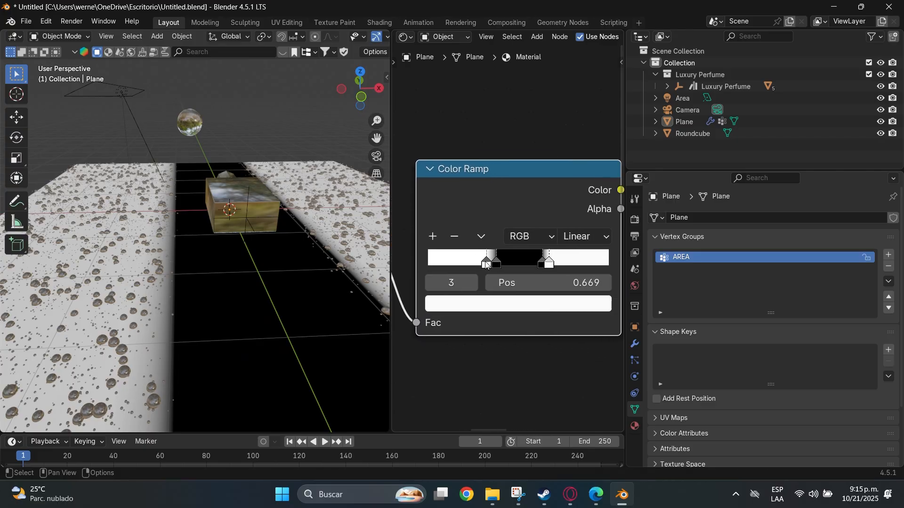
pyautogui.moveTo(486, 265)
pyautogui.mouseDown()
pyautogui.moveTo(475, 263)
pyautogui.moveTo(483, 270)
pyautogui.mouseUp()
pyautogui.moveTo(540, 250); pyautogui.dragTo(495, 252, button='middle')
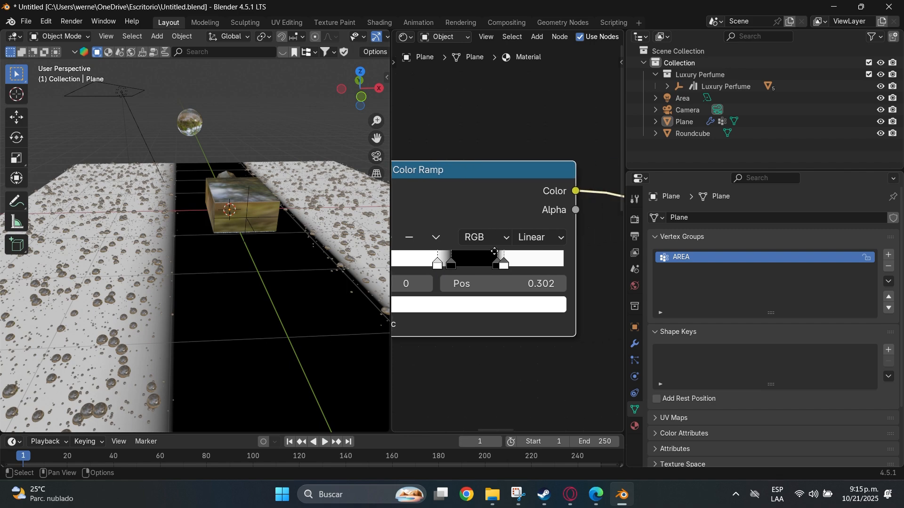
pyautogui.moveTo(495, 265)
pyautogui.mouseDown()
pyautogui.moveTo(469, 256)
pyautogui.moveTo(509, 255)
pyautogui.moveTo(500, 255)
pyautogui.mouseUp()
pyautogui.scroll(-3, 482, 290)
pyautogui.click(504, 253)
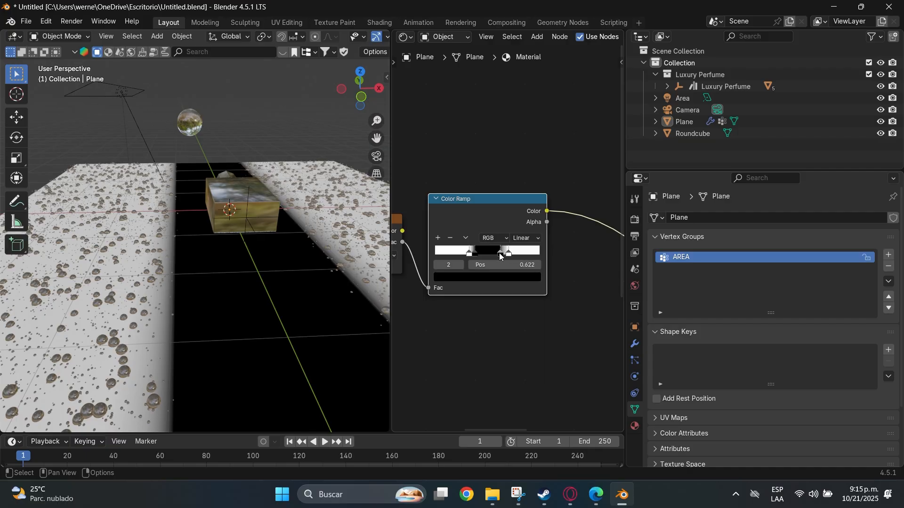
pyautogui.scroll(-7, 224, 257)
pyautogui.moveTo(236, 257); pyautogui.dragTo(258, 252, button='middle')
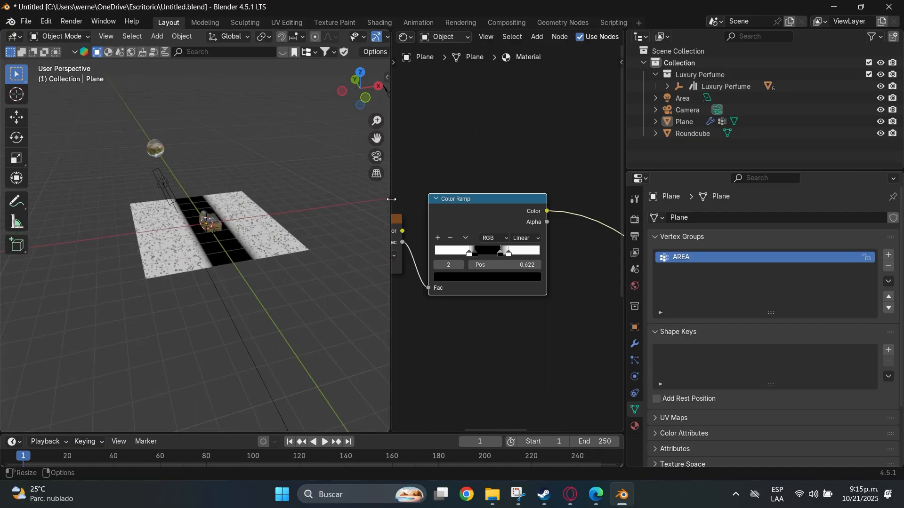
# Widen the Shader Editor and add a Mix node set to Color below the Color Ramp
pyautogui.moveTo(391, 199); pyautogui.dragTo(265, 200)
pyautogui.scroll(-5, 444, 239)
pyautogui.moveTo(457, 260); pyautogui.dragTo(415, 232, button='middle')
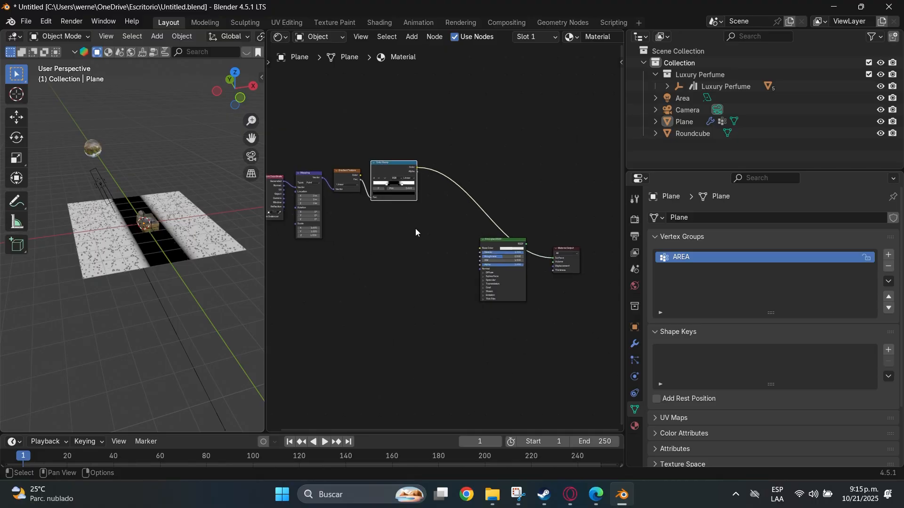
pyautogui.scroll(3, 415, 231)
pyautogui.scroll(4, 124, 182)
pyautogui.moveTo(123, 183); pyautogui.dragTo(282, 259, button='middle')
pyautogui.moveTo(380, 221); pyautogui.dragTo(425, 210, button='middle')
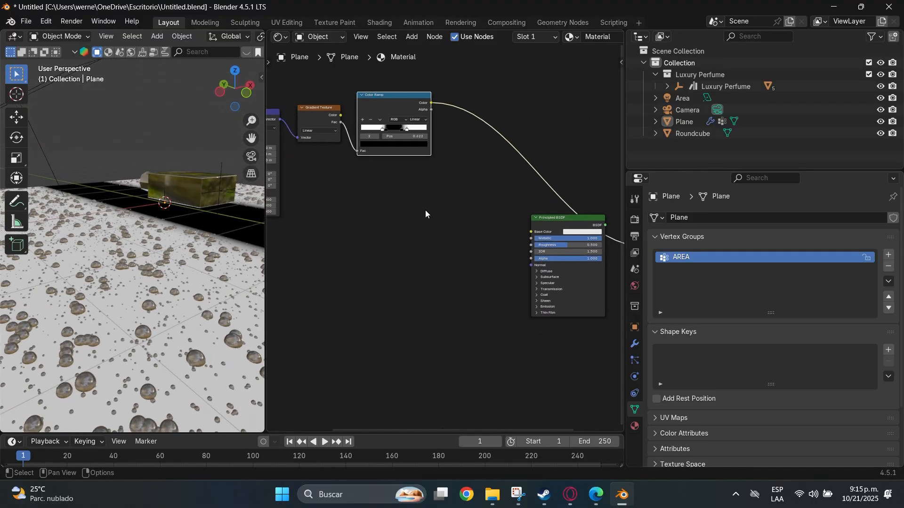
pyautogui.hotkey('shift', 'a')
pyautogui.write('mix')
pyautogui.press('Down')
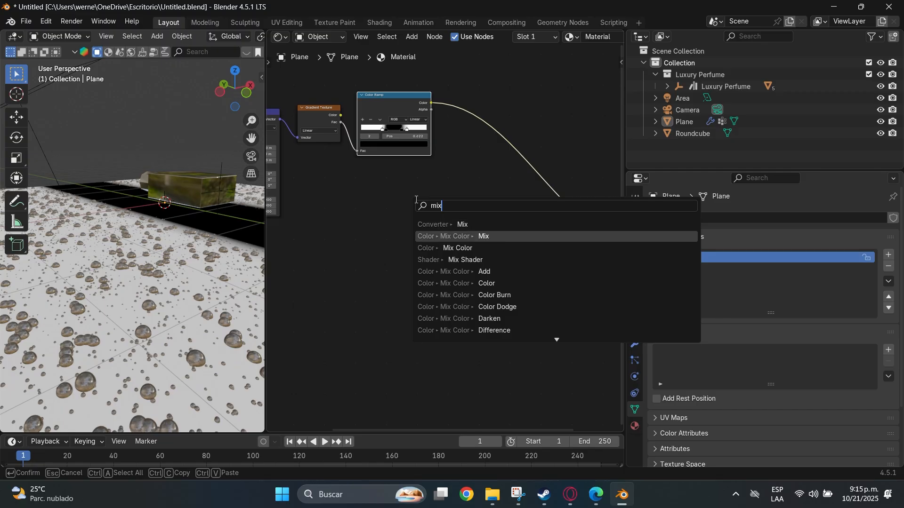
pyautogui.press('Return')
pyautogui.click(406, 280)
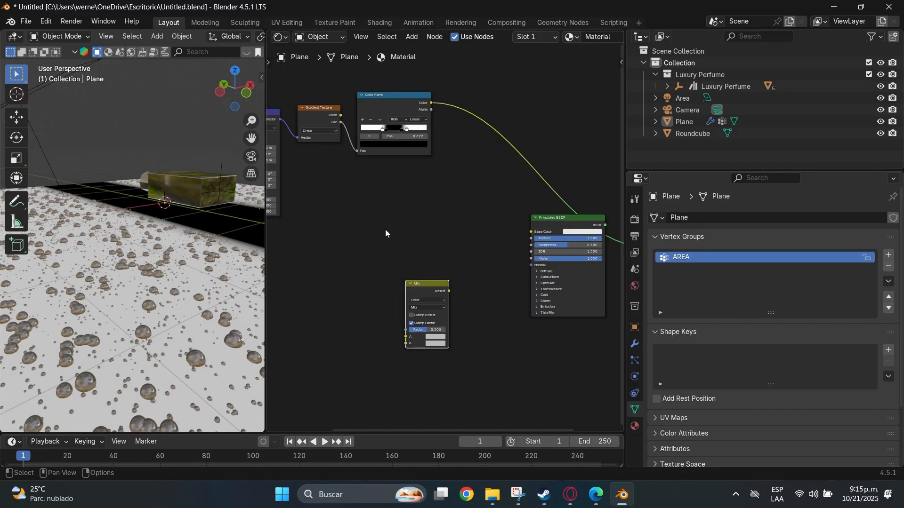
# Add a Noise Texture node and a Voronoi Texture node, stacked beside the Mix node
pyautogui.hotkey('shift', 'a')
pyautogui.write('noise')
pyautogui.press('Return')
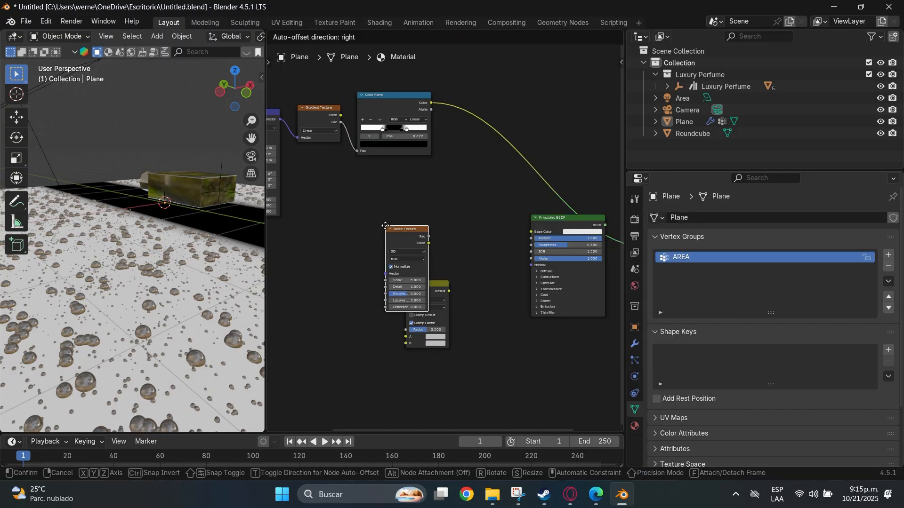
pyautogui.click(328, 198)
pyautogui.hotkey('shift', 'a')
pyautogui.write('voro')
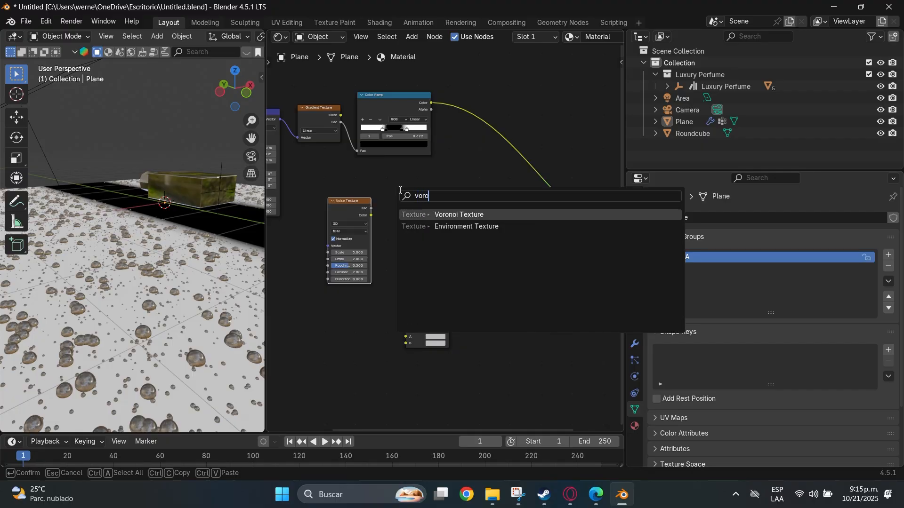
pyautogui.press('Return')
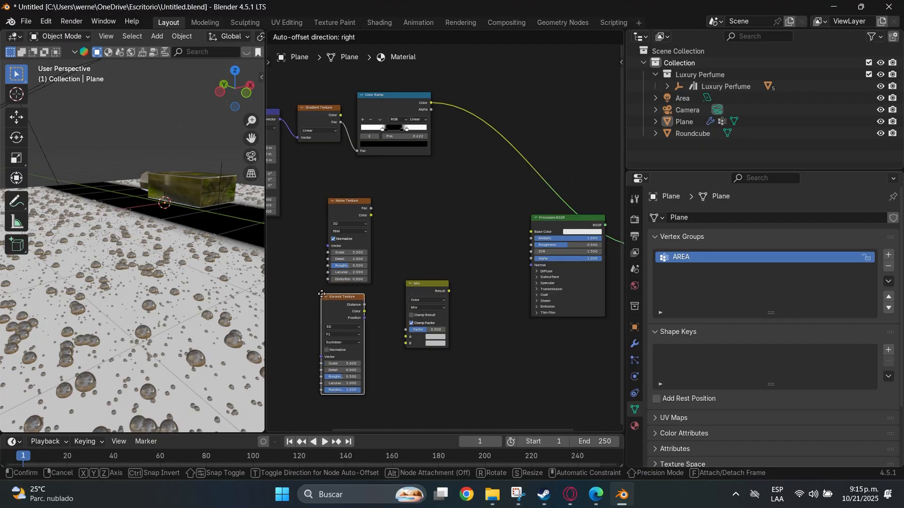
pyautogui.click(344, 293)
# Add Mapping and Texture Coordinate nodes to the Noise Texture and place them beside the two textures
pyautogui.moveTo(354, 288); pyautogui.dragTo(400, 282, button='middle')
pyautogui.hotkey('ctrl', 't')
pyautogui.moveTo(398, 197); pyautogui.dragTo(464, 185, button='middle')
pyautogui.moveTo(417, 191); pyautogui.dragTo(396, 255)
pyautogui.click(436, 226)
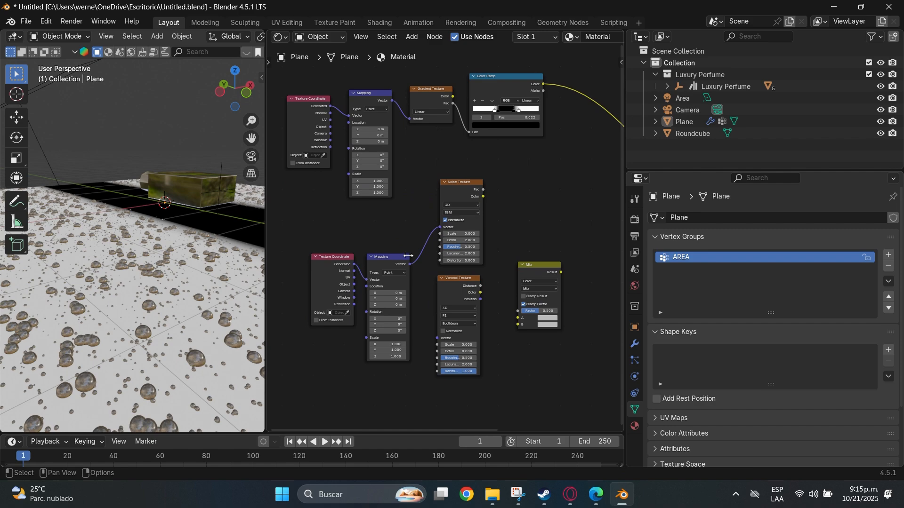
# Connect the new Mapping node's Vector output to the Voronoi Texture's Vector input as well
pyautogui.scroll(2, 408, 256)
pyautogui.moveTo(353, 267); pyautogui.dragTo(385, 251, button='middle')
pyautogui.moveTo(400, 223); pyautogui.dragTo(399, 228)
pyautogui.moveTo(396, 248); pyautogui.dragTo(404, 229)
pyautogui.moveTo(450, 218); pyautogui.dragTo(435, 216, button='middle')
pyautogui.scroll(-3, 472, 269)
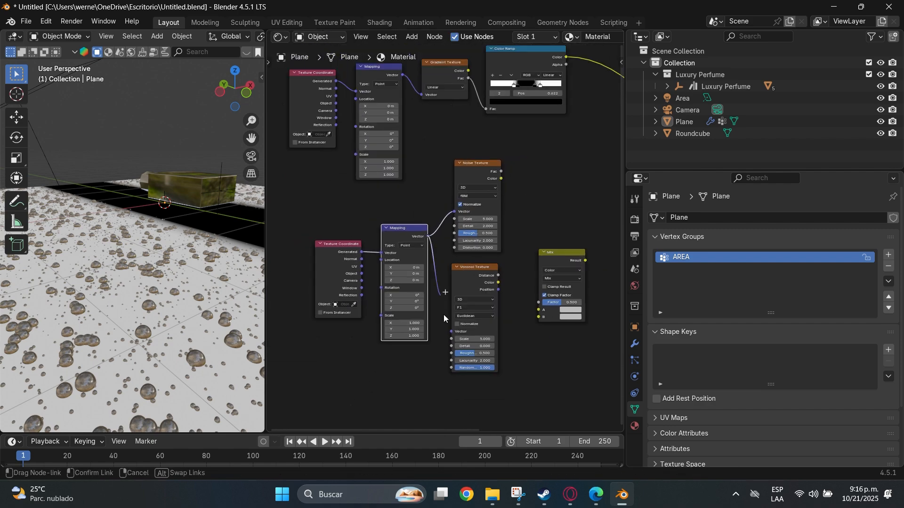
pyautogui.moveTo(517, 254); pyautogui.dragTo(398, 269, button='middle')
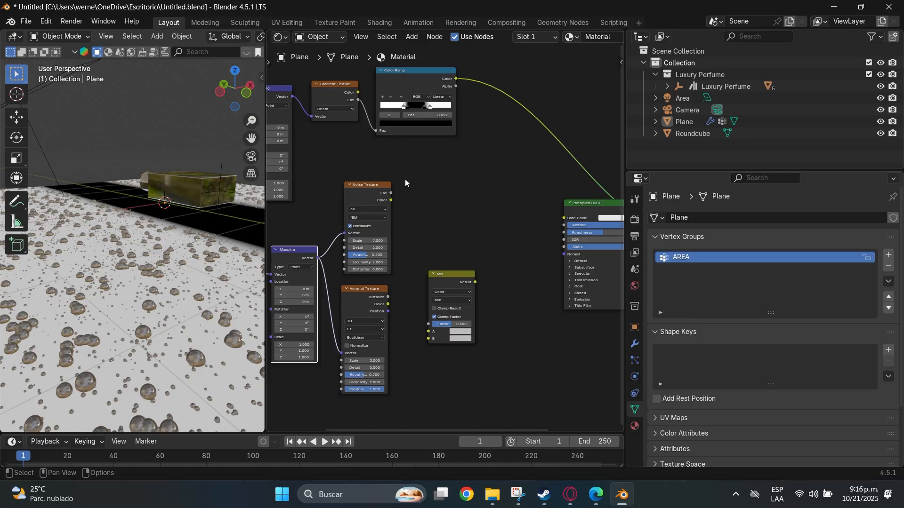
# Space out the Noise Texture, Voronoi Texture and their shared Mapping node
pyautogui.moveTo(388, 185); pyautogui.dragTo(389, 181)
pyautogui.moveTo(359, 298); pyautogui.dragTo(359, 301)
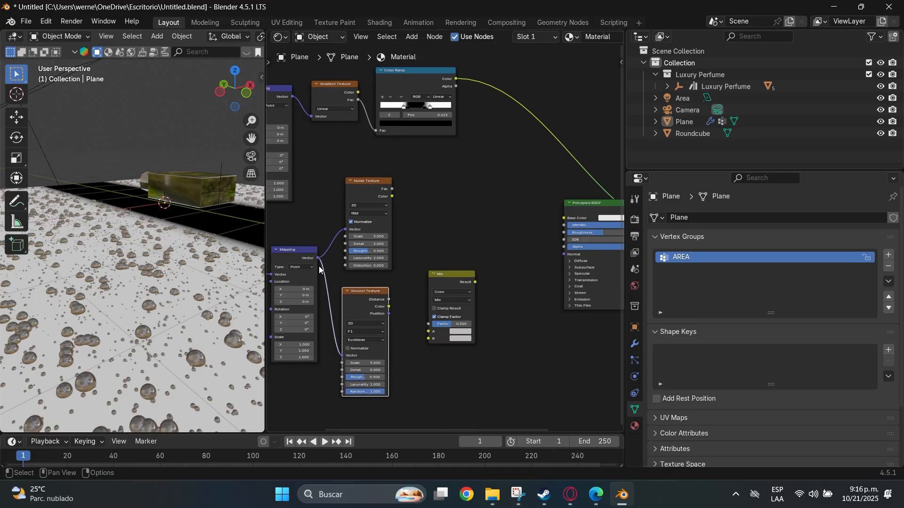
pyautogui.moveTo(299, 249); pyautogui.dragTo(304, 245)
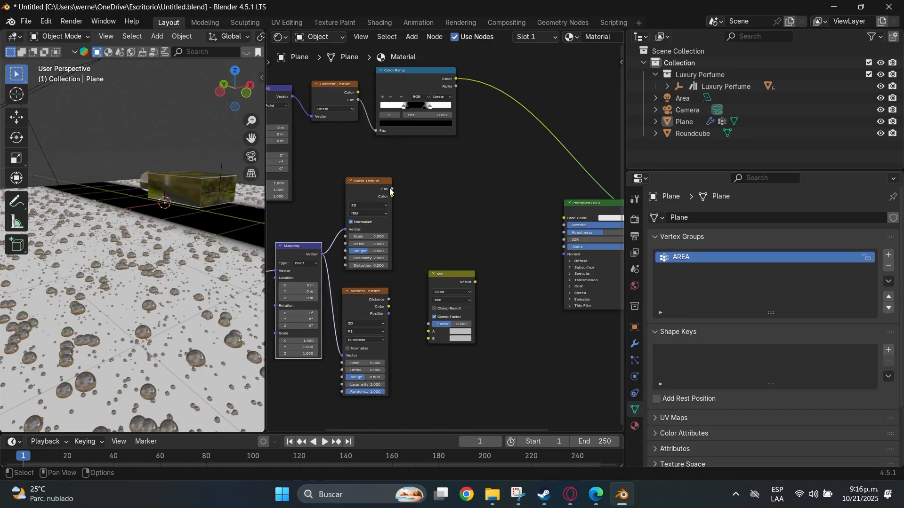
# Connect Noise Fac to Mix input A, Voronoi Distance to input B, and the Mix Result to the Principled BSDF's Roughness
pyautogui.moveTo(392, 188); pyautogui.dragTo(428, 332)
pyautogui.moveTo(389, 300); pyautogui.dragTo(391, 302)
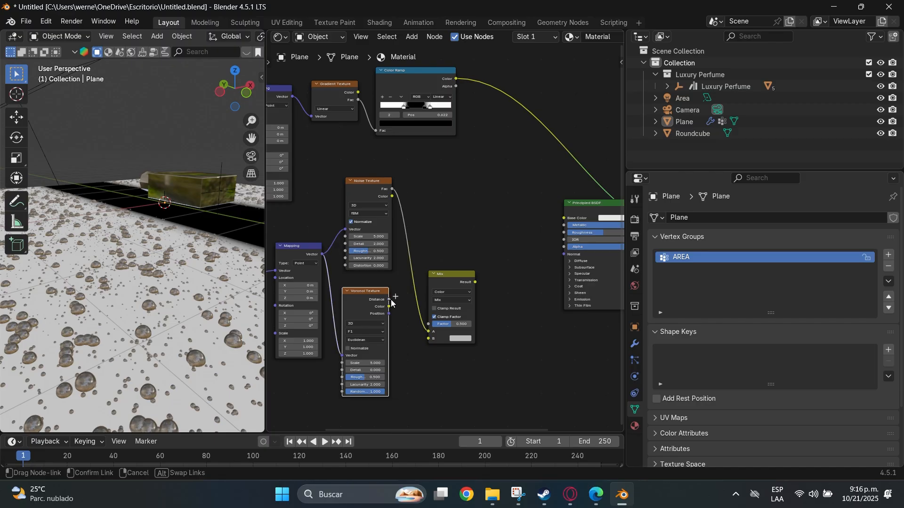
pyautogui.moveTo(464, 269); pyautogui.dragTo(438, 264, button='middle')
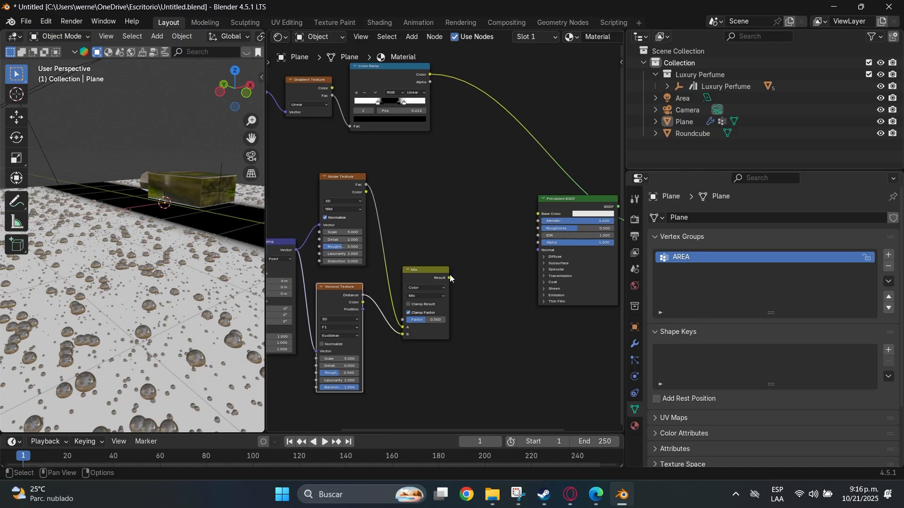
pyautogui.moveTo(450, 278); pyautogui.dragTo(535, 231)
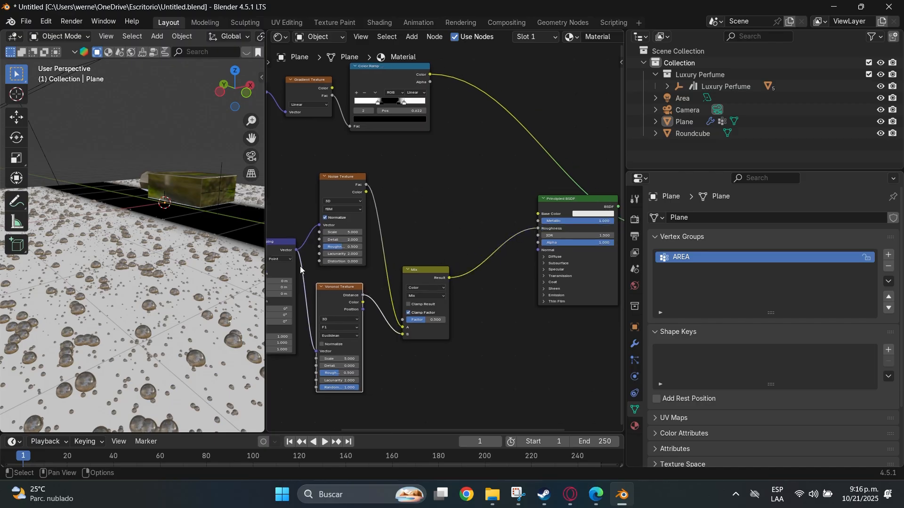
# Move the Principled BSDF closer to the Mix node and preview its shader on the plane
pyautogui.moveTo(452, 212); pyautogui.dragTo(400, 229, button='middle')
pyautogui.moveTo(538, 216); pyautogui.dragTo(517, 215, button='middle')
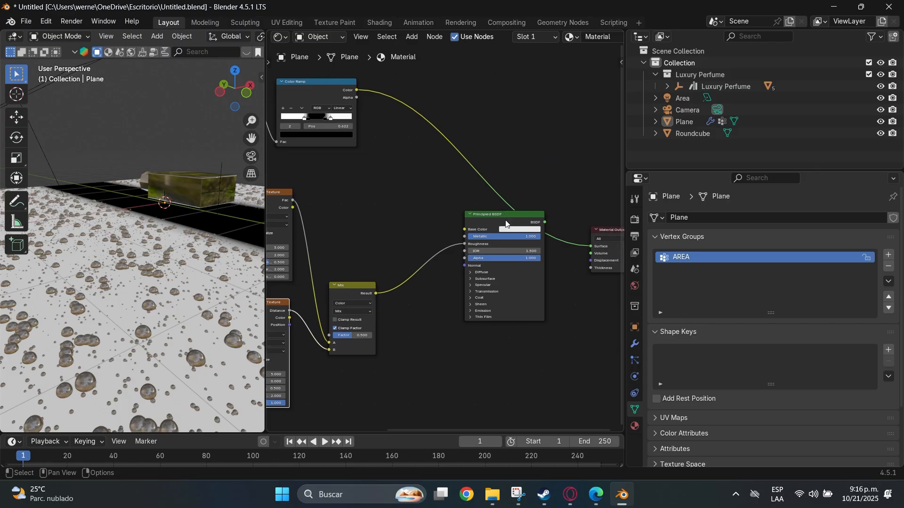
pyautogui.moveTo(517, 215); pyautogui.dragTo(444, 237)
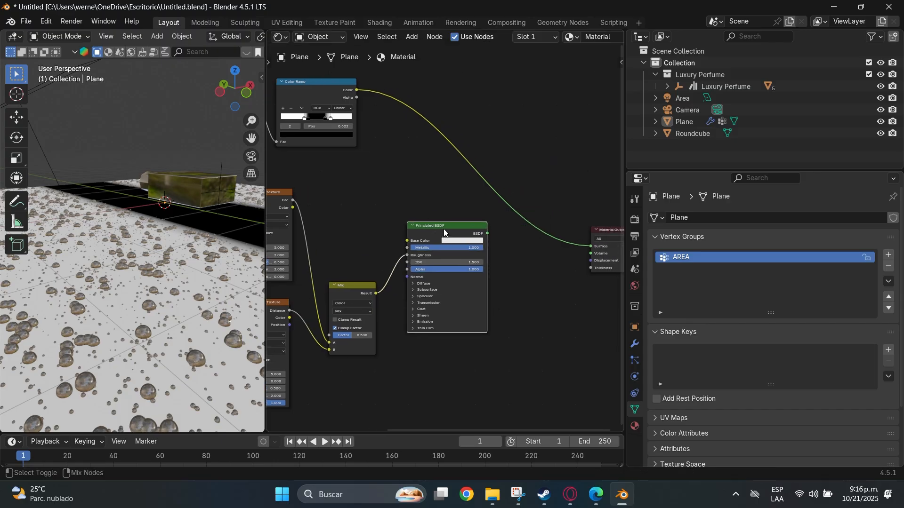
pyautogui.keyDown('ctrl'); pyautogui.keyDown('shift'); pyautogui.click(444, 229); pyautogui.keyUp('shift'); pyautogui.keyUp('ctrl')
pyautogui.moveTo(177, 221)
pyautogui.mouseDown(button='middle')
pyautogui.moveTo(160, 251)
pyautogui.moveTo(177, 230)
pyautogui.moveTo(171, 241)
pyautogui.mouseUp(button='middle')
pyautogui.scroll(-3, 171, 241)
pyautogui.moveTo(419, 209); pyautogui.dragTo(553, 167, button='middle')
pyautogui.scroll(5, 444, 237)
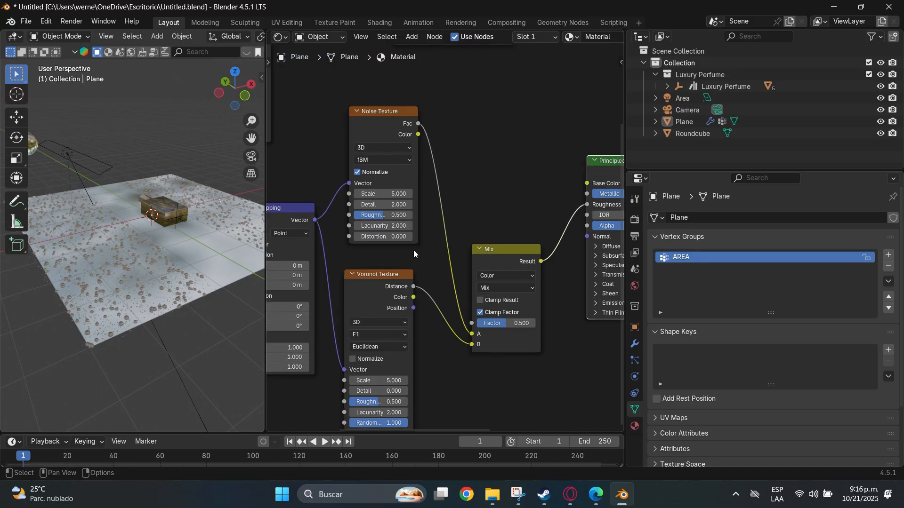
# Set the texture Mapping node's X, Y and Z scale to 10
pyautogui.moveTo(413, 250); pyautogui.dragTo(536, 199, button='middle')
pyautogui.click(414, 296)
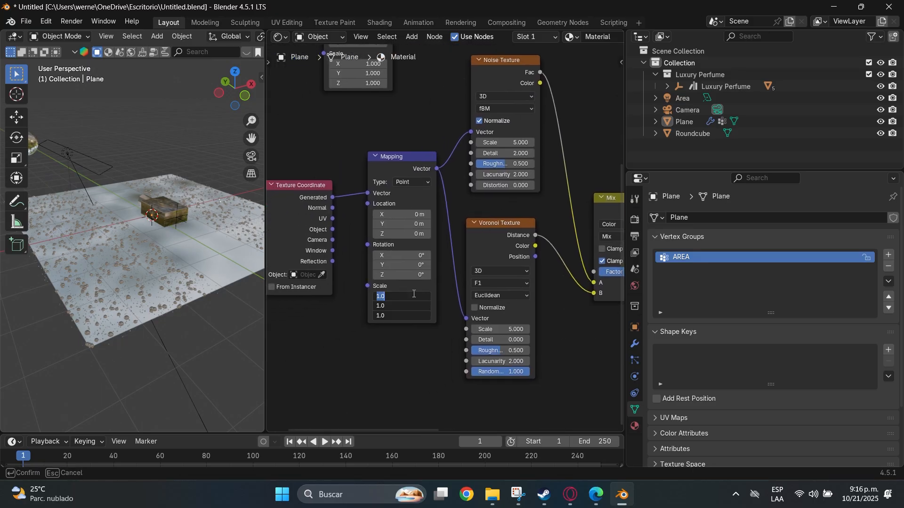
pyautogui.write('10')
pyautogui.press('Return')
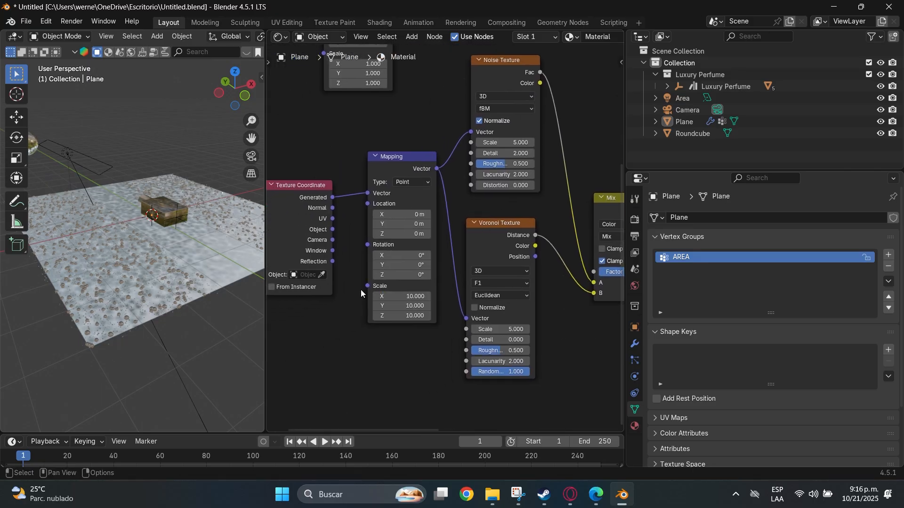
# Add a Value node set to 10 below the Texture Coordinate node and connect it to the Mapping node's Scale
pyautogui.hotkey('shift', 'a')
pyautogui.write('vale')
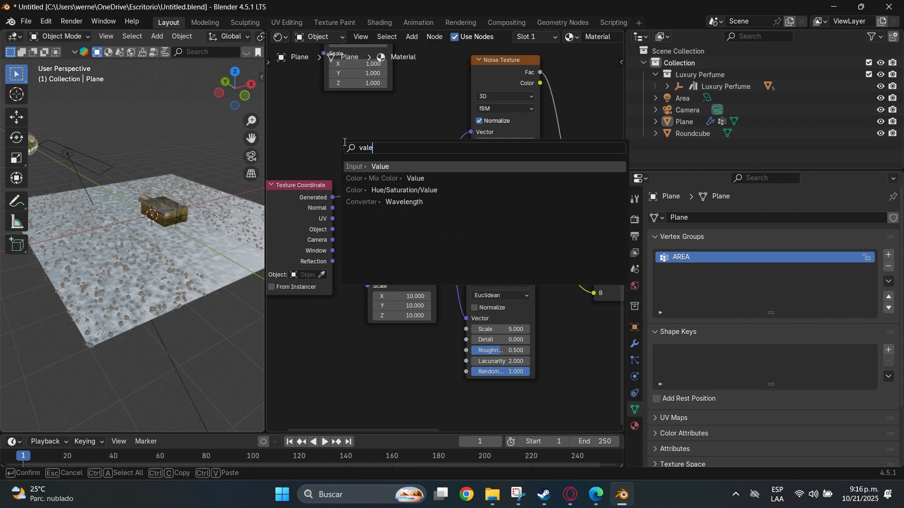
pyautogui.press('Return')
pyautogui.click(279, 328)
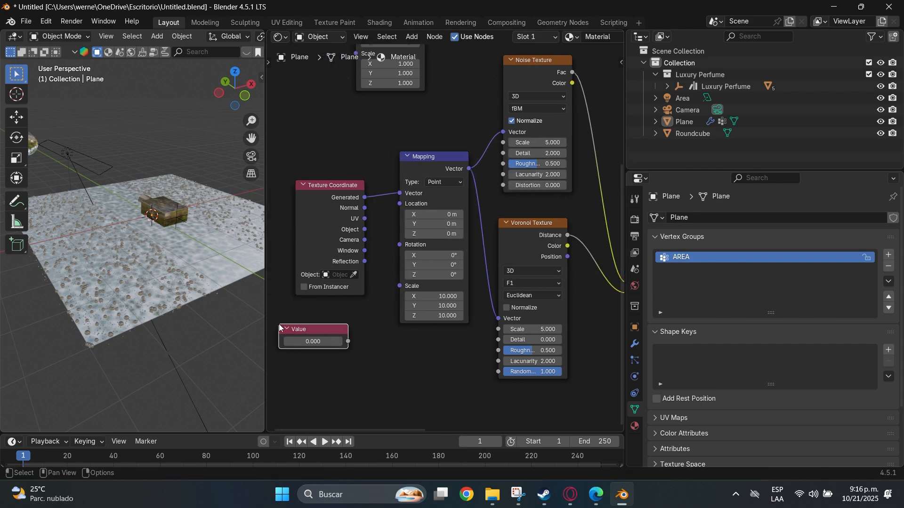
pyautogui.click(317, 341)
pyautogui.write('1')
pyautogui.moveTo(391, 295); pyautogui.dragTo(399, 285)
pyautogui.moveTo(313, 328); pyautogui.dragTo(327, 314)
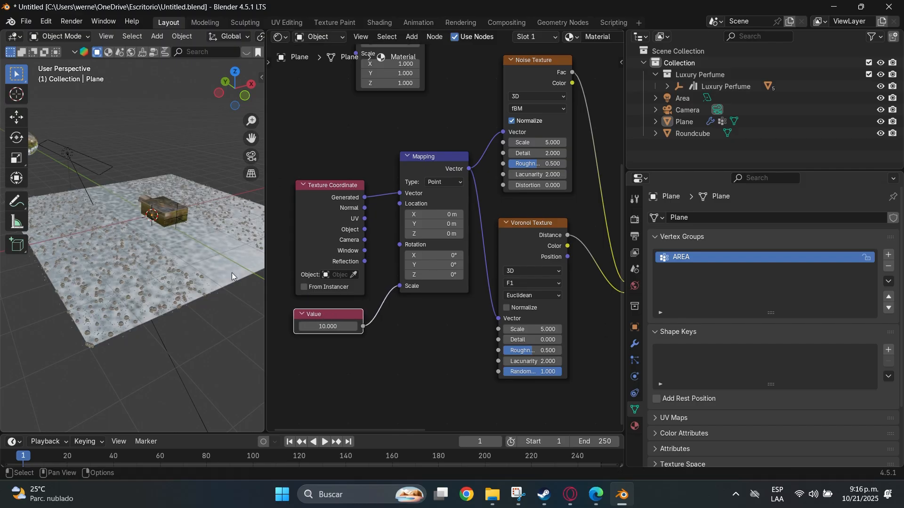
pyautogui.moveTo(176, 265); pyautogui.dragTo(166, 222, button='middle')
pyautogui.scroll(-3, 168, 247)
pyautogui.scroll(8, 167, 246)
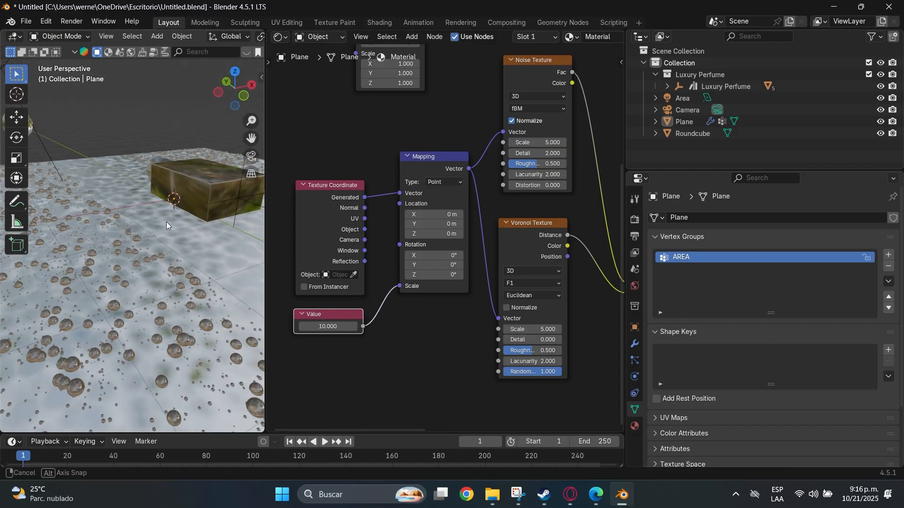
# Insert a Color Ramp node on the link between the Mix Result and the Principled BSDF's Roughness
pyautogui.moveTo(517, 238); pyautogui.dragTo(404, 241, button='middle')
pyautogui.moveTo(551, 232); pyautogui.dragTo(420, 266, button='middle')
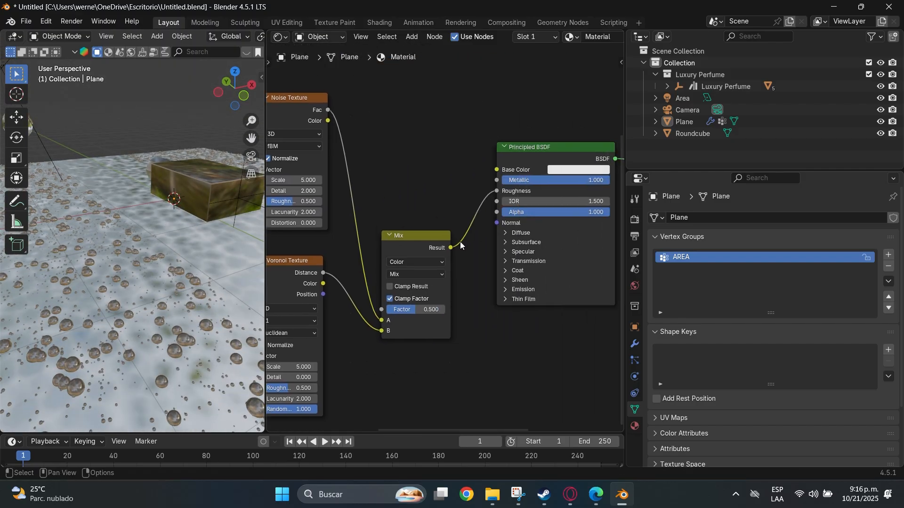
pyautogui.moveTo(487, 192); pyautogui.dragTo(346, 243, button='middle')
pyautogui.hotkey('shift', 'a')
pyautogui.write('color')
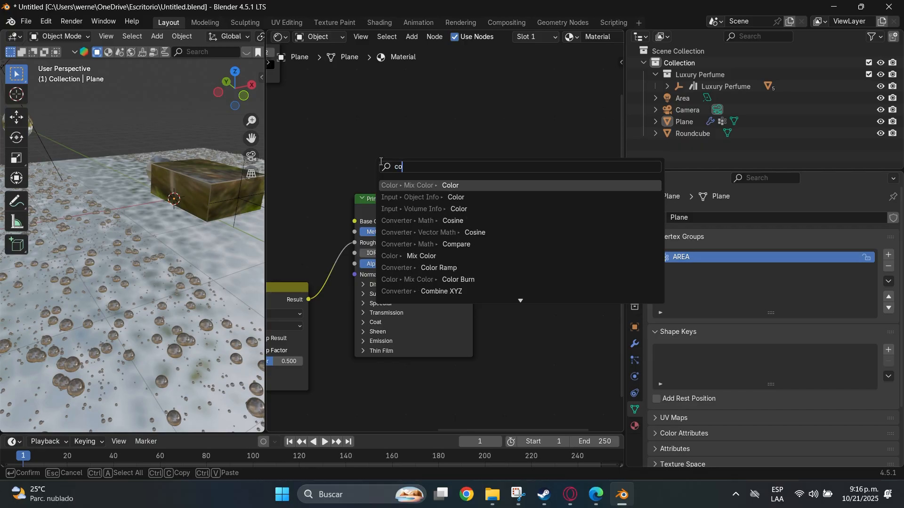
pyautogui.press('Down')
pyautogui.press('Down')
pyautogui.press('Down')
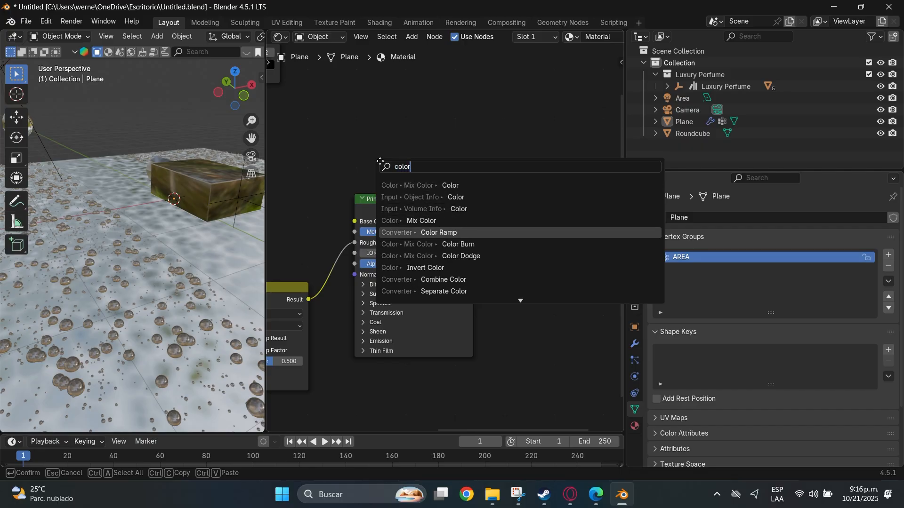
pyautogui.press('Return')
pyautogui.click(295, 214)
pyautogui.moveTo(368, 221); pyautogui.dragTo(375, 230)
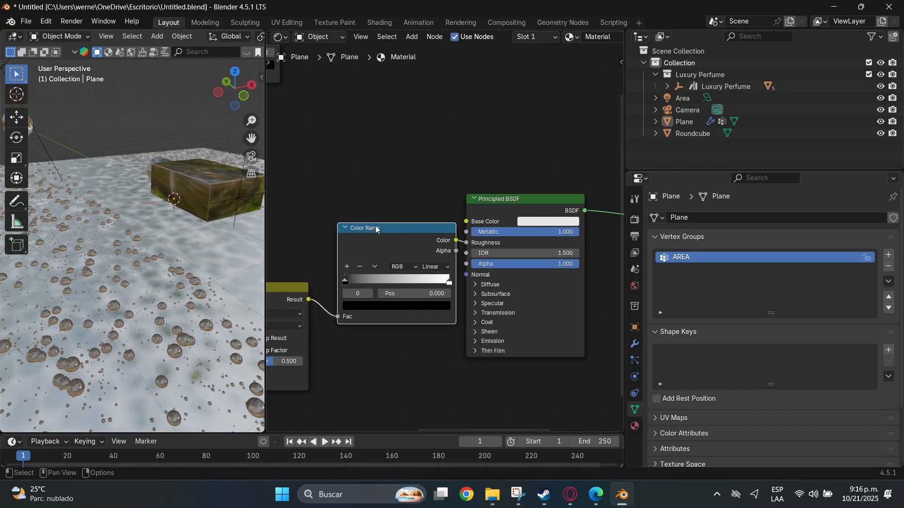
# Increase the roughness contrast by moving the new Color Ramp's black stop near the middle and its white stop to 0.735
pyautogui.moveTo(334, 265); pyautogui.dragTo(378, 258, button='middle')
pyautogui.moveTo(387, 276); pyautogui.dragTo(465, 274)
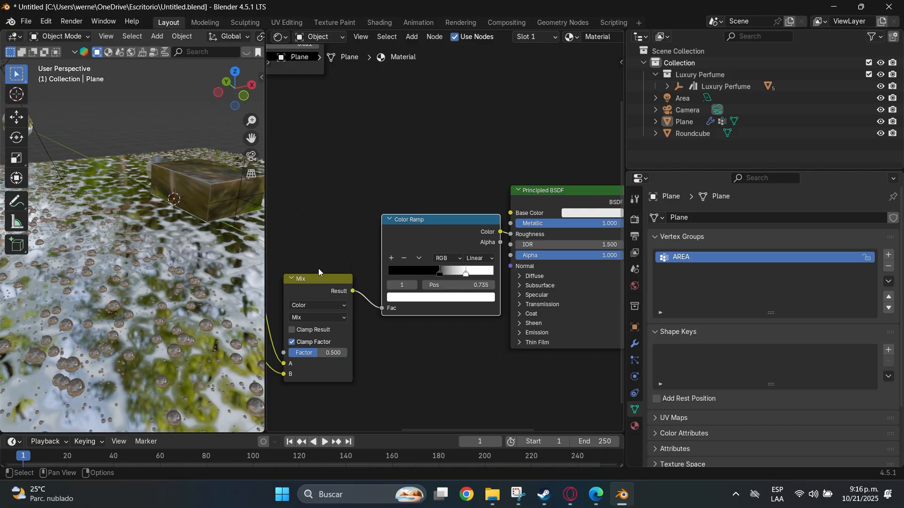
pyautogui.moveTo(147, 241); pyautogui.dragTo(147, 229, button='middle')
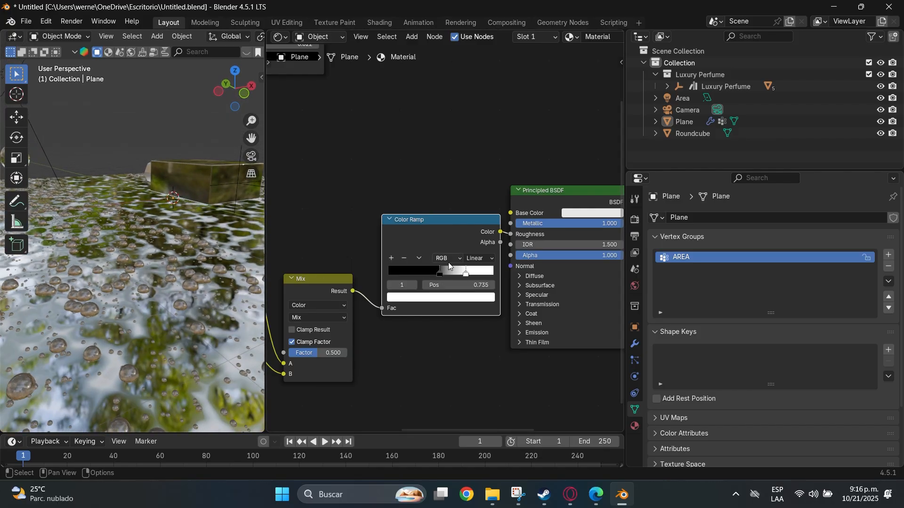
# Move the roughness Color Ramp's white stop to 0.855 and its black stop to 0.527, recoloring the black stop dark grey
pyautogui.moveTo(467, 273); pyautogui.dragTo(445, 282)
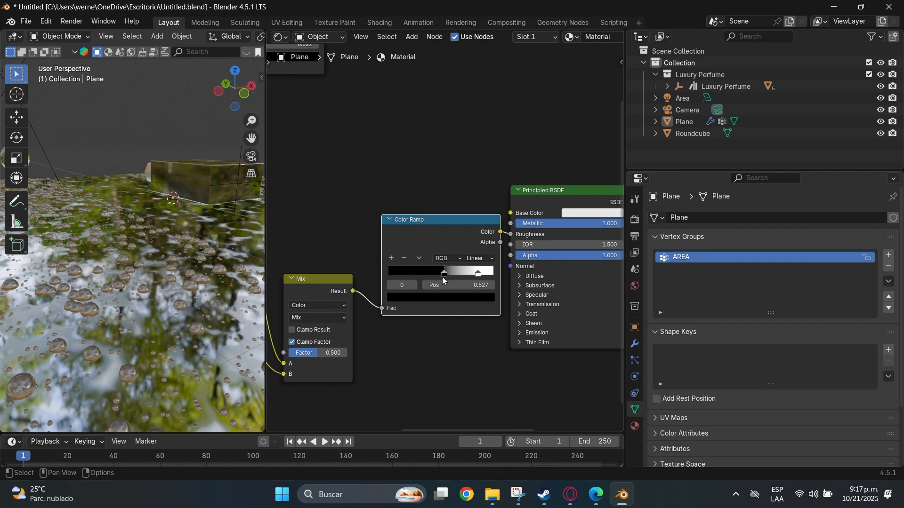
pyautogui.scroll(2, 444, 273)
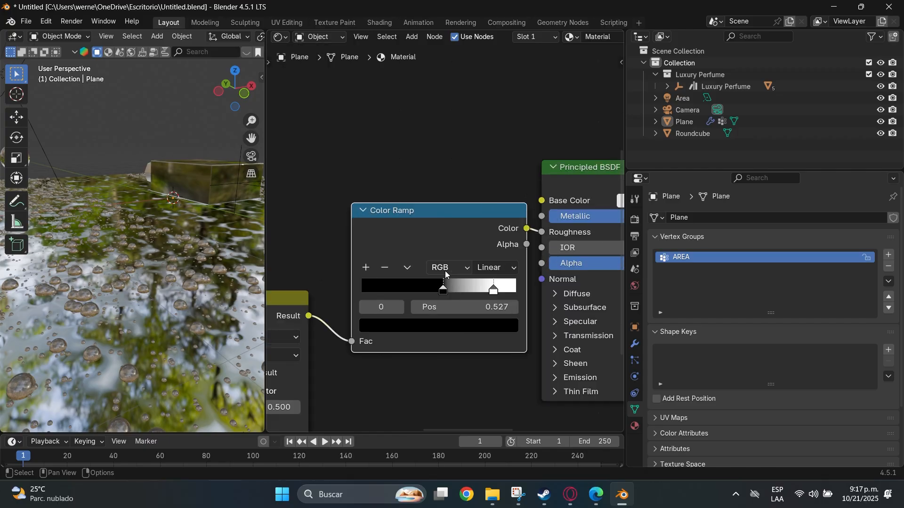
pyautogui.click(437, 318)
pyautogui.moveTo(495, 199); pyautogui.dragTo(492, 184)
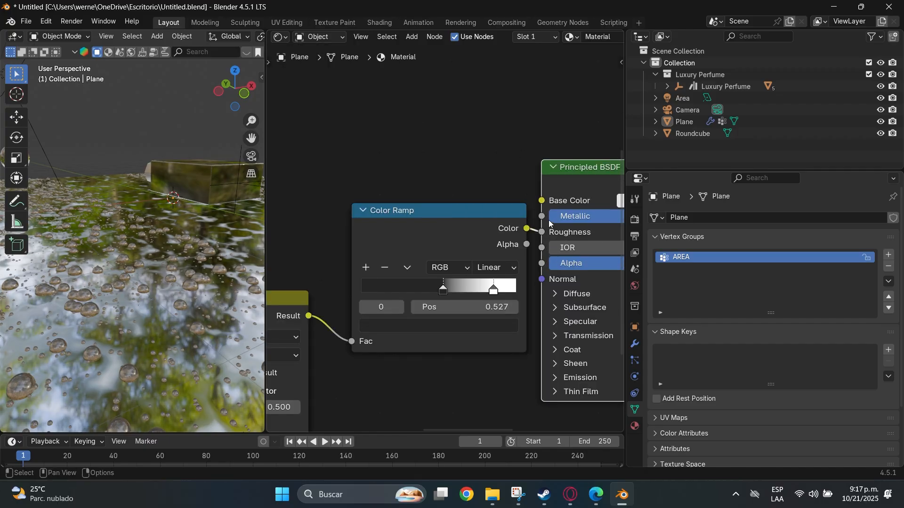
# Darken the roughness Color Ramp's white stop to light grey and move its dark stop to 0.444
pyautogui.click(493, 288)
pyautogui.click(486, 326)
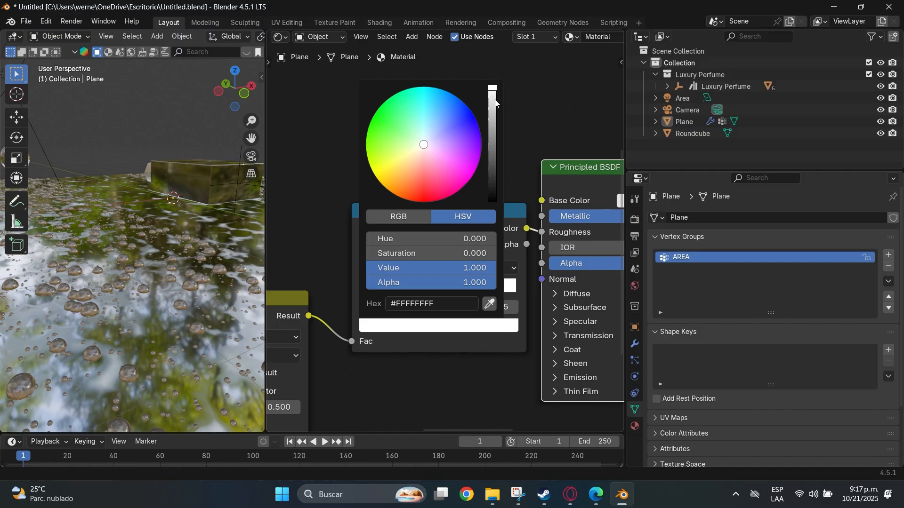
pyautogui.moveTo(495, 103); pyautogui.dragTo(496, 130)
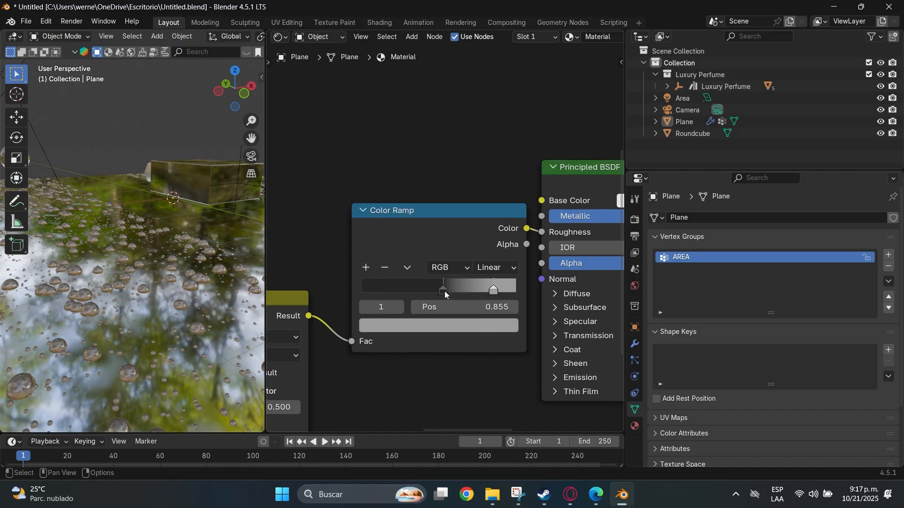
pyautogui.moveTo(444, 291); pyautogui.dragTo(440, 292)
pyautogui.moveTo(157, 273); pyautogui.dragTo(158, 305, button='middle')
pyautogui.scroll(-3, 156, 275)
pyautogui.scroll(2, 157, 305)
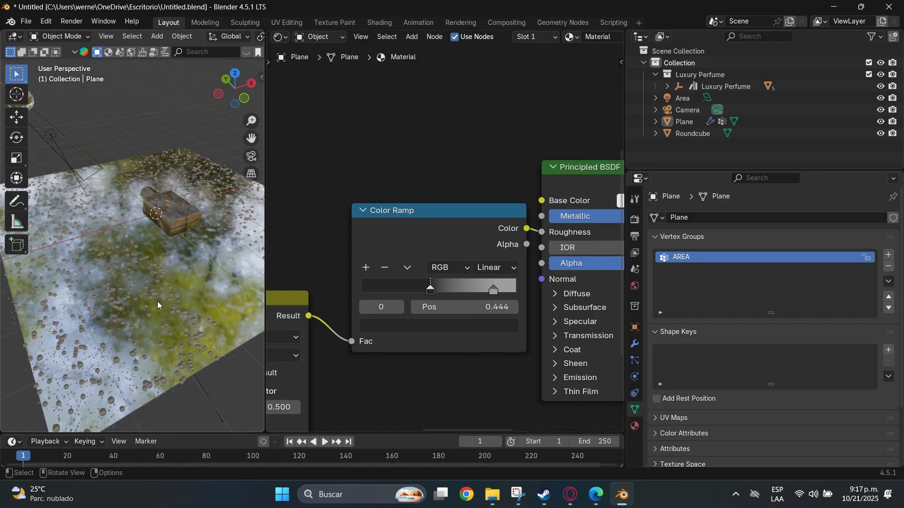
# Reposition the Principled BSDF node between the roughness Color Ramp and the Material Output, and save the file
pyautogui.scroll(-11, 436, 278)
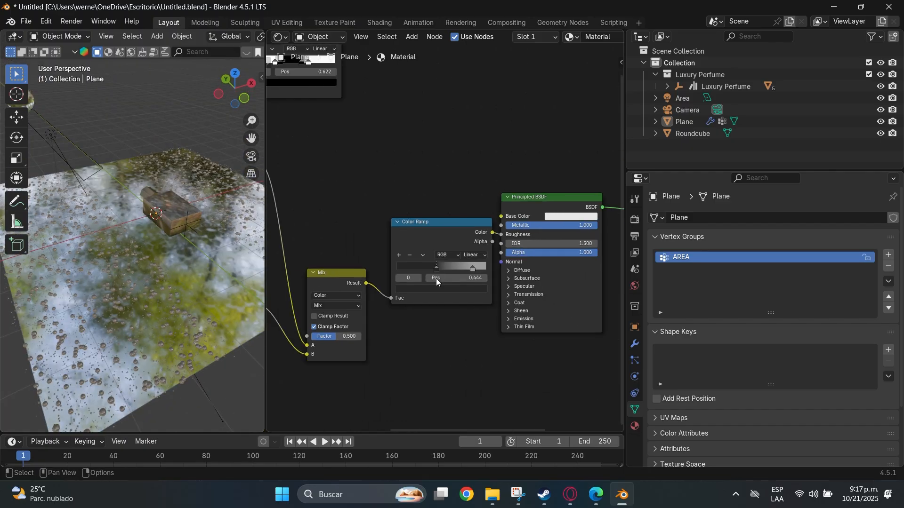
pyautogui.moveTo(510, 212); pyautogui.dragTo(369, 282, button='middle')
pyautogui.moveTo(393, 274); pyautogui.dragTo(413, 251)
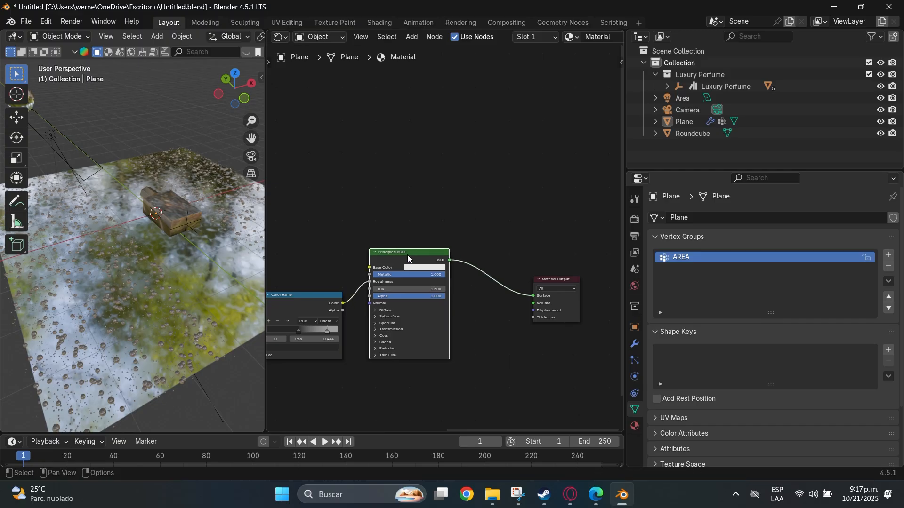
pyautogui.moveTo(407, 258); pyautogui.dragTo(450, 273, button='middle')
pyautogui.moveTo(447, 263)
pyautogui.mouseDown()
pyautogui.moveTo(438, 257)
pyautogui.moveTo(459, 248)
pyautogui.moveTo(451, 277)
pyautogui.moveTo(444, 269)
pyautogui.mouseUp()
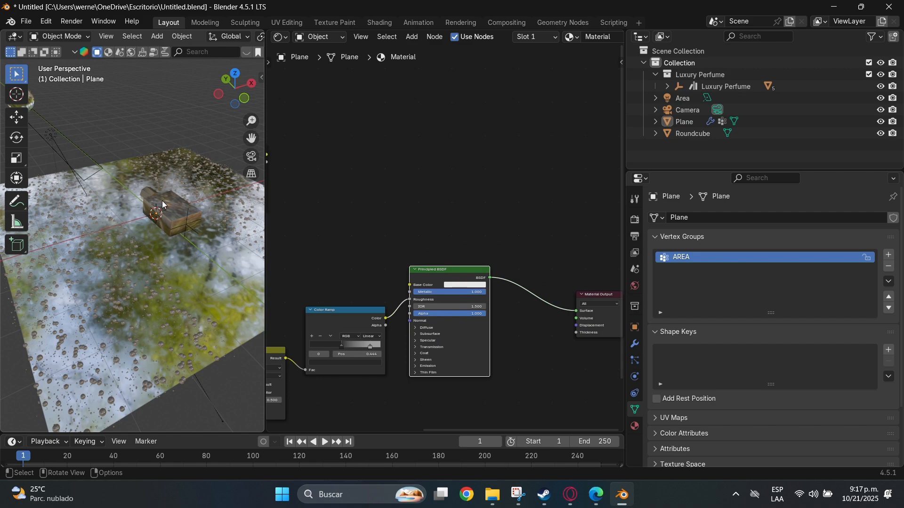
pyautogui.moveTo(200, 237); pyautogui.dragTo(107, 217, button='middle')
pyautogui.hotkey('ctrl', 's')
# Duplicate the Principled BSDF node and place the copy directly above the original
pyautogui.moveTo(403, 242); pyautogui.dragTo(421, 237, button='middle')
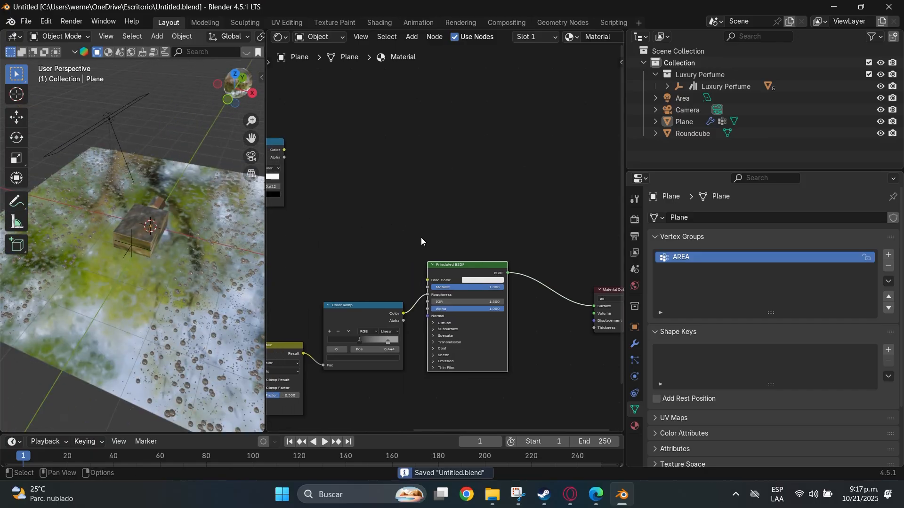
pyautogui.hotkey('shift', 'd')
pyautogui.press('y')
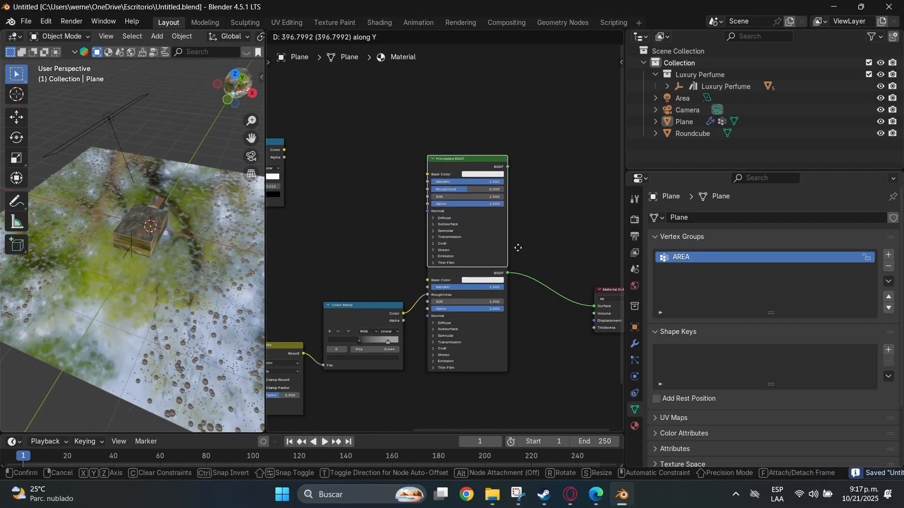
pyautogui.click(518, 234)
pyautogui.moveTo(520, 224); pyautogui.dragTo(497, 216, button='middle')
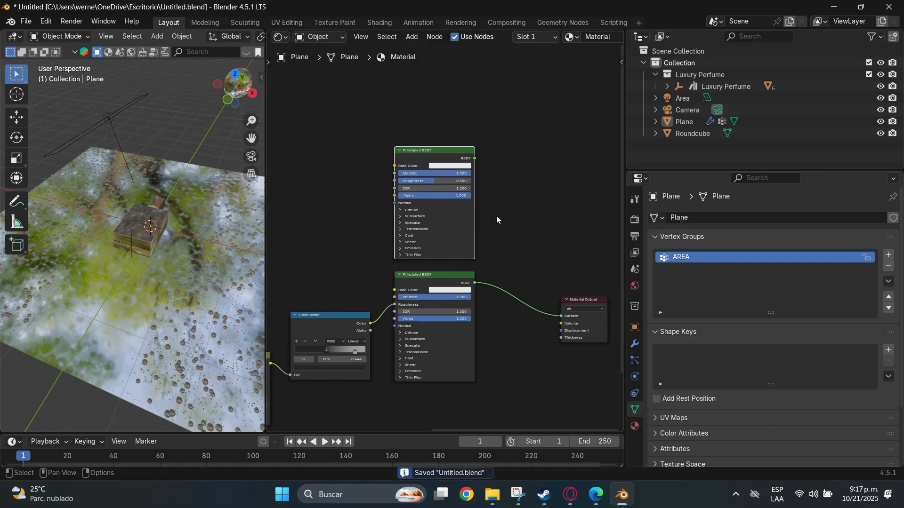
# Insert a Mix Shader node on the link between the lower Principled BSDF and the Material Output
pyautogui.hotkey('shift', 'a')
pyautogui.click(512, 155)
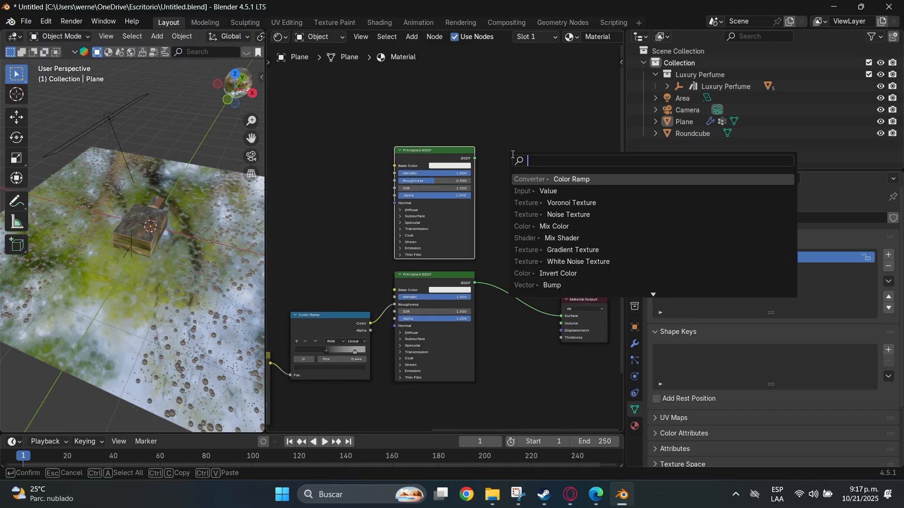
pyautogui.write('mix')
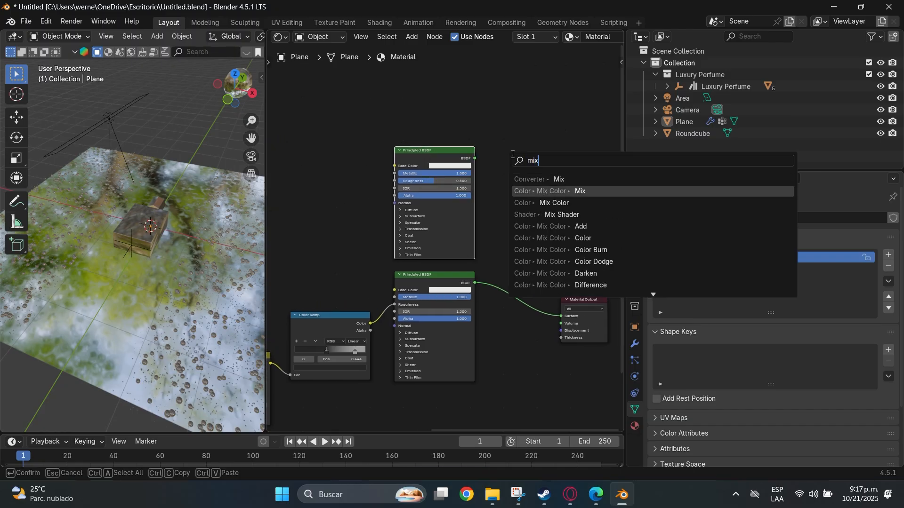
pyautogui.press('Down')
pyautogui.press('Down')
pyautogui.press('Return')
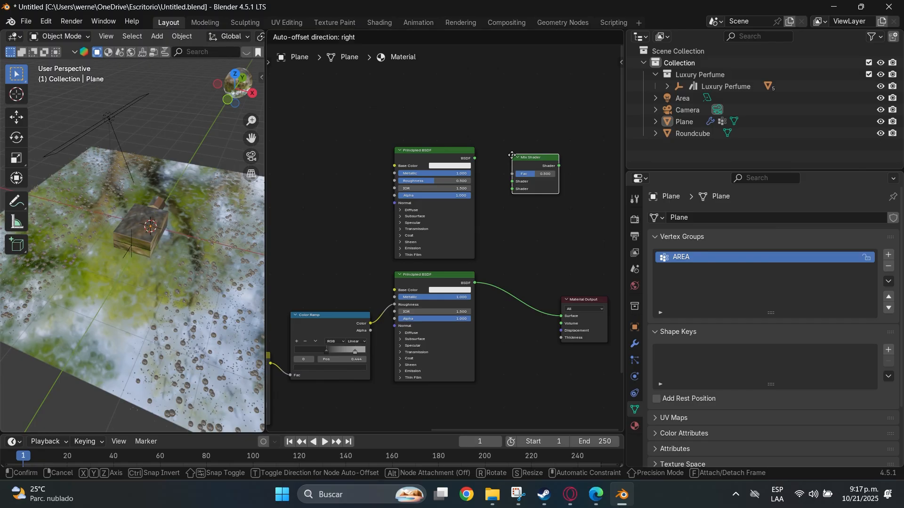
pyautogui.click(523, 280)
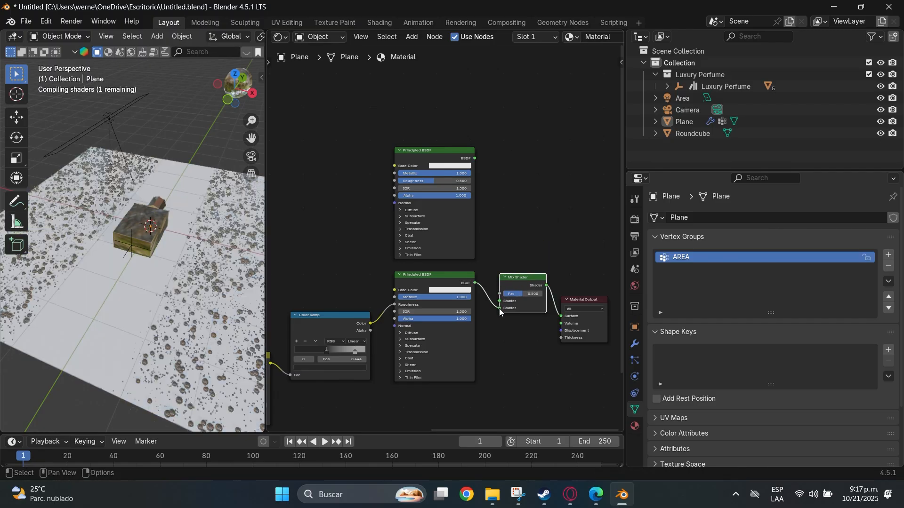
# Connect the upper Principled BSDF to the Mix Shader's first Shader input and tidy both Principled nodes
pyautogui.moveTo(500, 301); pyautogui.dragTo(482, 155)
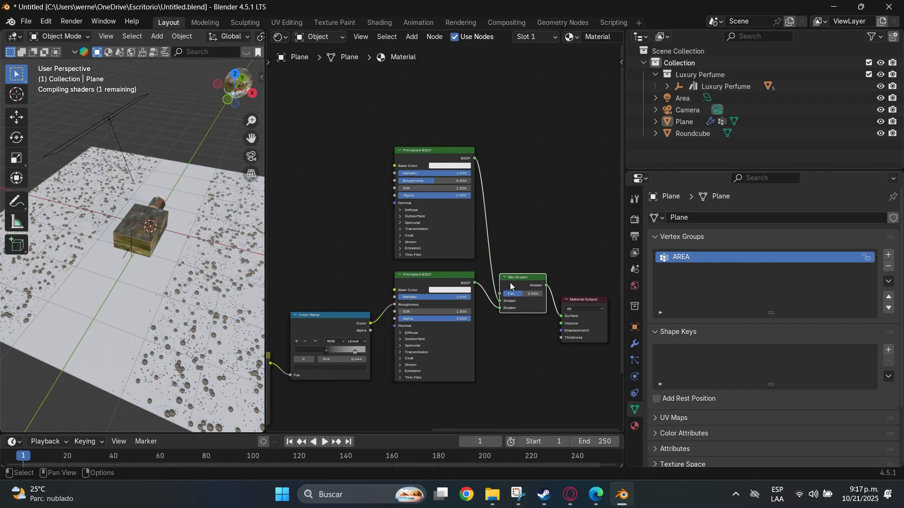
pyautogui.moveTo(425, 149)
pyautogui.mouseDown()
pyautogui.moveTo(417, 159)
pyautogui.moveTo(406, 150)
pyautogui.moveTo(413, 148)
pyautogui.mouseUp()
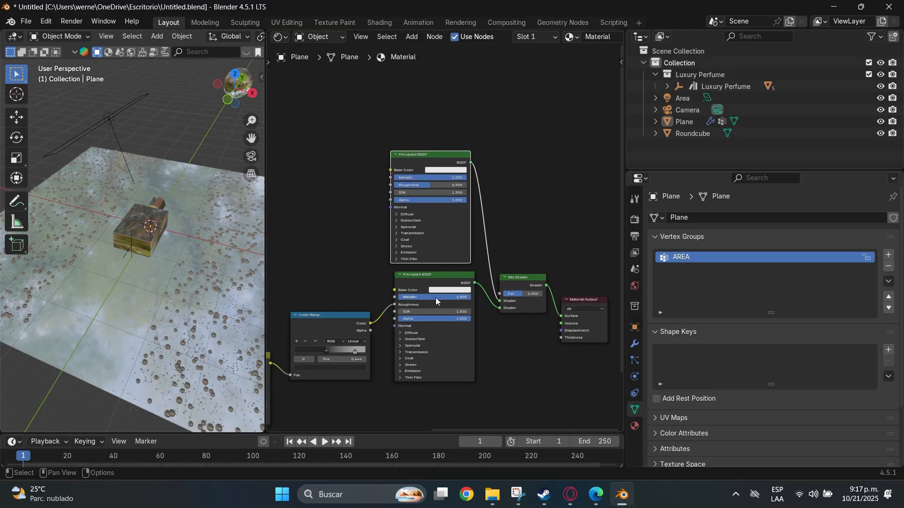
pyautogui.moveTo(433, 275)
pyautogui.mouseDown()
pyautogui.moveTo(432, 286)
pyautogui.moveTo(431, 277)
pyautogui.mouseUp()
# Connect the gradient Color Ramp's Color output to the Mix Shader's Fac input
pyautogui.scroll(-2, 423, 226)
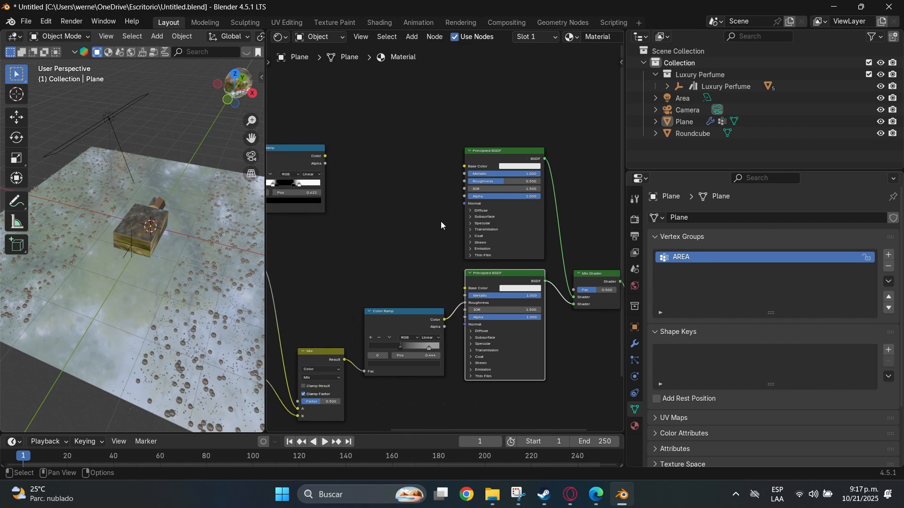
pyautogui.scroll(4, 428, 250)
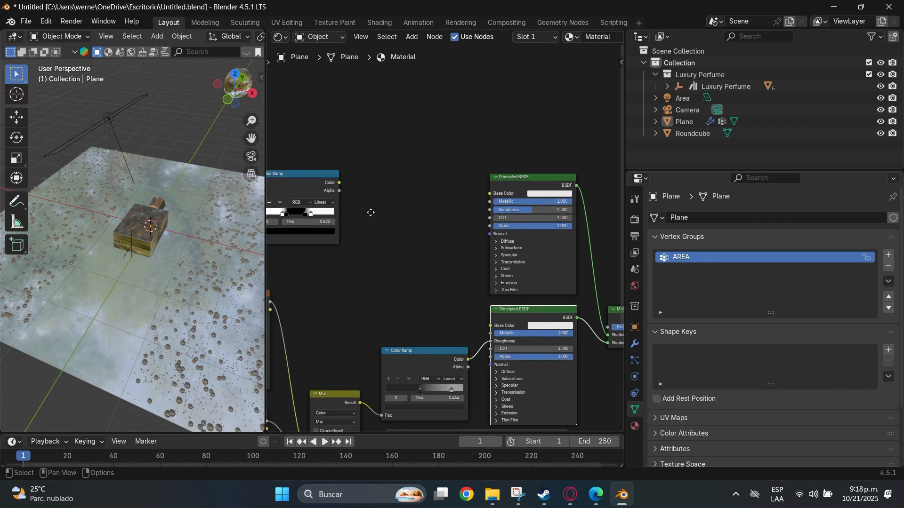
pyautogui.moveTo(290, 215); pyautogui.dragTo(479, 216, button='middle')
pyautogui.moveTo(293, 167); pyautogui.dragTo(555, 255)
pyautogui.moveTo(555, 255); pyautogui.dragTo(418, 239, button='middle')
pyautogui.moveTo(522, 234); pyautogui.dragTo(436, 231, button='middle')
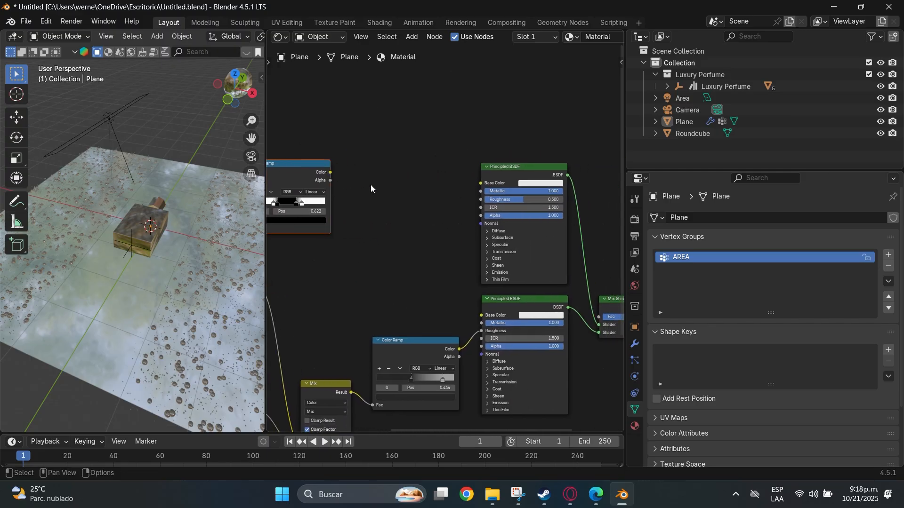
pyautogui.moveTo(371, 186); pyautogui.dragTo(325, 165, button='middle')
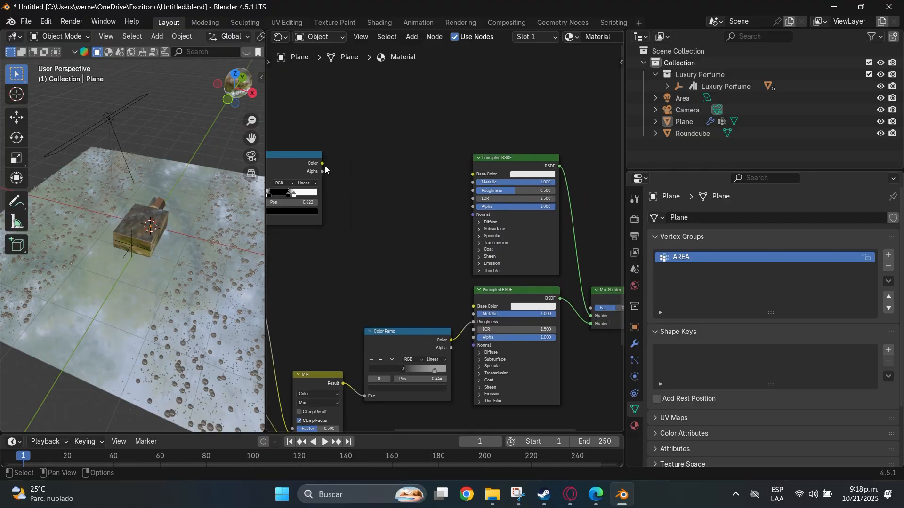
pyautogui.moveTo(323, 163); pyautogui.dragTo(365, 194)
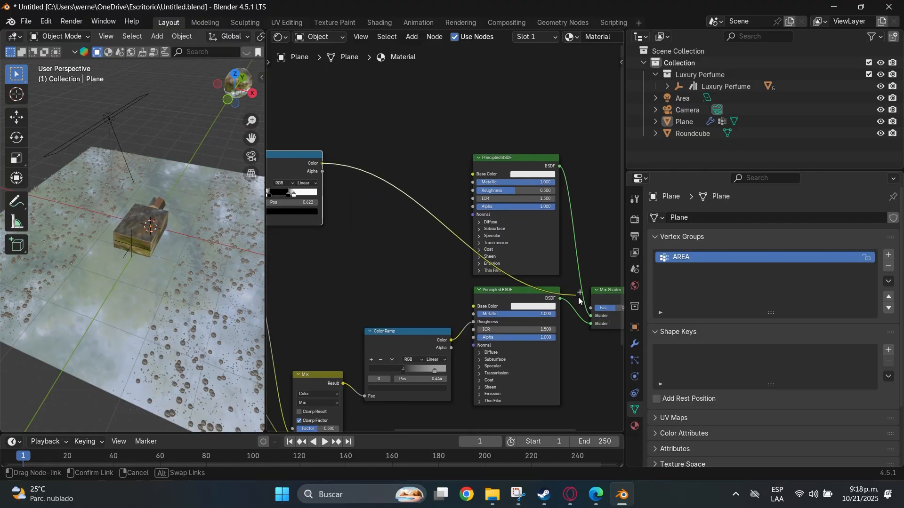
pyautogui.moveTo(579, 298); pyautogui.dragTo(593, 307)
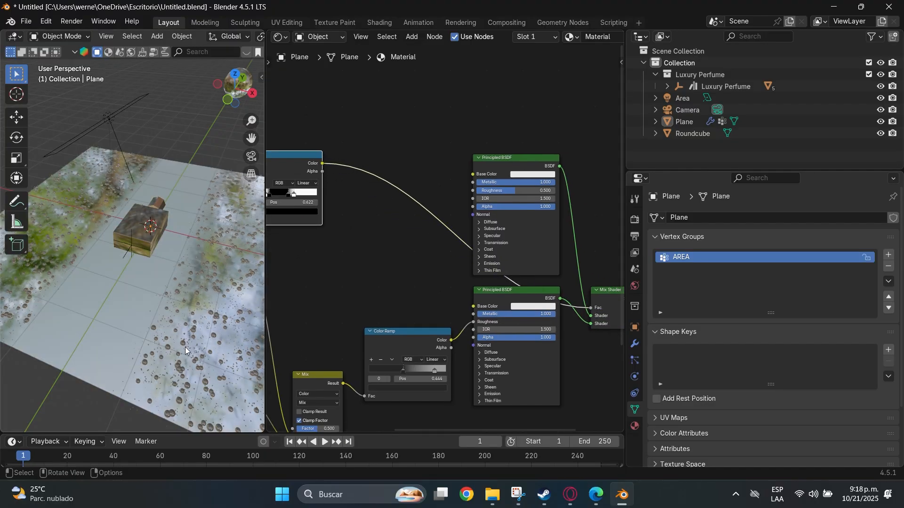
# Try moving the gradient Color Ramp's first white stop toward the start and its first black stop to 0.185
pyautogui.moveTo(171, 250); pyautogui.dragTo(194, 197, button='middle')
pyautogui.scroll(4, 157, 245)
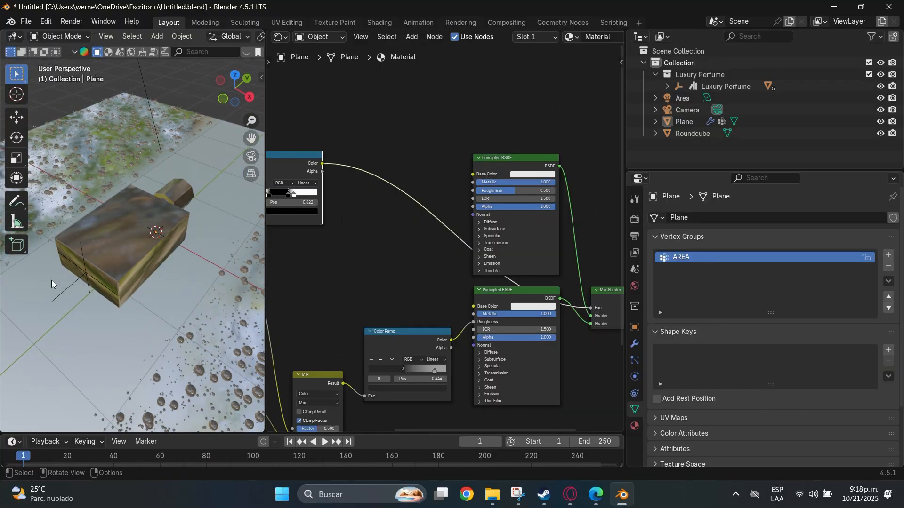
pyautogui.moveTo(52, 281); pyautogui.dragTo(198, 240, button='middle')
pyautogui.moveTo(448, 201); pyautogui.dragTo(562, 238, button='middle')
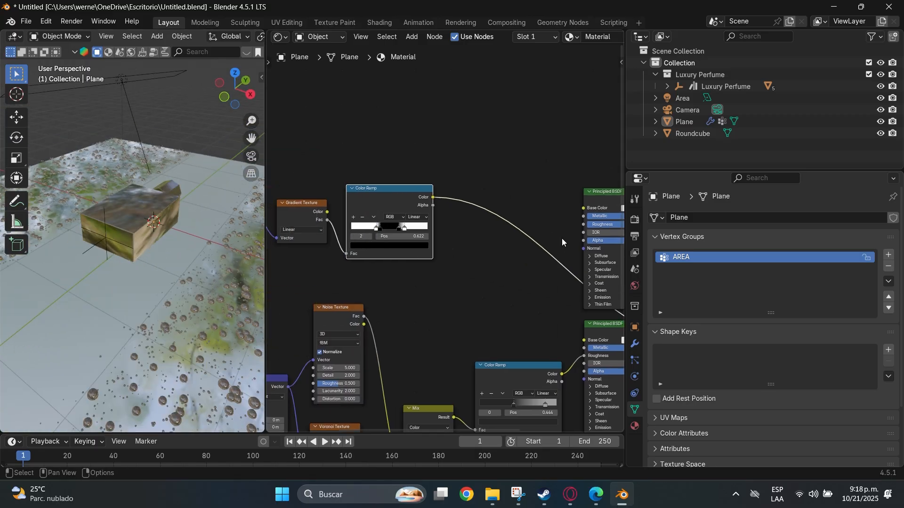
pyautogui.scroll(6, 360, 222)
pyautogui.moveTo(360, 222); pyautogui.dragTo(493, 254, button='middle')
pyautogui.scroll(4, 490, 254)
pyautogui.moveTo(475, 259); pyautogui.dragTo(436, 265)
pyautogui.moveTo(245, 255); pyautogui.dragTo(190, 274, button='middle')
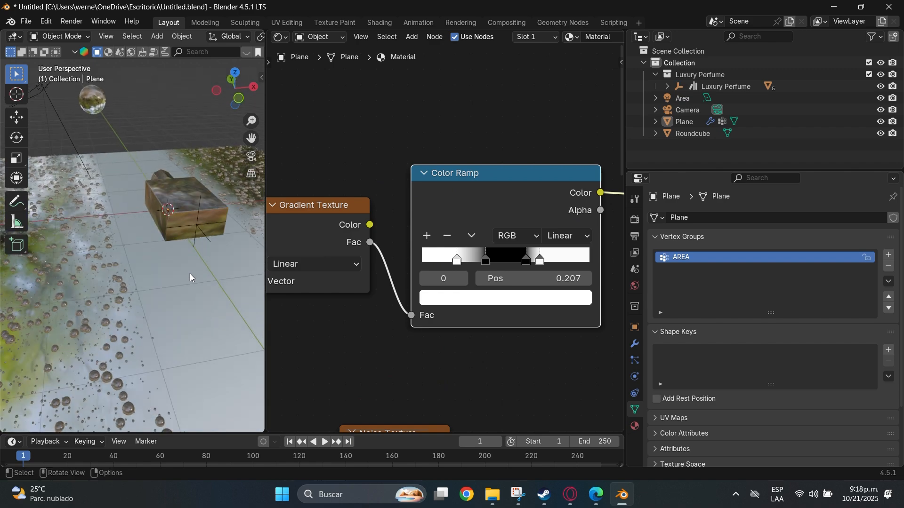
pyautogui.scroll(-3, 171, 297)
pyautogui.moveTo(457, 258)
pyautogui.mouseDown()
pyautogui.moveTo(428, 260)
pyautogui.moveTo(452, 262)
pyautogui.mouseUp()
pyautogui.click(479, 259)
pyautogui.moveTo(152, 270); pyautogui.dragTo(108, 321, button='middle')
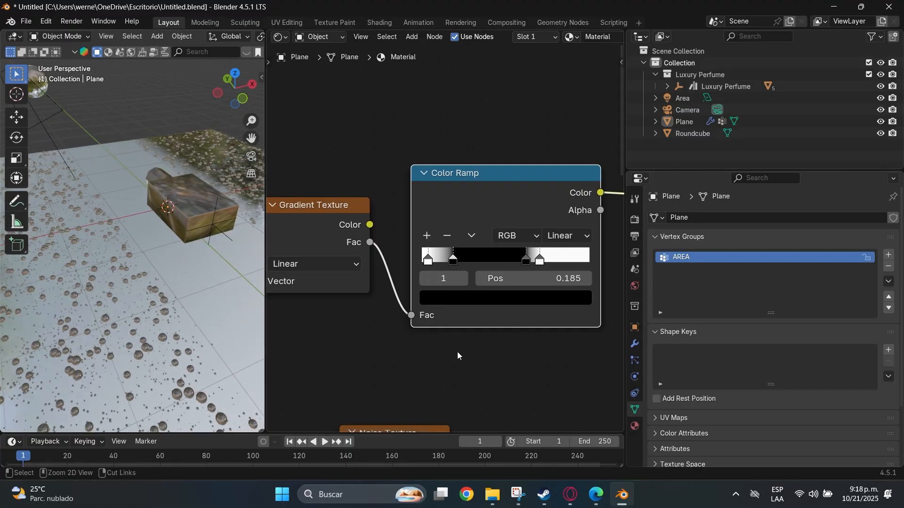
# Undo the moves of the gradient Color Ramp's first white and black stops
pyautogui.hotkey('ctrl', 'z')
pyautogui.hotkey('ctrl', 'z')
pyautogui.hotkey('ctrl', 'z')
# Switch the viewport to Rendered shading and view the bottle on the plane from above
pyautogui.moveTo(225, 311); pyautogui.dragTo(183, 233, button='middle')
pyautogui.press('z')
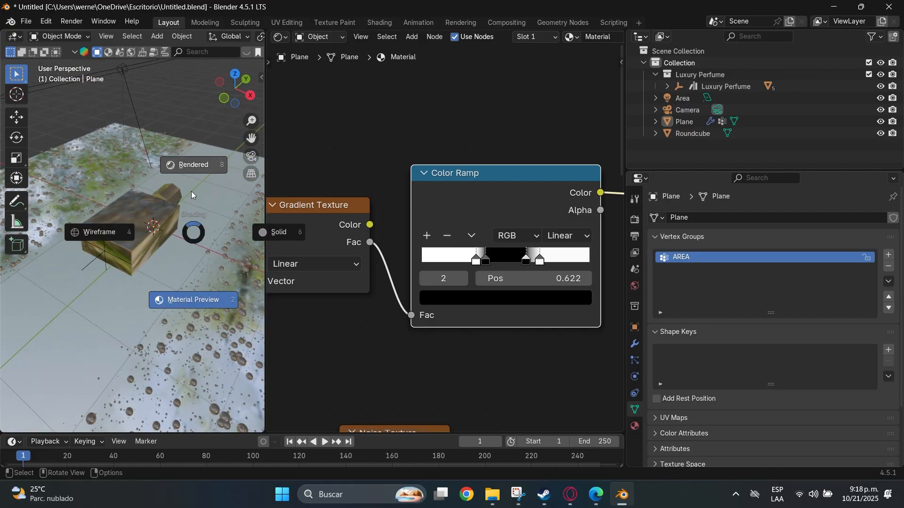
pyautogui.click(191, 161)
pyautogui.moveTo(184, 316); pyautogui.dragTo(103, 192, button='middle')
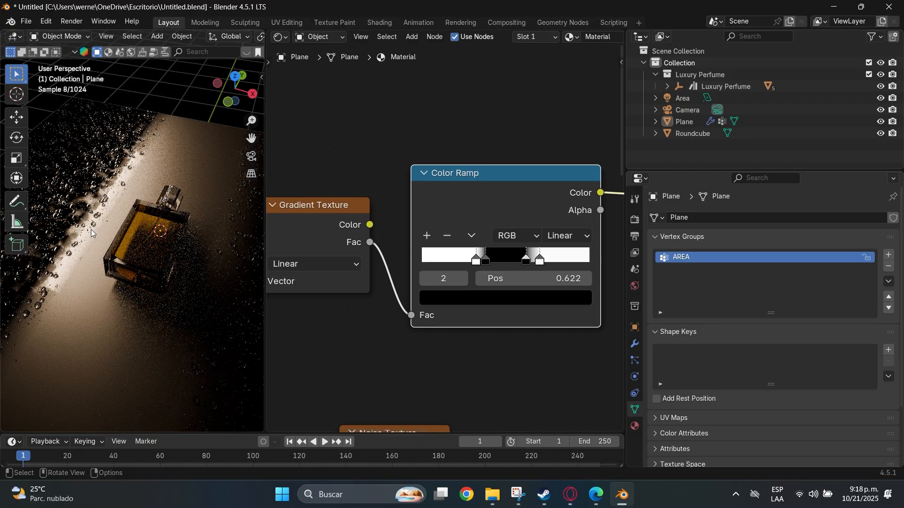
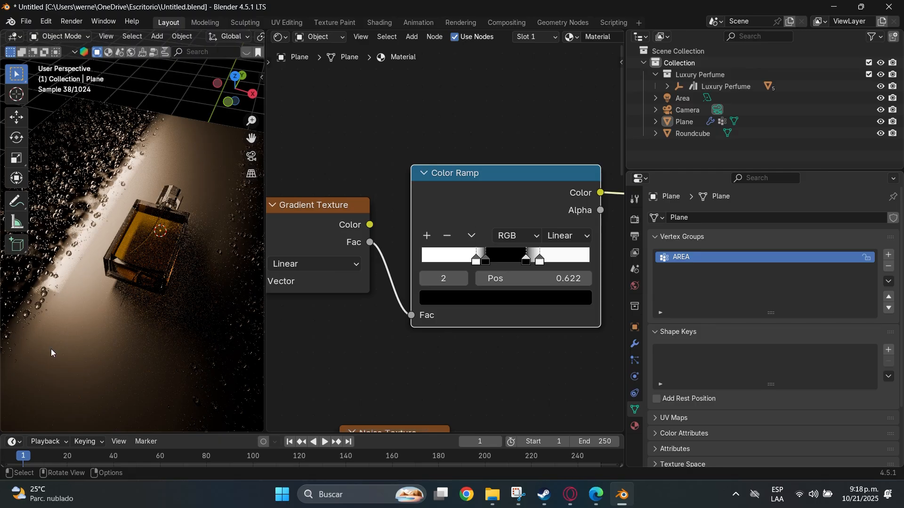
# Space out the Mapping and Gradient Texture nodes to free room before the gradient Color Ramp, nudging the Noise Texture node up
pyautogui.scroll(-10, 414, 276)
pyautogui.moveTo(466, 252); pyautogui.dragTo(618, 249, button='middle')
pyautogui.moveTo(376, 243); pyautogui.dragTo(282, 294)
pyautogui.moveTo(456, 229); pyautogui.dragTo(367, 255)
pyautogui.moveTo(542, 364); pyautogui.dragTo(405, 230, button='middle')
pyautogui.moveTo(431, 198); pyautogui.dragTo(431, 191)
pyautogui.click(515, 296)
pyautogui.moveTo(523, 281); pyautogui.dragTo(544, 319, button='middle')
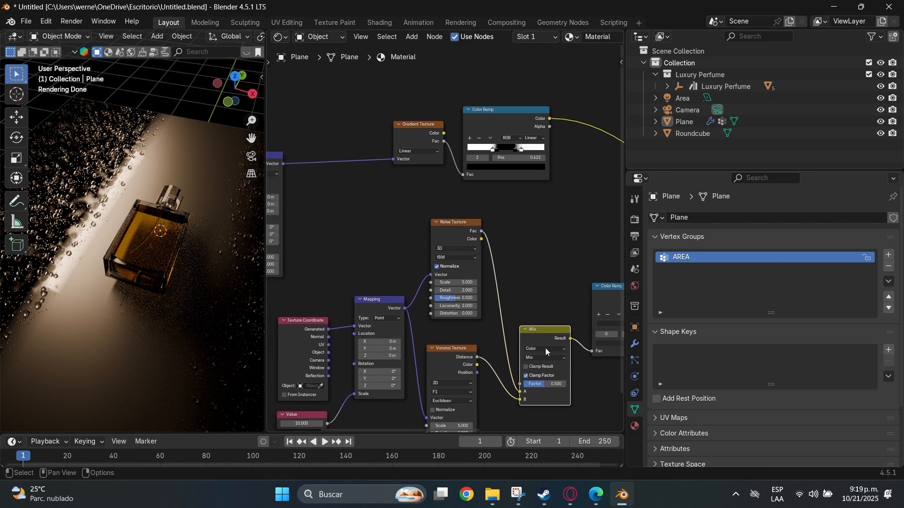
pyautogui.moveTo(426, 130); pyautogui.dragTo(334, 150)
# Duplicate the Mix node and place the copy between the Gradient Texture and its Color Ramp
pyautogui.click(532, 342)
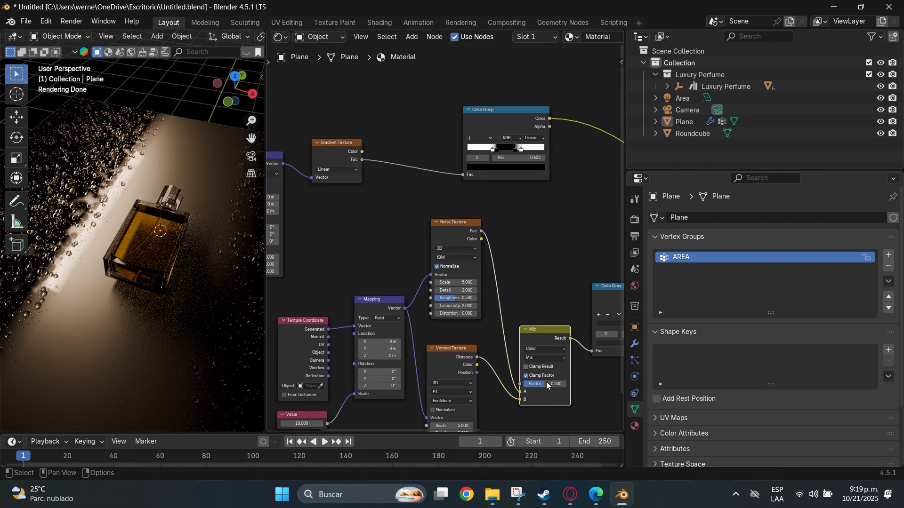
pyautogui.hotkey('shift', 'd')
pyautogui.click(403, 125)
pyautogui.moveTo(416, 156); pyautogui.dragTo(490, 213, button='middle')
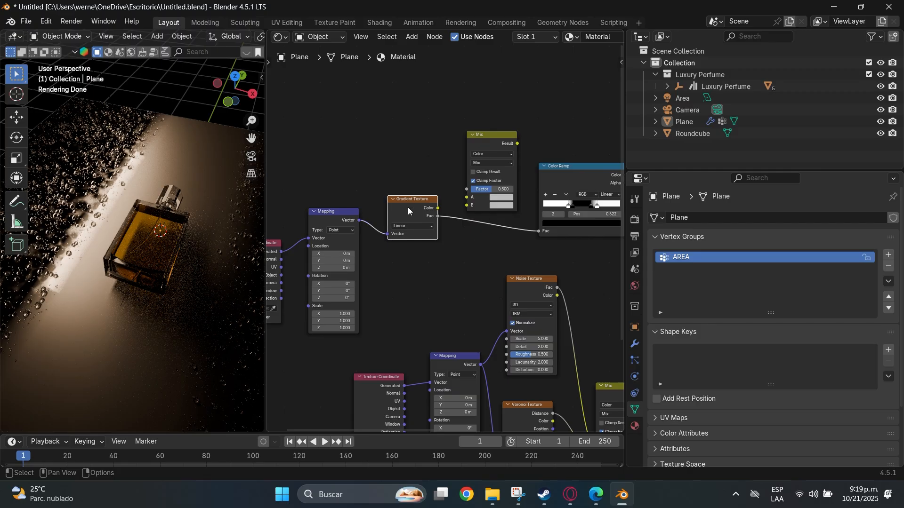
# Raise the Gradient Texture node and add a Noise Texture node just below it, beside the Mapping node
pyautogui.moveTo(408, 207); pyautogui.dragTo(400, 170)
pyautogui.hotkey('shift', 'a')
pyautogui.write('n')
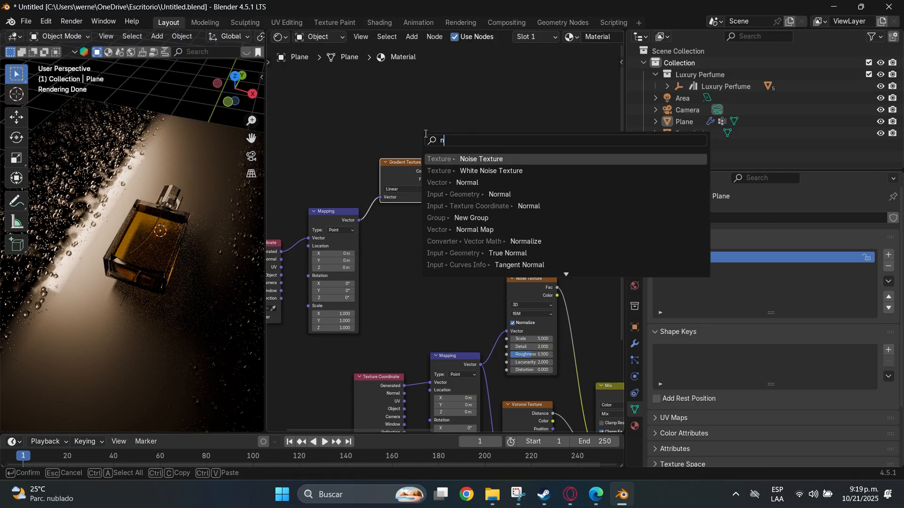
pyautogui.write('oise')
pyautogui.press('Return')
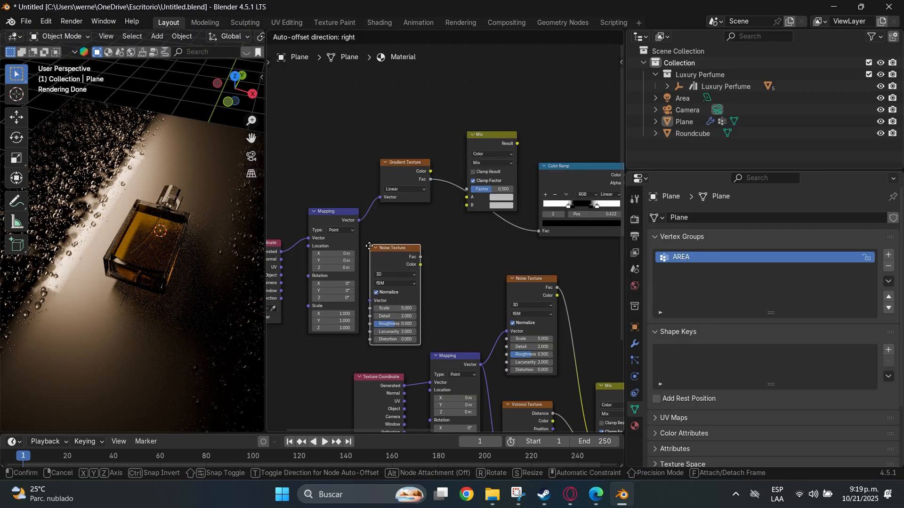
pyautogui.click(382, 226)
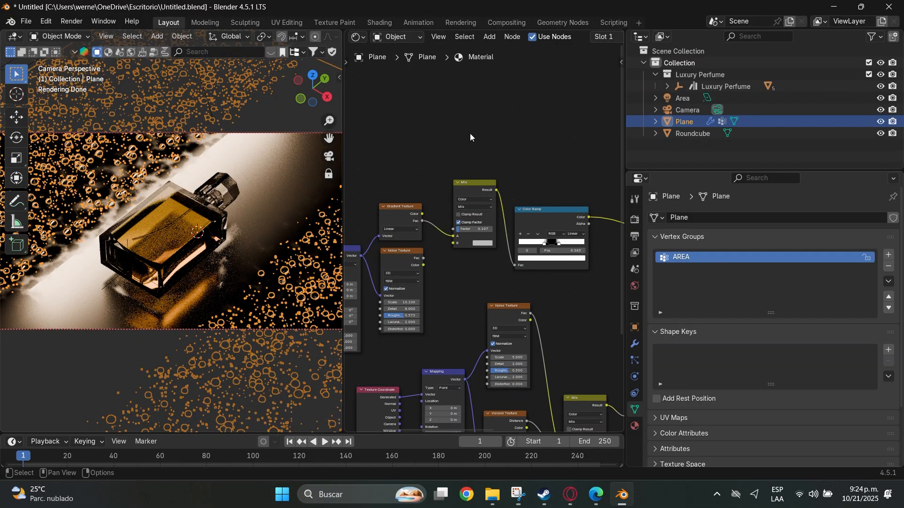
# Nudge the new Noise Texture node down and connect its Fac output to input B of the gradient Mix node
pyautogui.scroll(3, 474, 133)
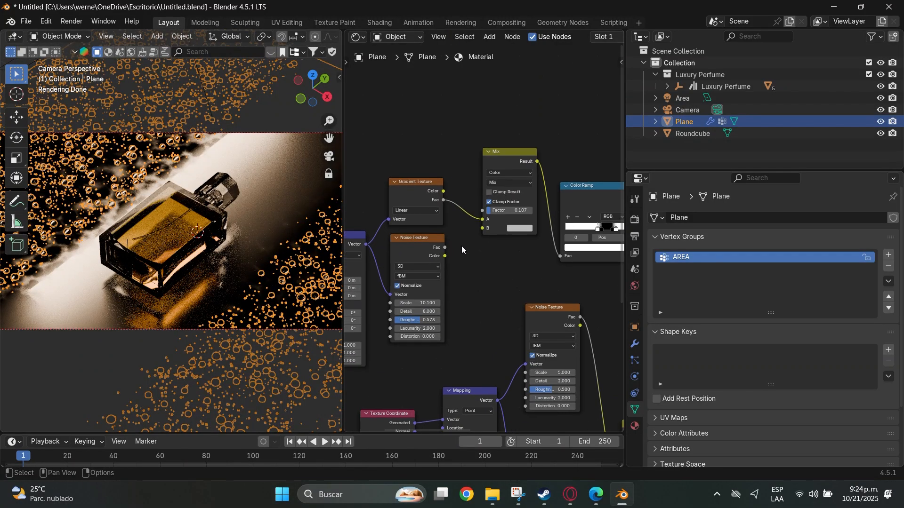
pyautogui.moveTo(461, 246); pyautogui.dragTo(484, 242, button='middle')
pyautogui.moveTo(459, 246); pyautogui.dragTo(457, 254)
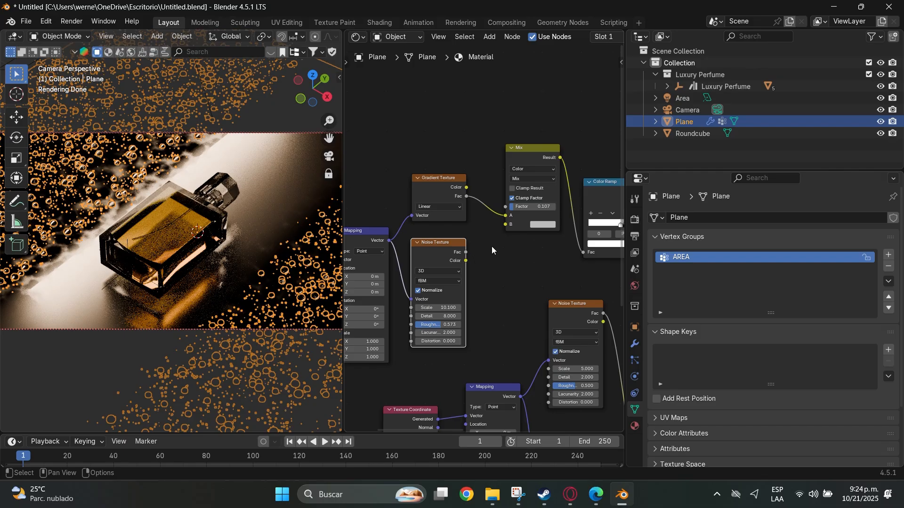
pyautogui.moveTo(493, 250); pyautogui.dragTo(464, 278, button='middle')
pyautogui.moveTo(434, 261); pyautogui.dragTo(474, 234)
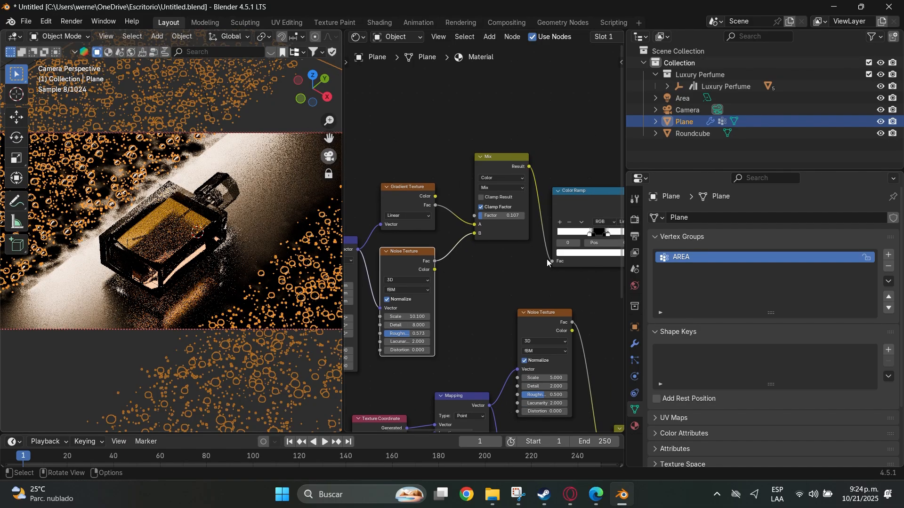
# Leave the camera view and preview the gradient Color Ramp's output as a mask on the plane
pyautogui.moveTo(222, 261); pyautogui.dragTo(292, 221, button='middle')
pyautogui.click(250, 118)
pyautogui.moveTo(596, 259); pyautogui.dragTo(512, 254, button='middle')
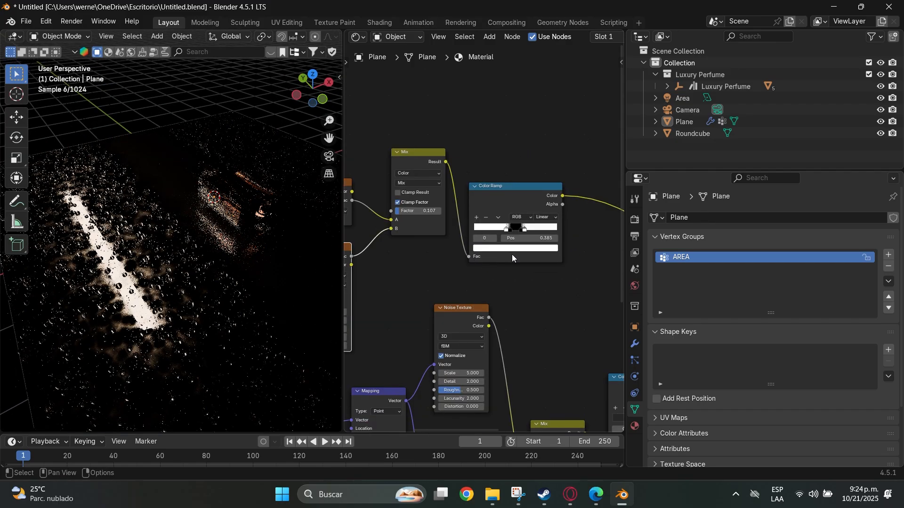
pyautogui.keyDown('ctrl'); pyautogui.keyDown('shift'); pyautogui.click(512, 204); pyautogui.keyUp('shift'); pyautogui.keyUp('ctrl')
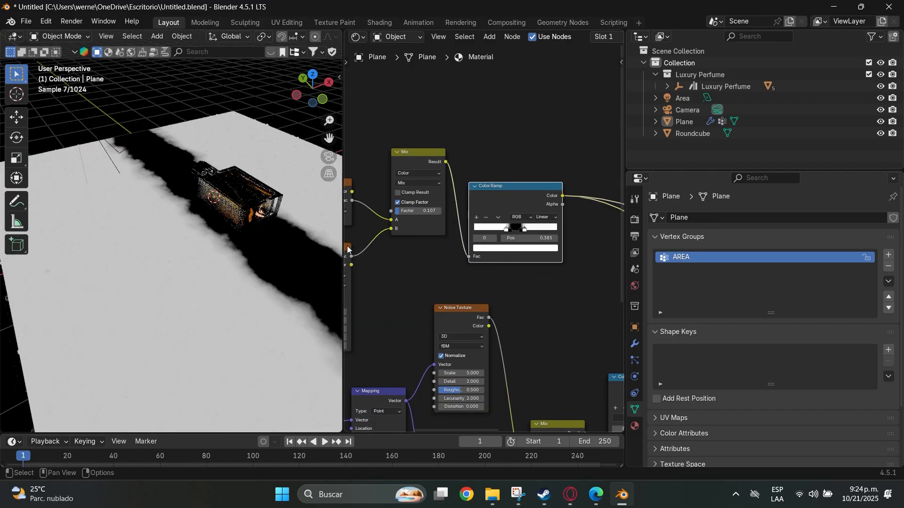
pyautogui.moveTo(235, 221); pyautogui.dragTo(181, 211, button='middle')
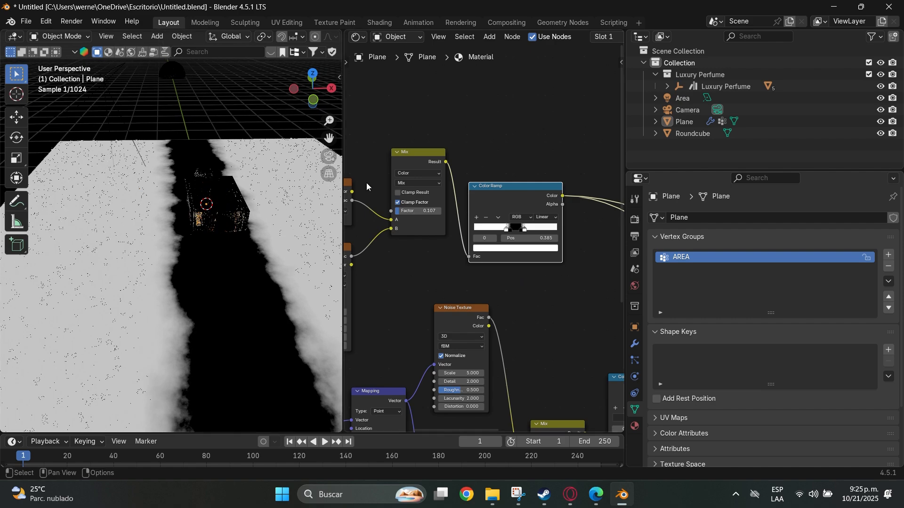
# Set the factor of the Mix node joining the gradient and noise to 0.067
pyautogui.scroll(3, 367, 186)
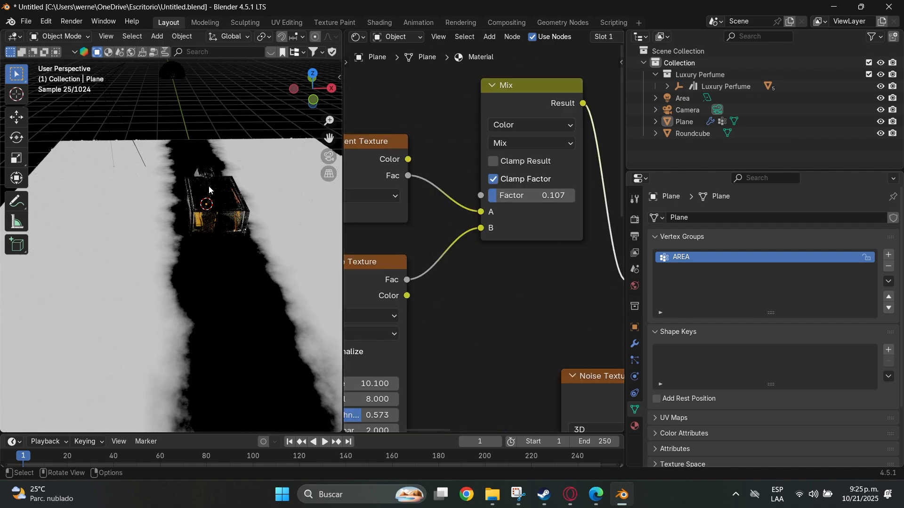
pyautogui.moveTo(209, 190); pyautogui.dragTo(233, 205, button='middle')
pyautogui.moveTo(527, 192)
pyautogui.mouseDown()
pyautogui.moveTo(567, 192)
pyautogui.moveTo(523, 192)
pyautogui.mouseUp()
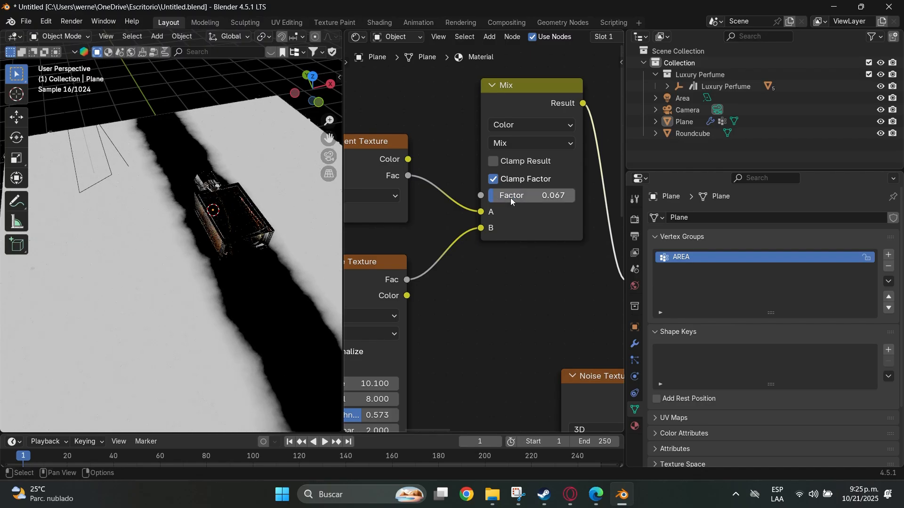
# Set the scale of the gradient mask's Noise Texture to 10.400 and inspect the mask edges around the bottle
pyautogui.moveTo(477, 263); pyautogui.dragTo(617, 183, button='middle')
pyautogui.scroll(-3, 532, 268)
pyautogui.moveTo(511, 295); pyautogui.dragTo(492, 298, button='middle')
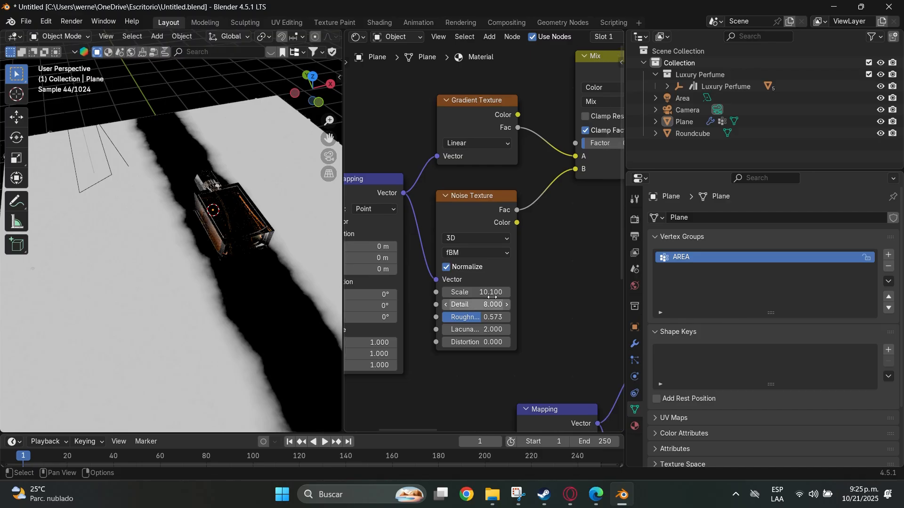
pyautogui.scroll(2, 494, 297)
pyautogui.moveTo(495, 312)
pyautogui.mouseDown()
pyautogui.moveTo(504, 311)
pyautogui.moveTo(439, 311)
pyautogui.moveTo(495, 312)
pyautogui.mouseUp()
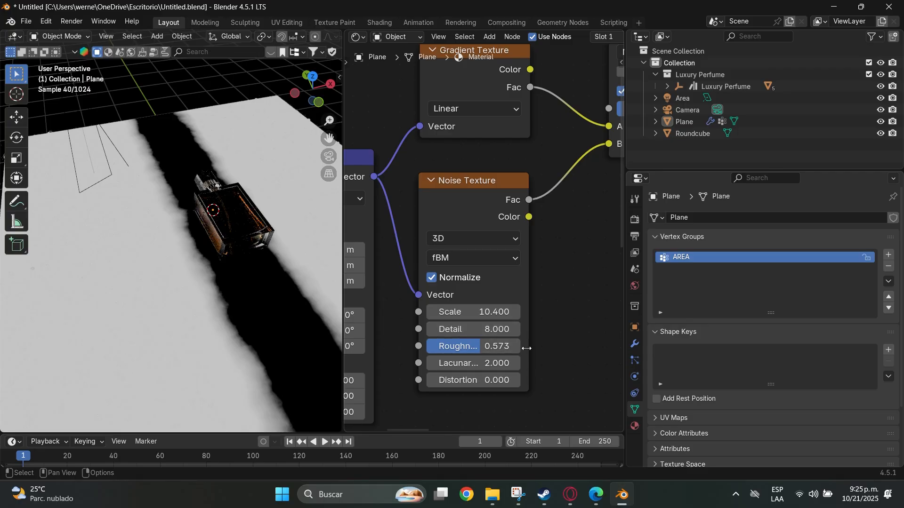
pyautogui.moveTo(219, 211); pyautogui.dragTo(276, 212, button='middle')
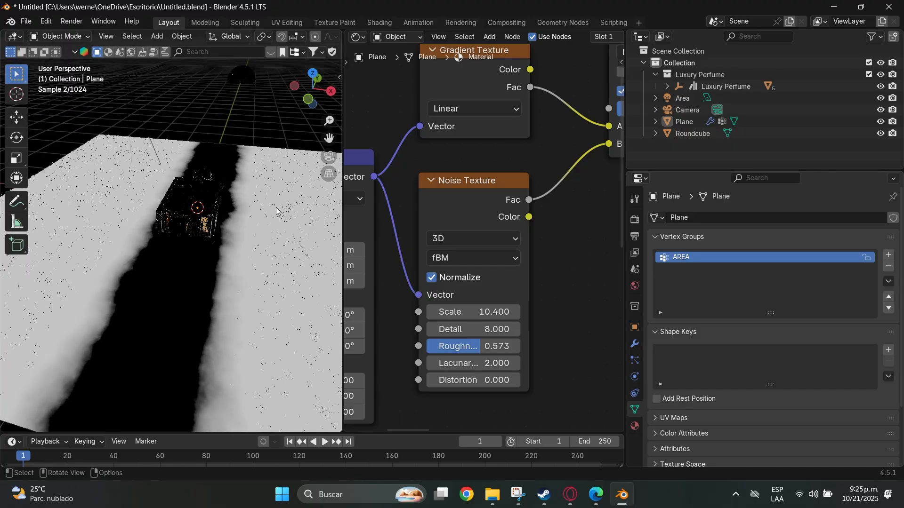
pyautogui.click(306, 73)
pyautogui.moveTo(247, 244); pyautogui.dragTo(203, 205, button='middle')
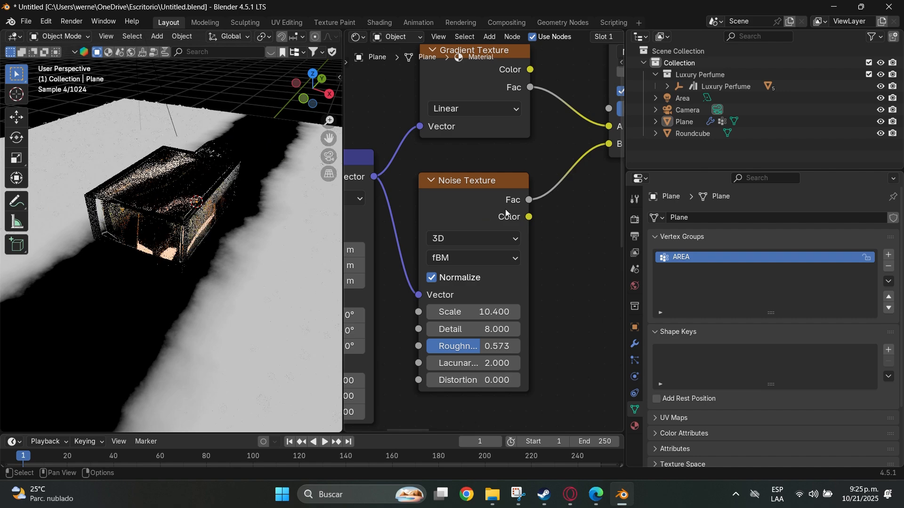
# Route the Mix Shader back into the Material Output to show the full plane material instead of the mask preview
pyautogui.scroll(-7, 505, 209)
pyautogui.moveTo(564, 247); pyautogui.dragTo(379, 223, button='middle')
pyautogui.moveTo(468, 236); pyautogui.dragTo(394, 228, button='middle')
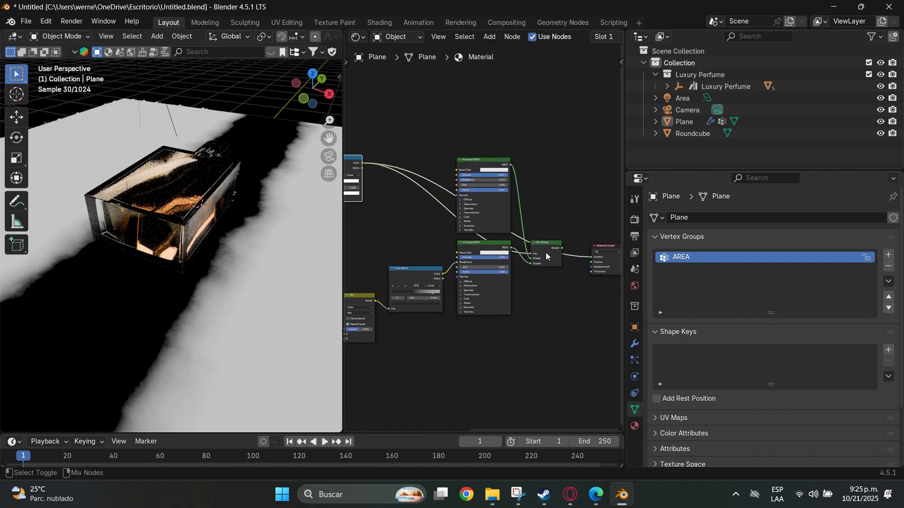
pyautogui.keyDown('ctrl'); pyautogui.keyDown('shift'); pyautogui.click(547, 254); pyautogui.keyUp('shift'); pyautogui.keyUp('ctrl')
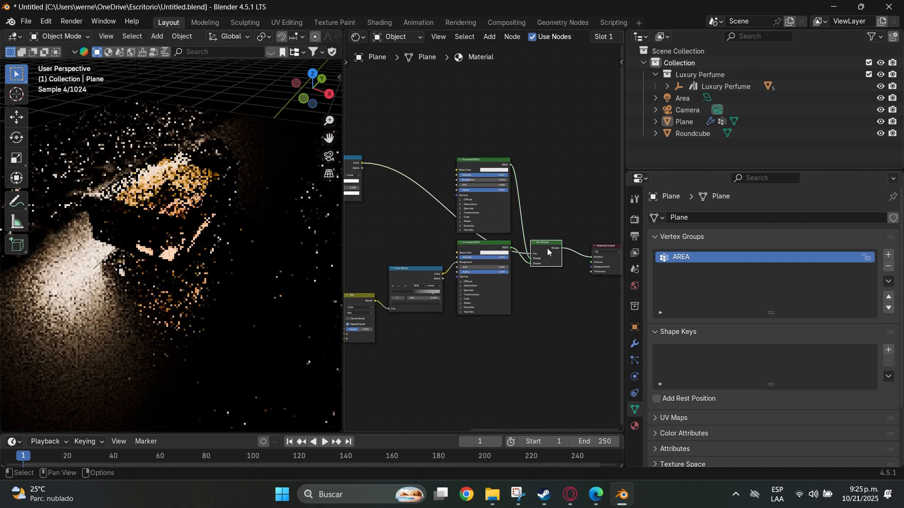
pyautogui.click(611, 249)
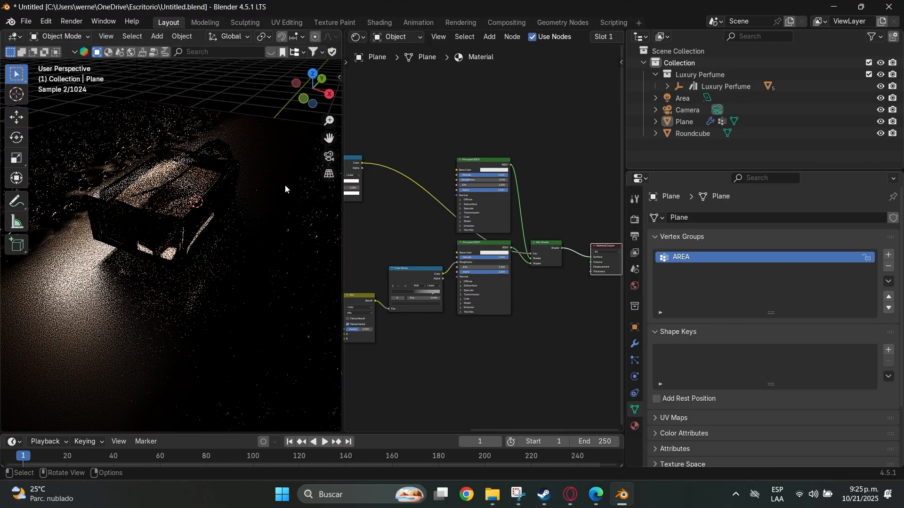
# Return to the camera view and set the upper Principled BSDF's roughness to 0.235
pyautogui.moveTo(285, 189); pyautogui.dragTo(204, 224, button='middle')
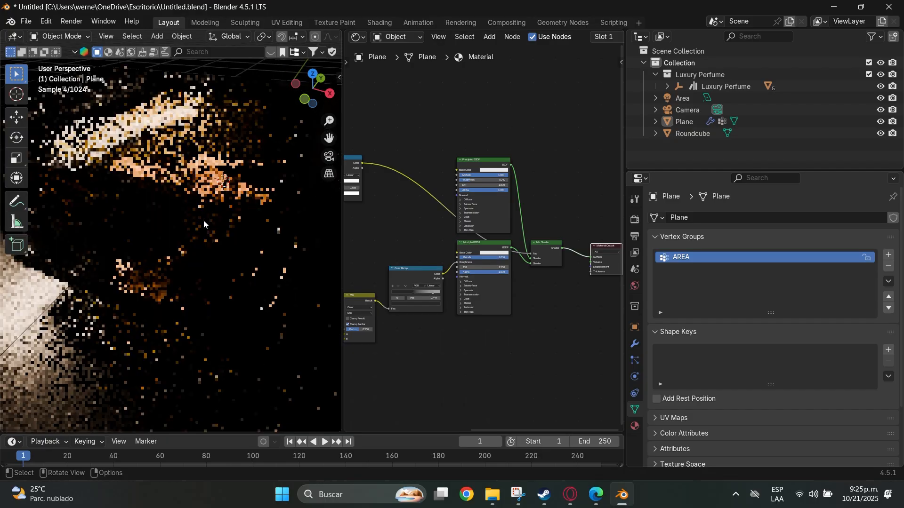
pyautogui.click(329, 155)
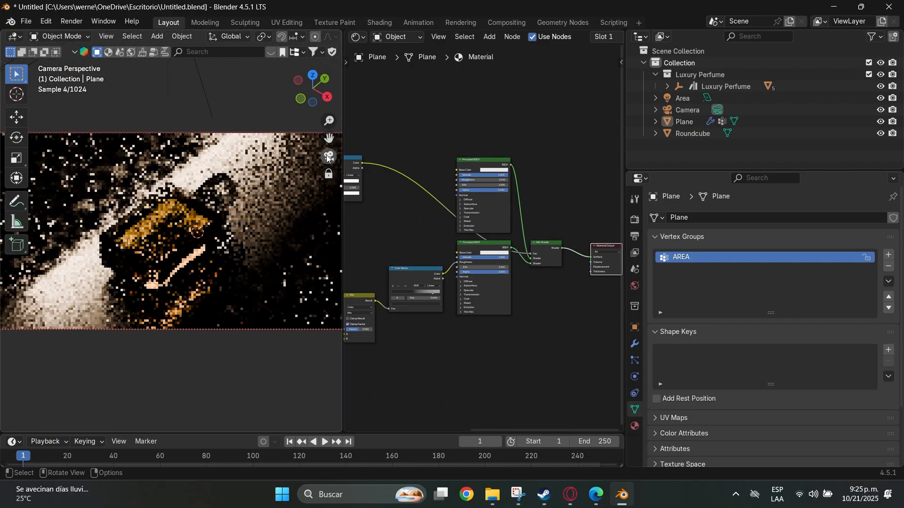
pyautogui.scroll(2, 487, 230)
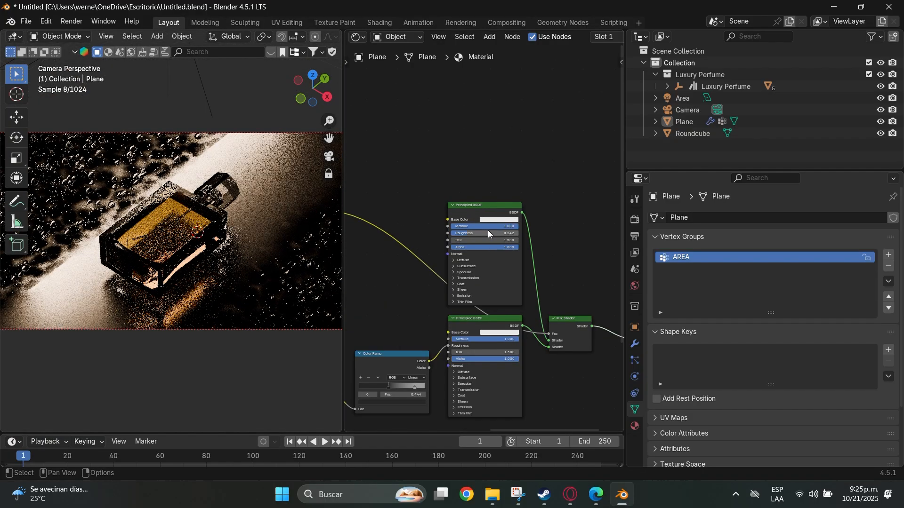
pyautogui.scroll(2, 487, 230)
pyautogui.moveTo(487, 231)
pyautogui.mouseDown()
pyautogui.moveTo(513, 231)
pyautogui.moveTo(486, 231)
pyautogui.mouseUp()
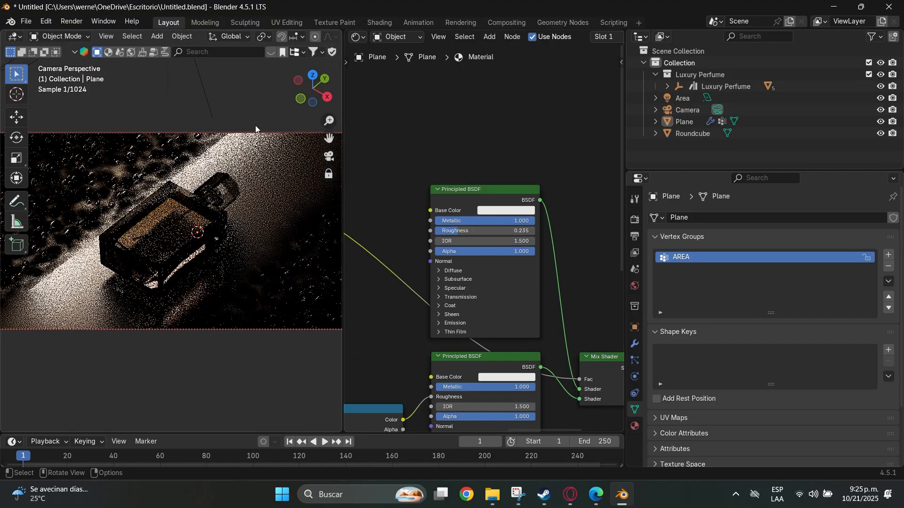
# Move the area light about -0.624 m along the global X axis
pyautogui.click(210, 102)
pyautogui.press('g')
pyautogui.press('x')
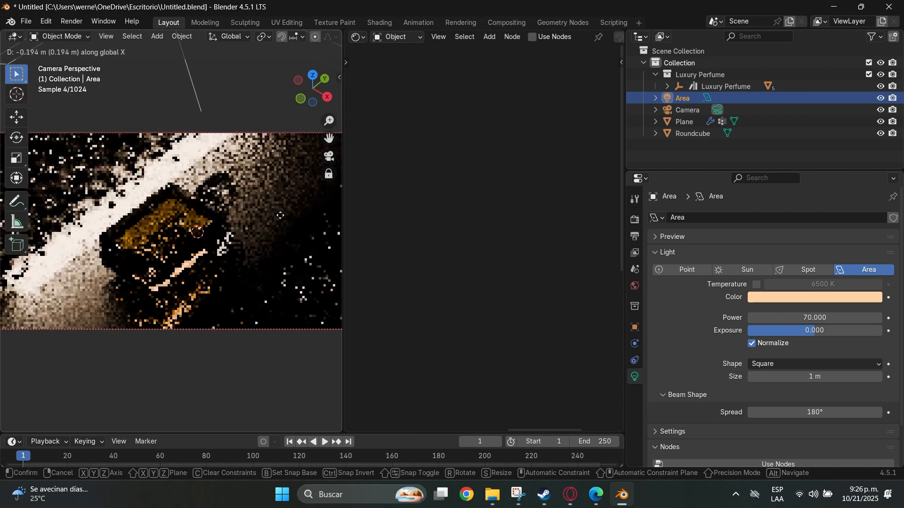
pyautogui.click(253, 206)
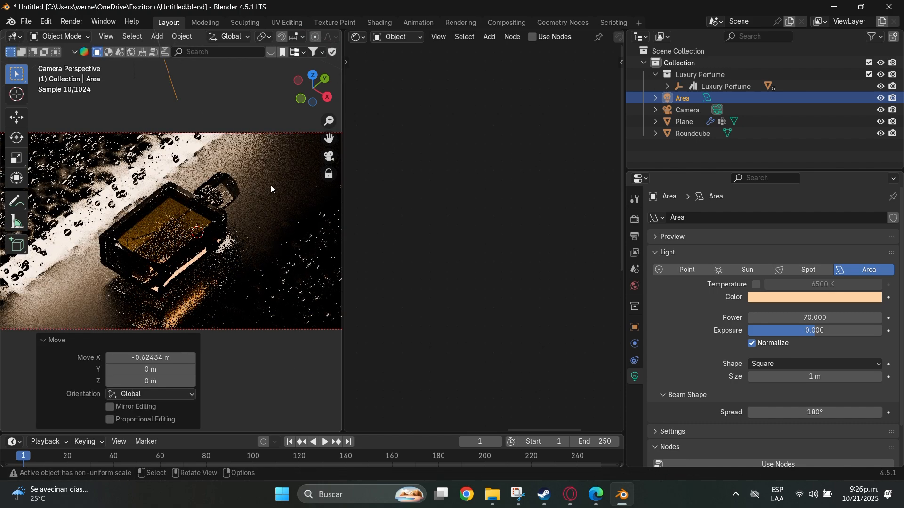
# Shift the area light back by about 0.712 m along the global X axis
pyautogui.press('g')
pyautogui.press('x')
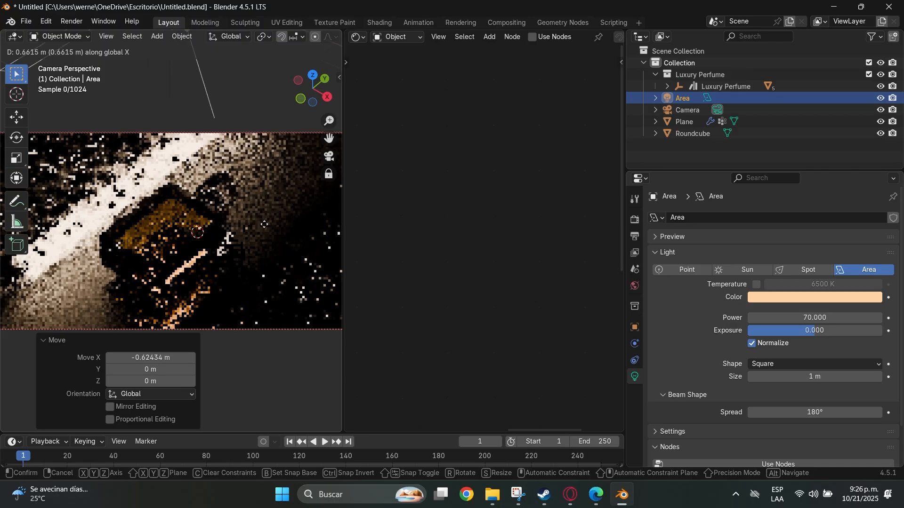
pyautogui.click(266, 225)
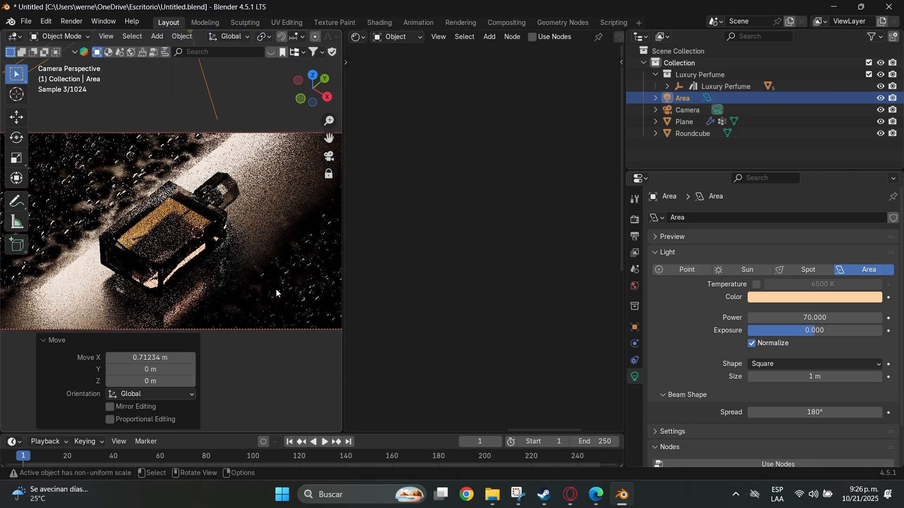